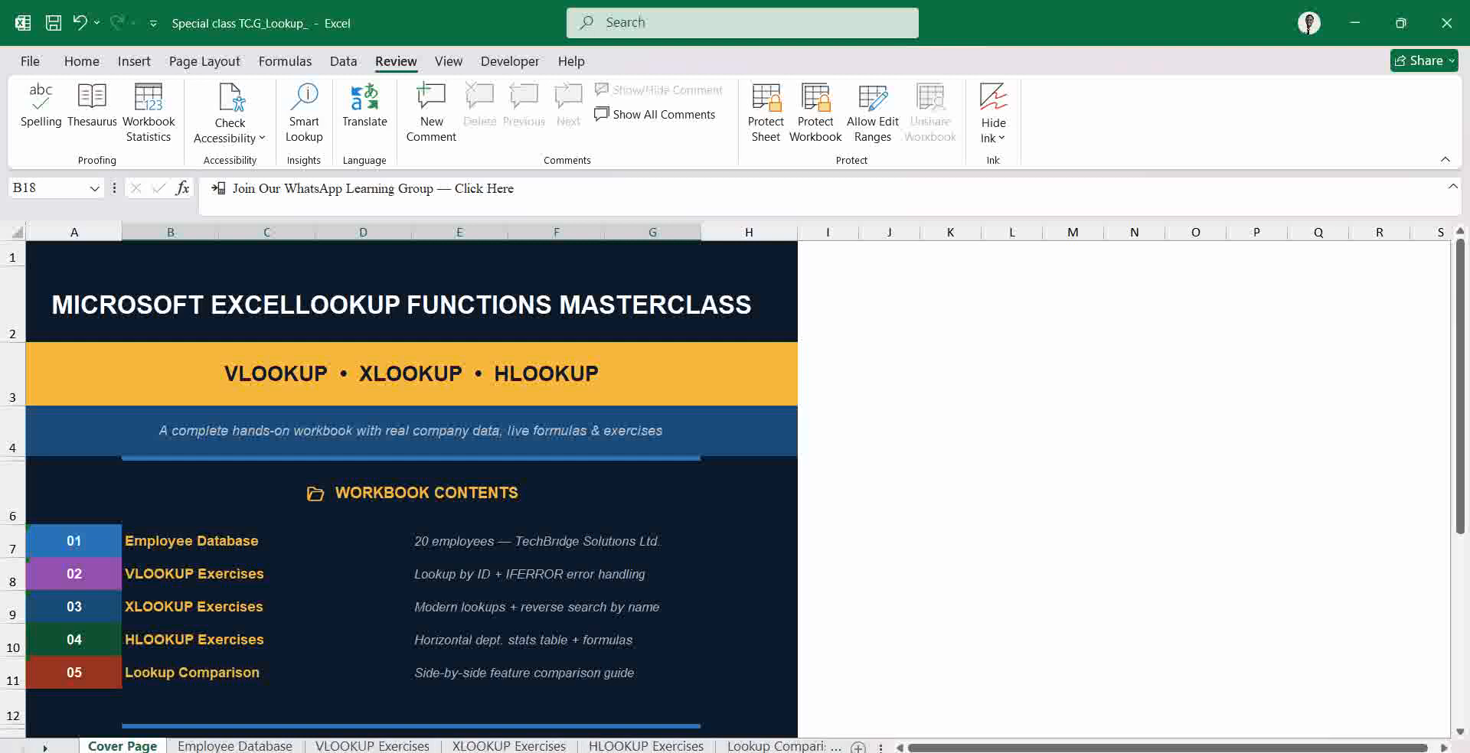
- On the VLOOKUP Exercises sheet, start a VLOOKUP formula in B8 with A8 as the lookup value
click(235, 746)
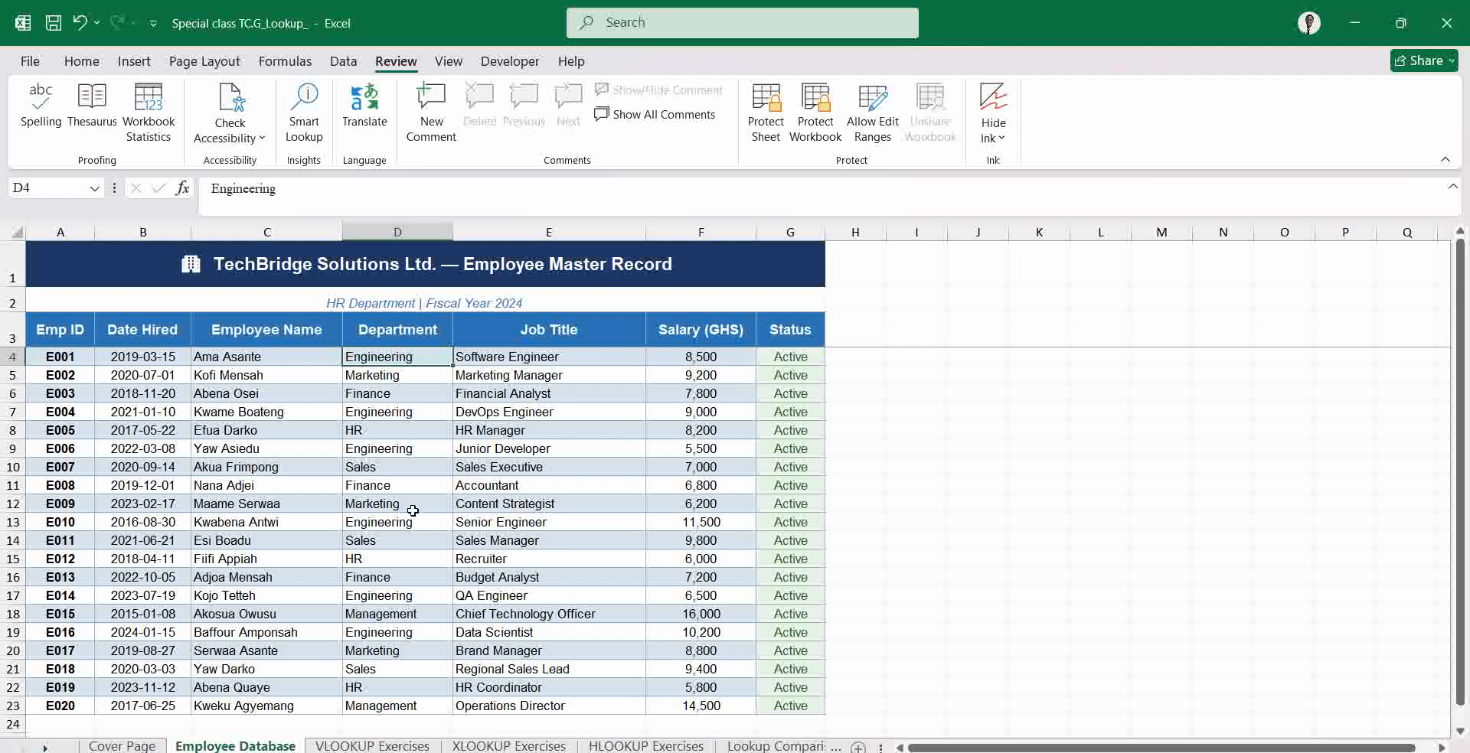
click(346, 746)
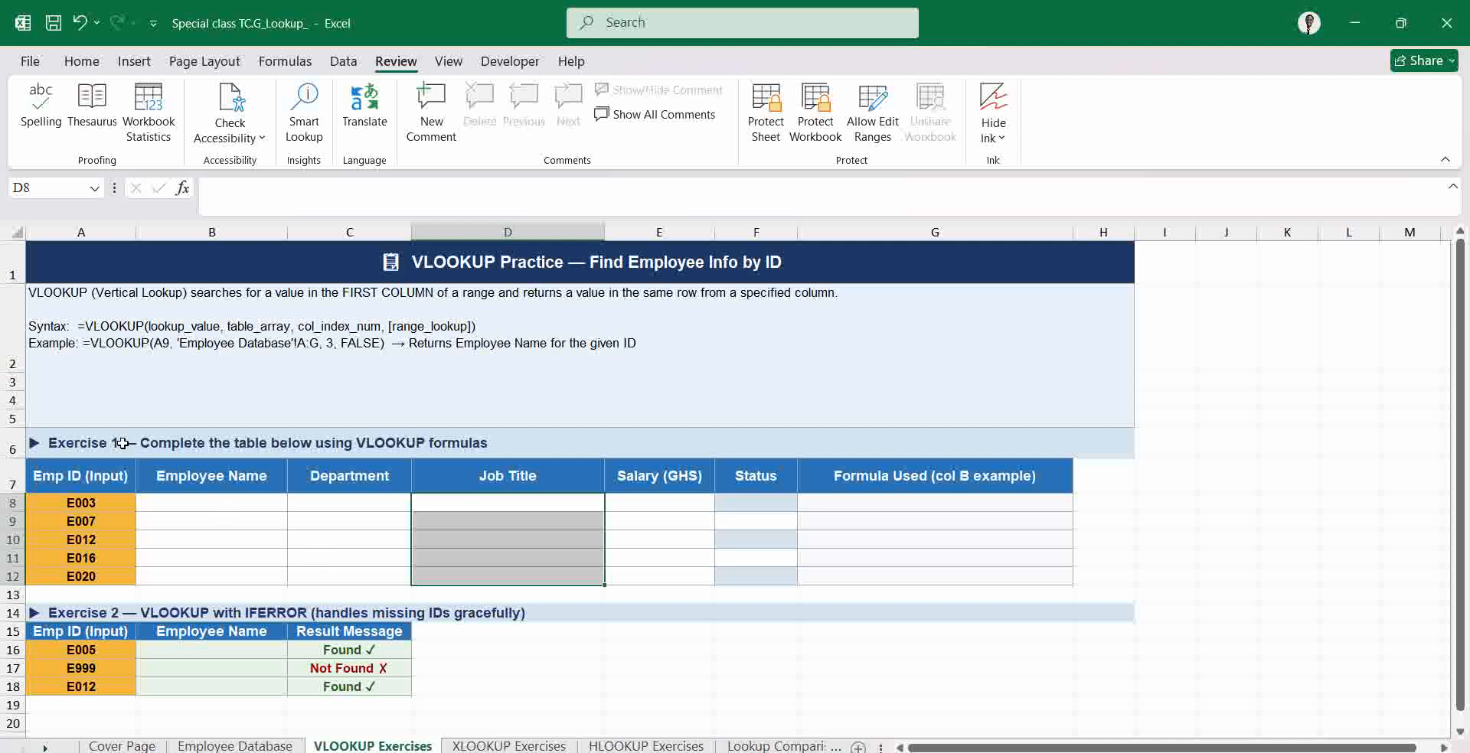
click(218, 497)
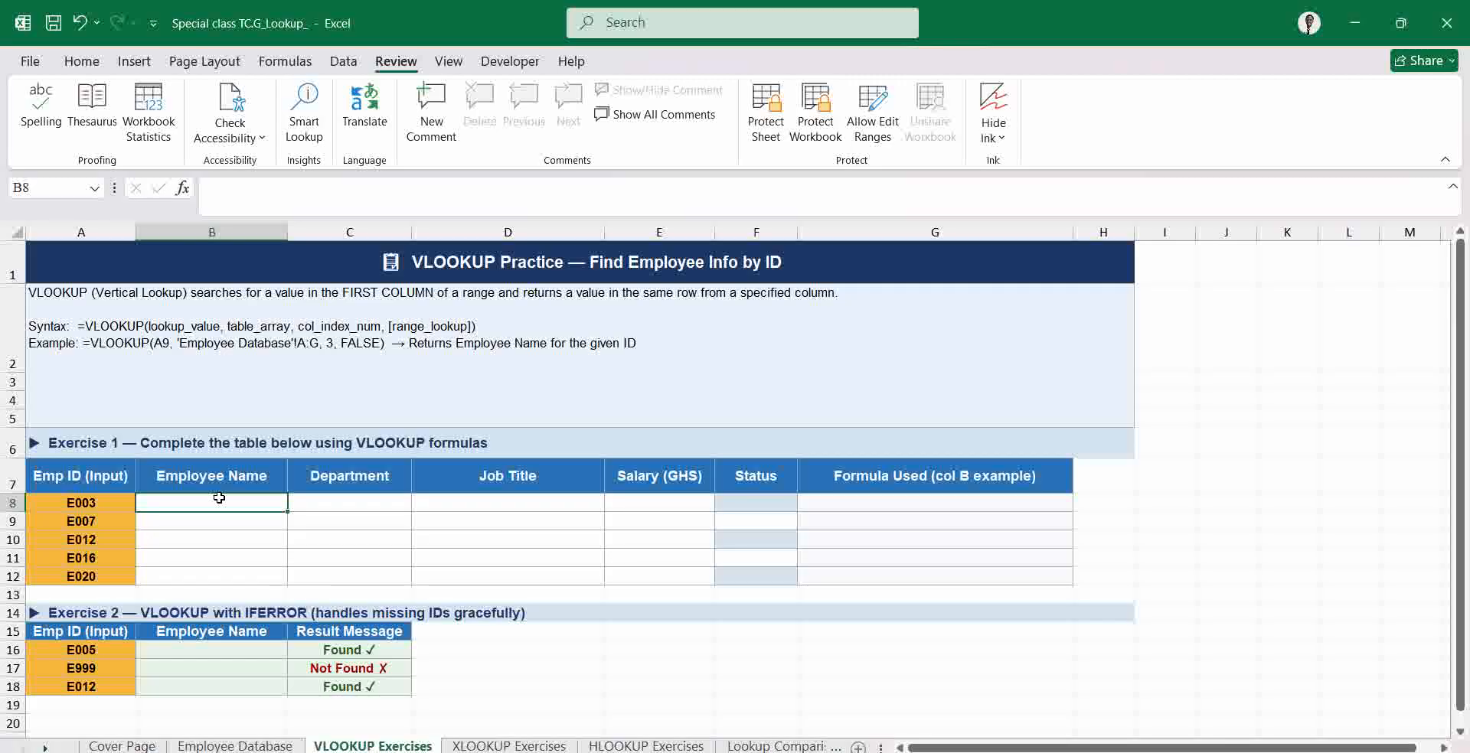
text(=)
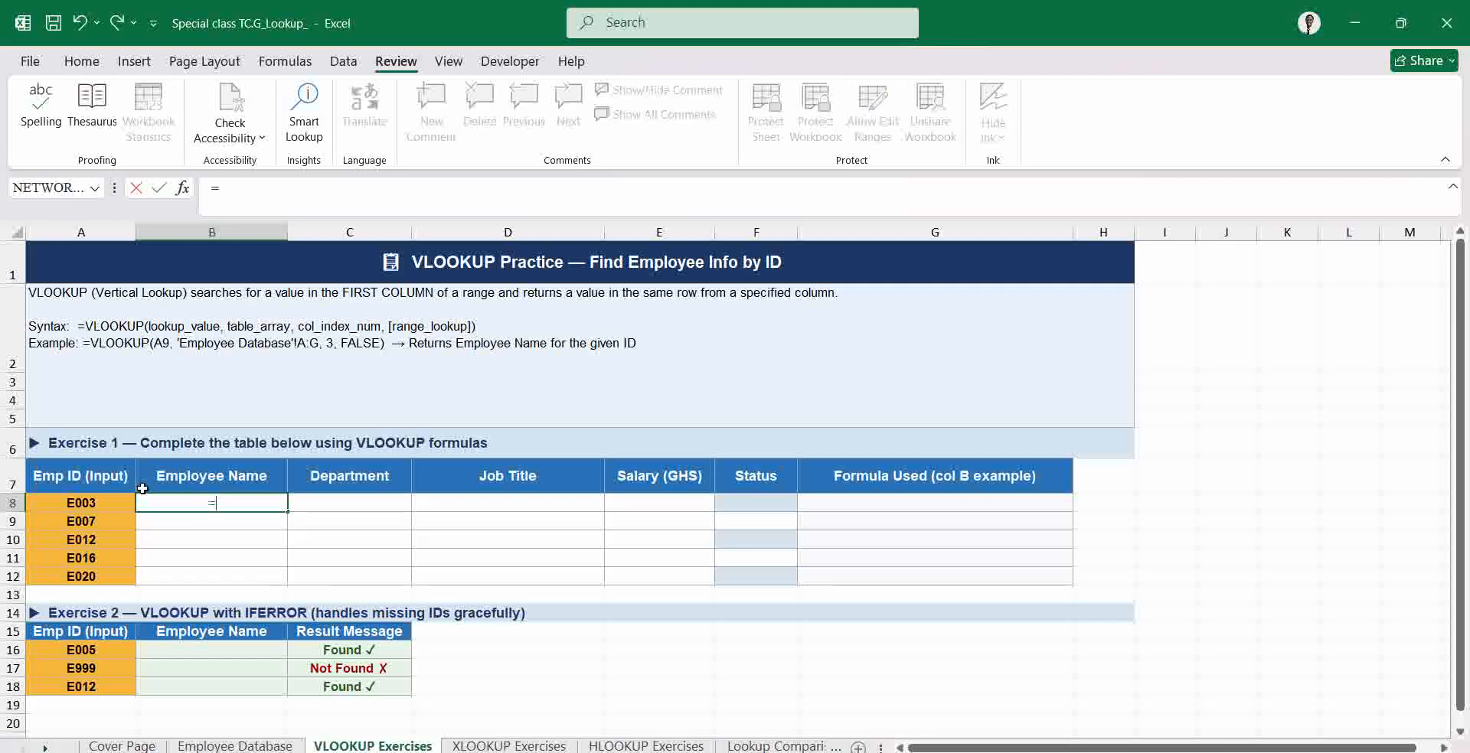
text(vl)
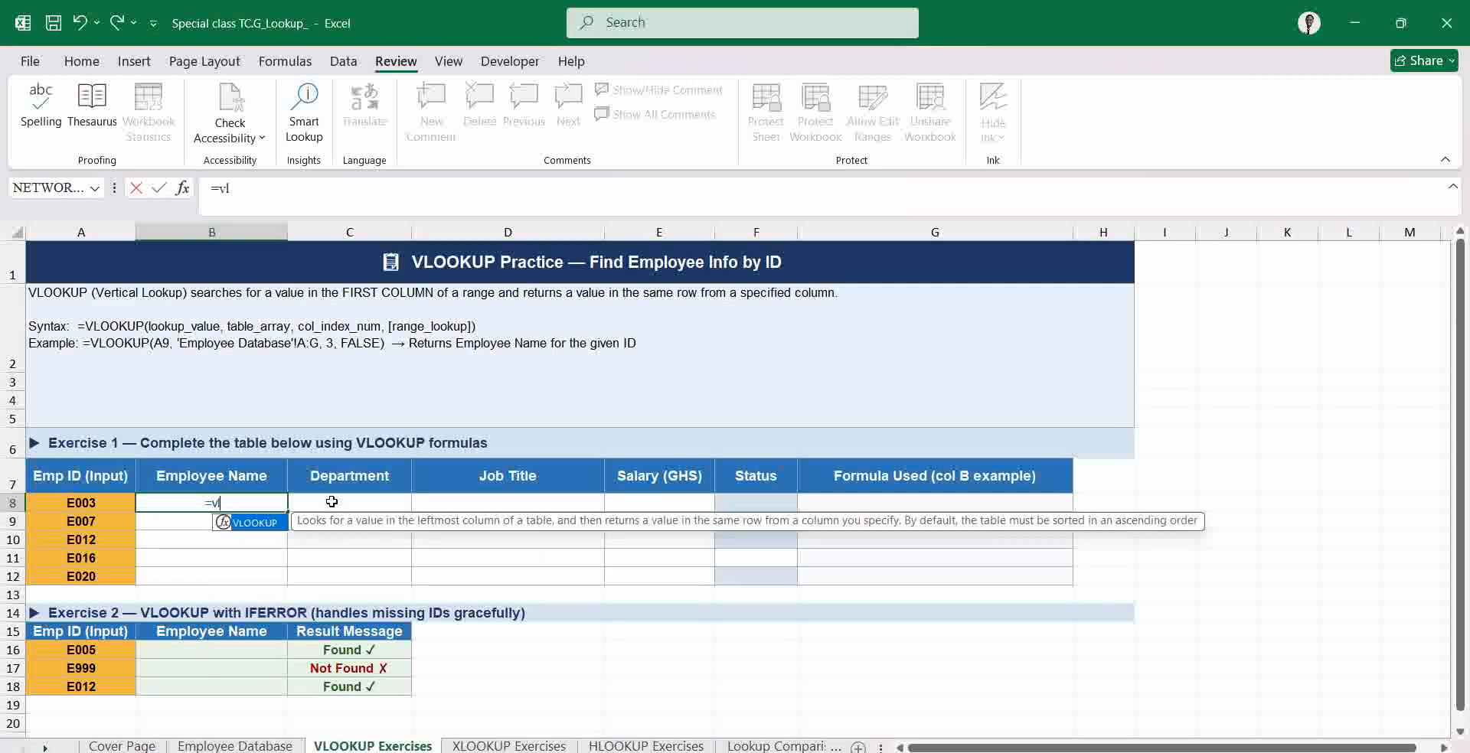
key(Tab)
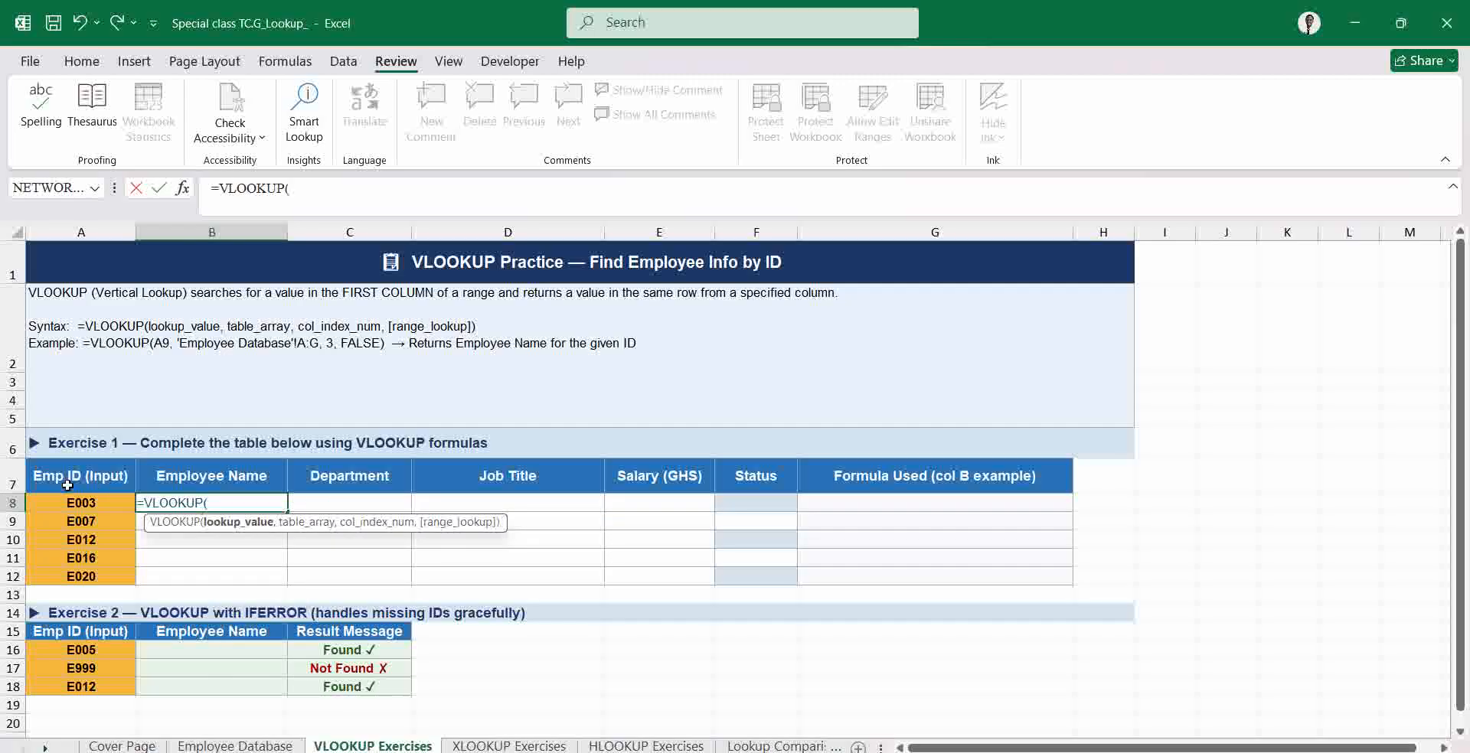
click(89, 502)
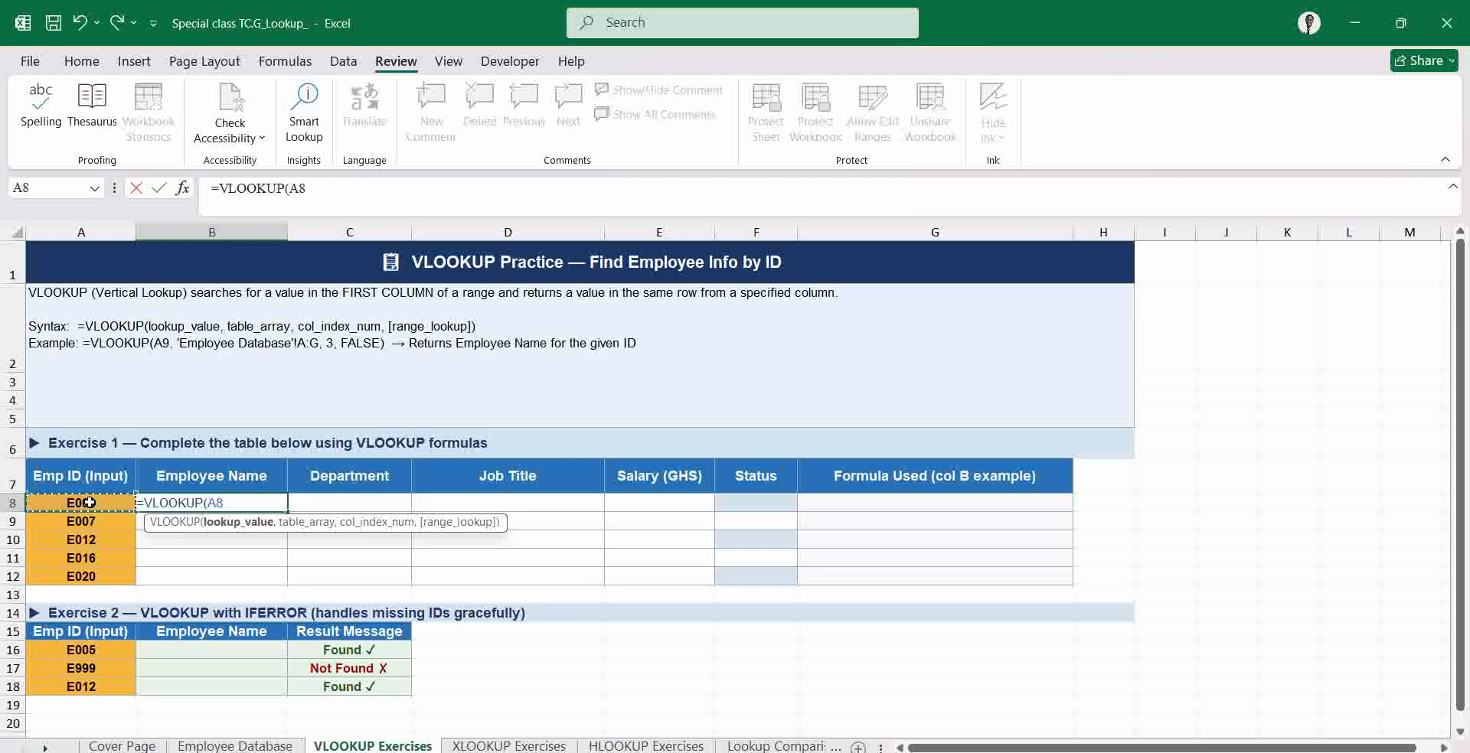
text(,)
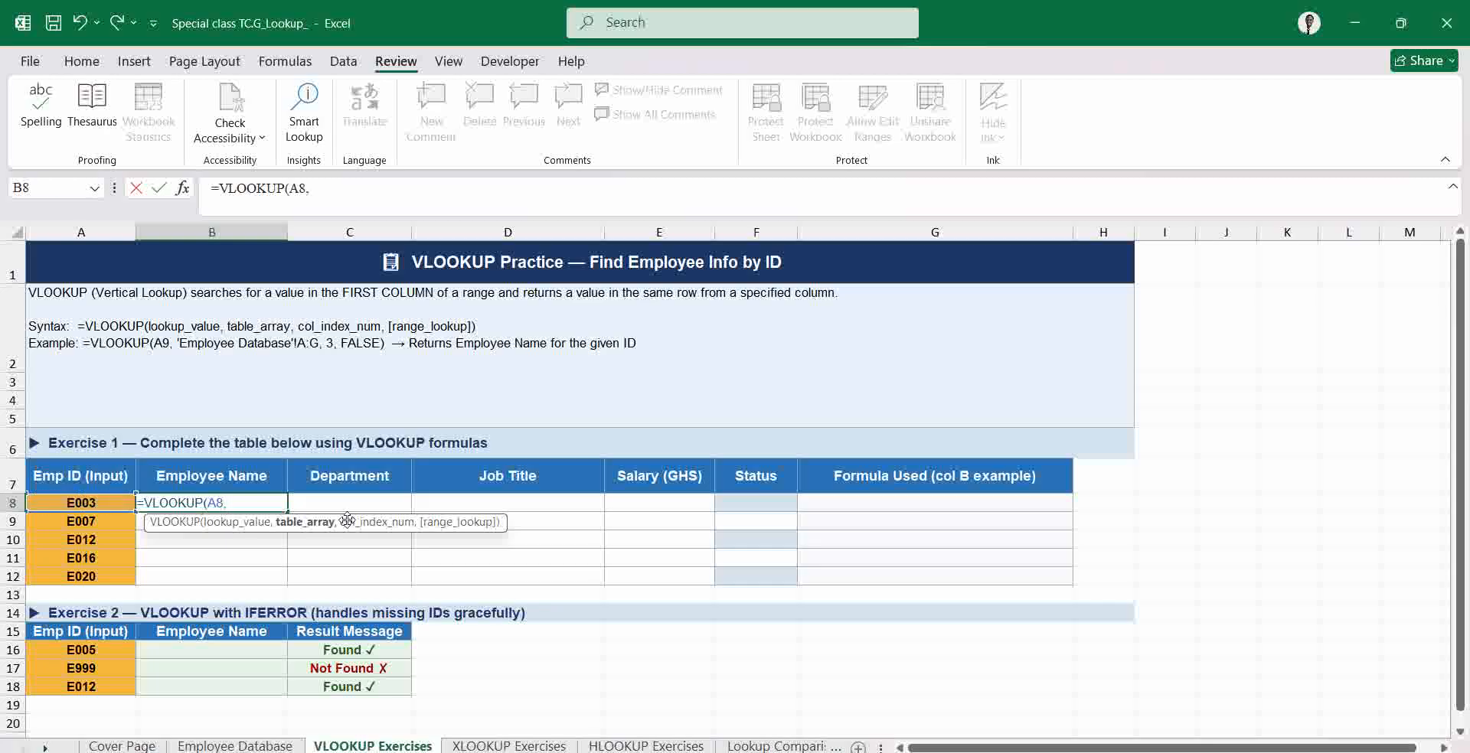
- Set the VLOOKUP table array to the absolute range $A$3:$G$23 on the Employee Database sheet
click(235, 745)
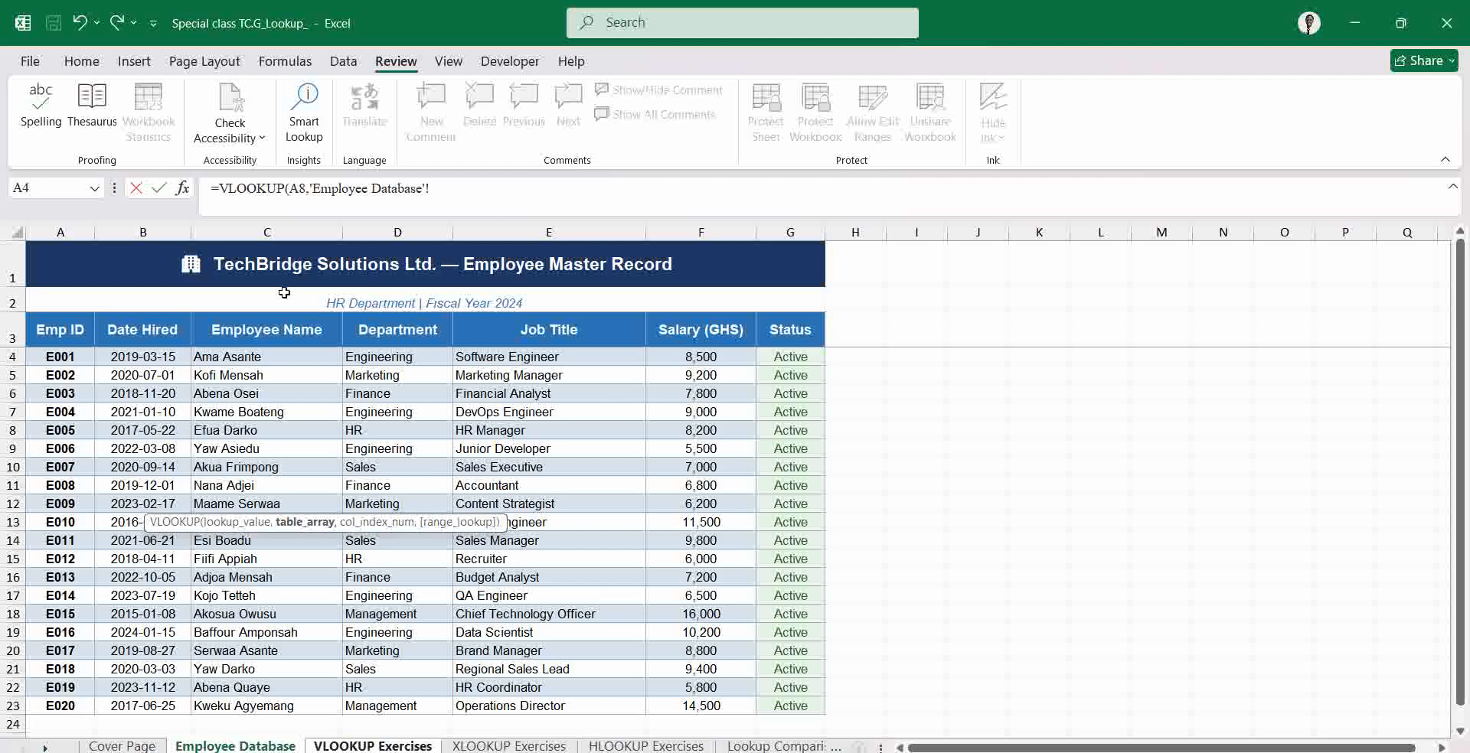
click(59, 336)
key(ctrl+shift+Right)
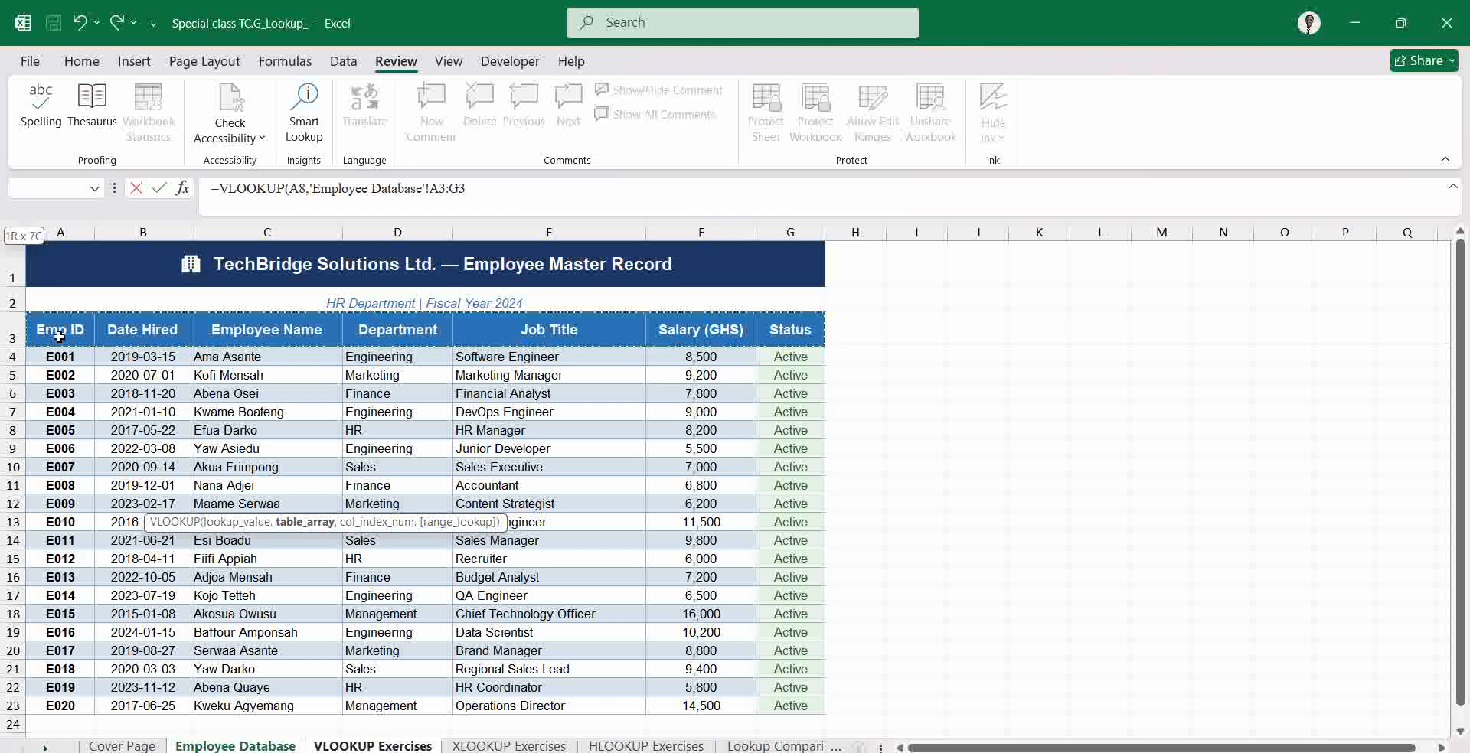
key(ctrl+shift+Down)
key(F4)
- Finish the B8 VLOOKUP formula with column index 3 and FALSE for an exact match
text(,3)
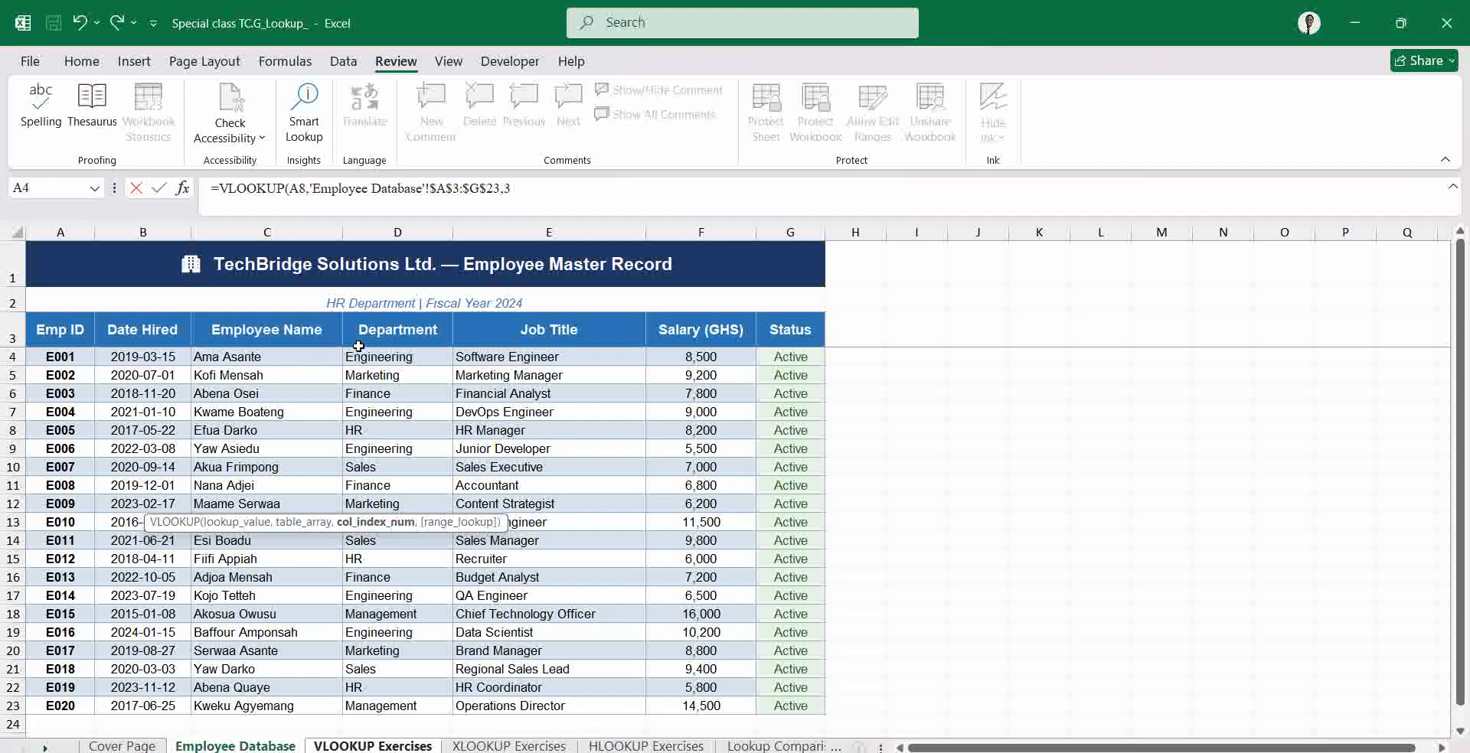
text(,)
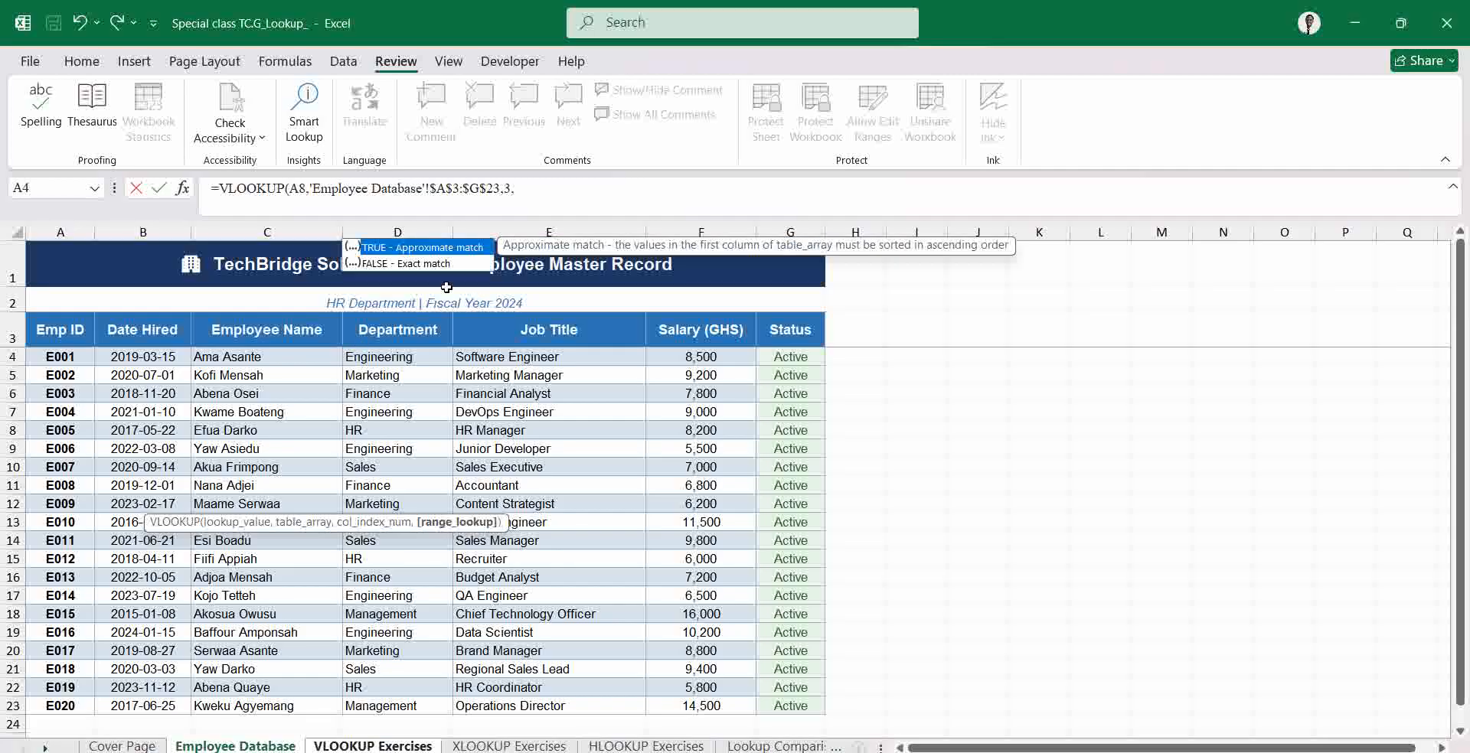
key(Down)
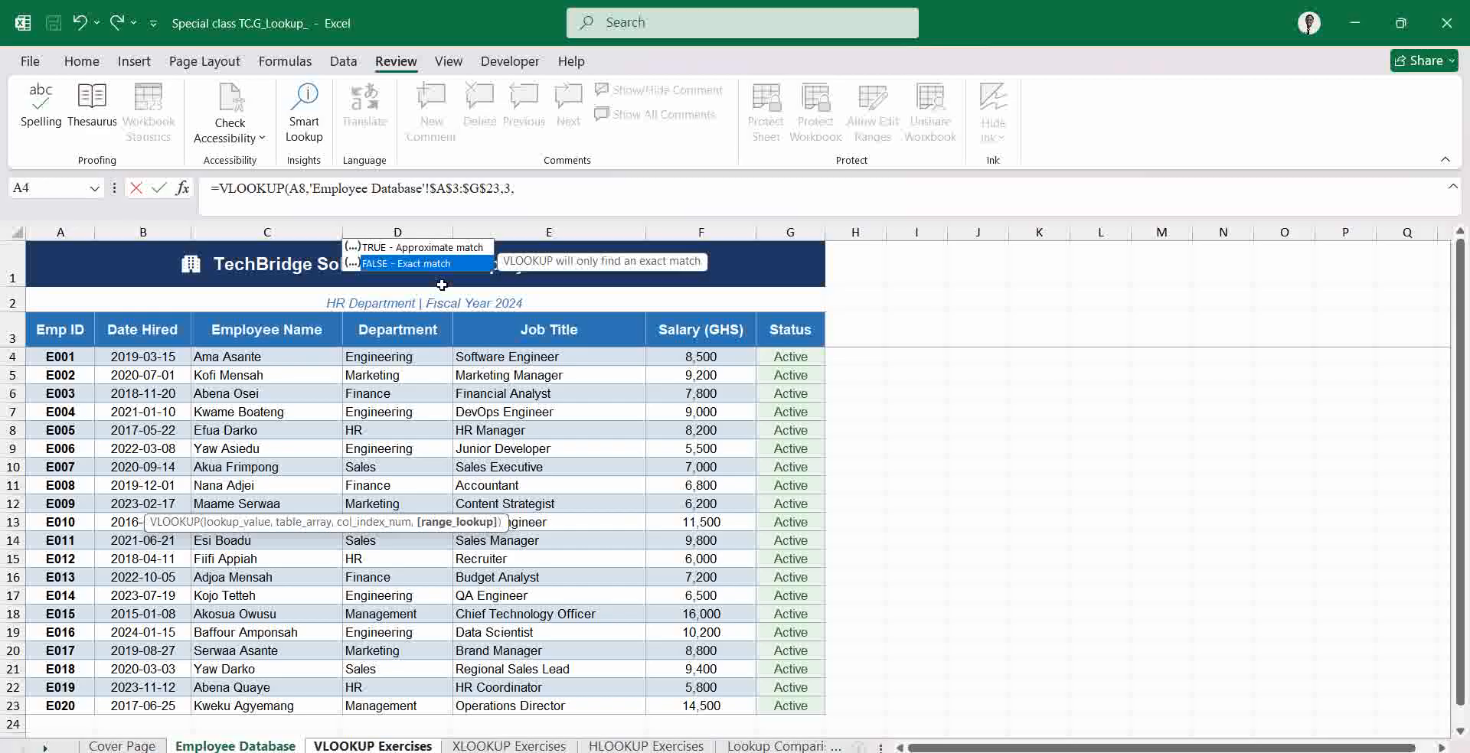
key(Tab)
key(Return)
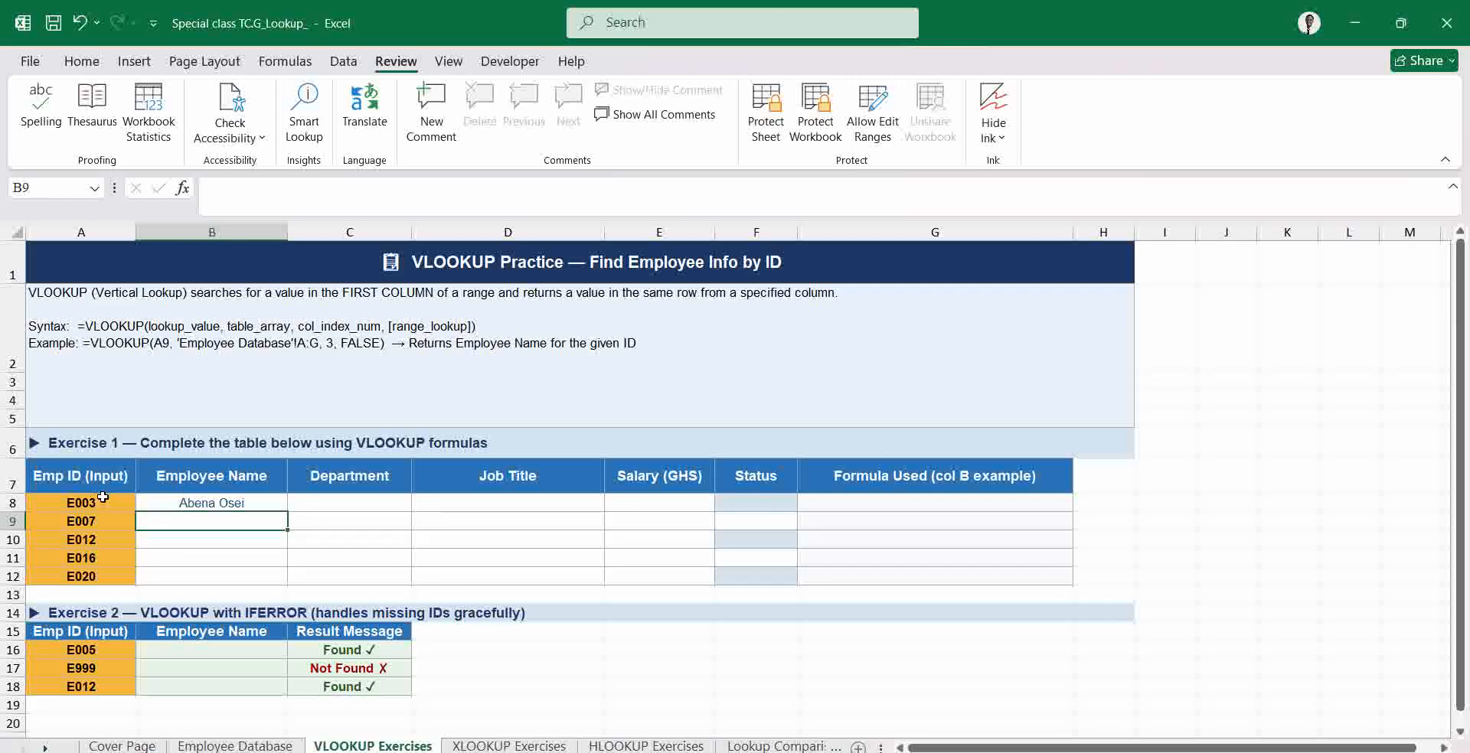
- Check the Employee Database sheet and fill the Employee Name formula from B8 down to B12 on the VLOOKUP Exercises sheet
click(255, 746)
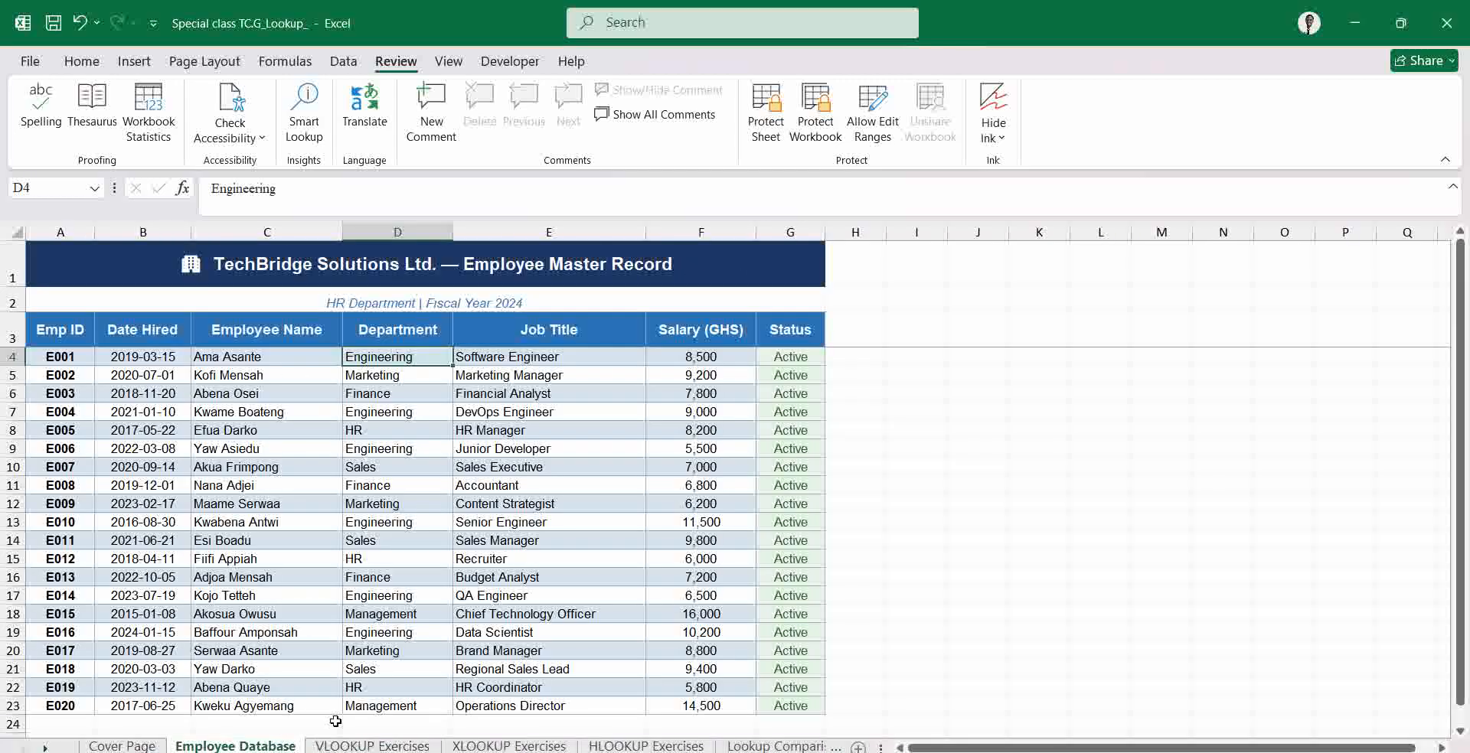
click(360, 746)
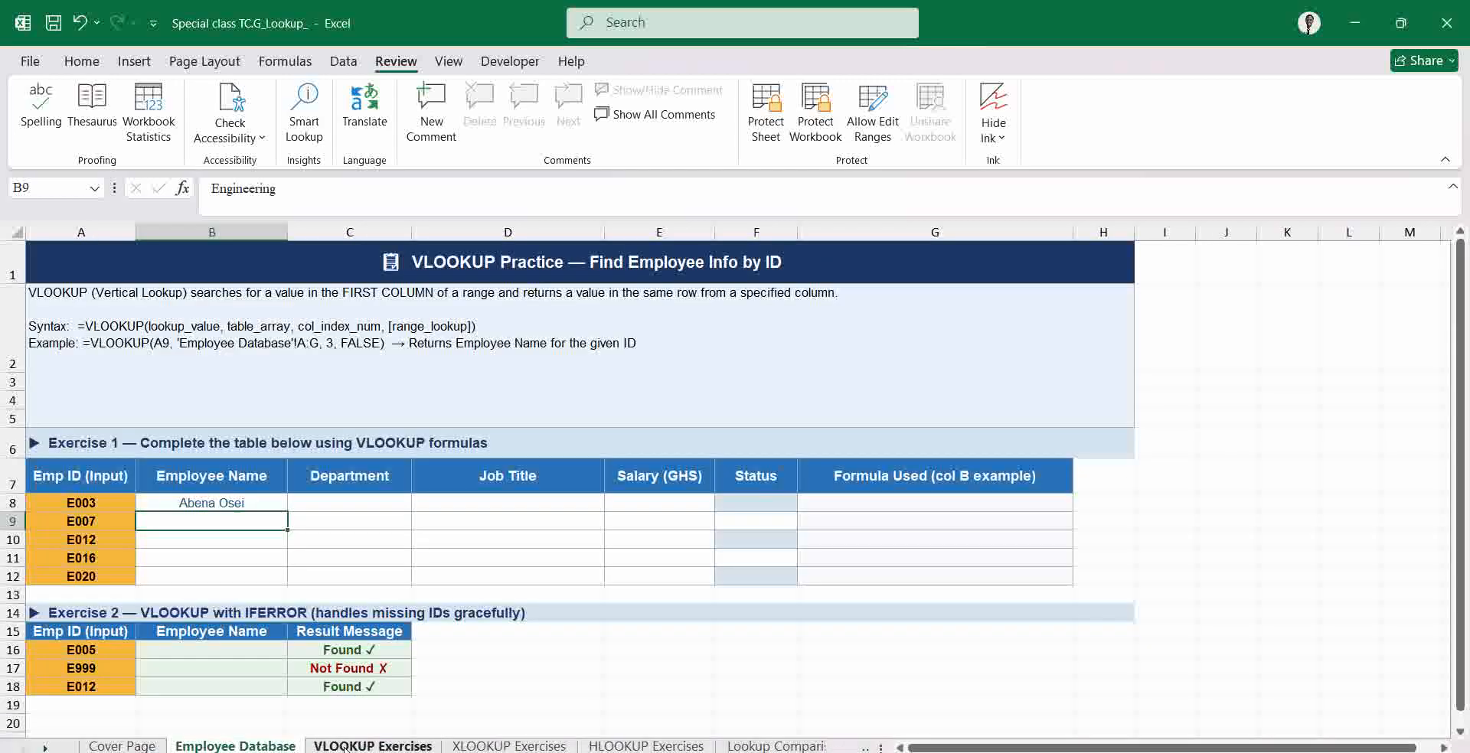
click(240, 499)
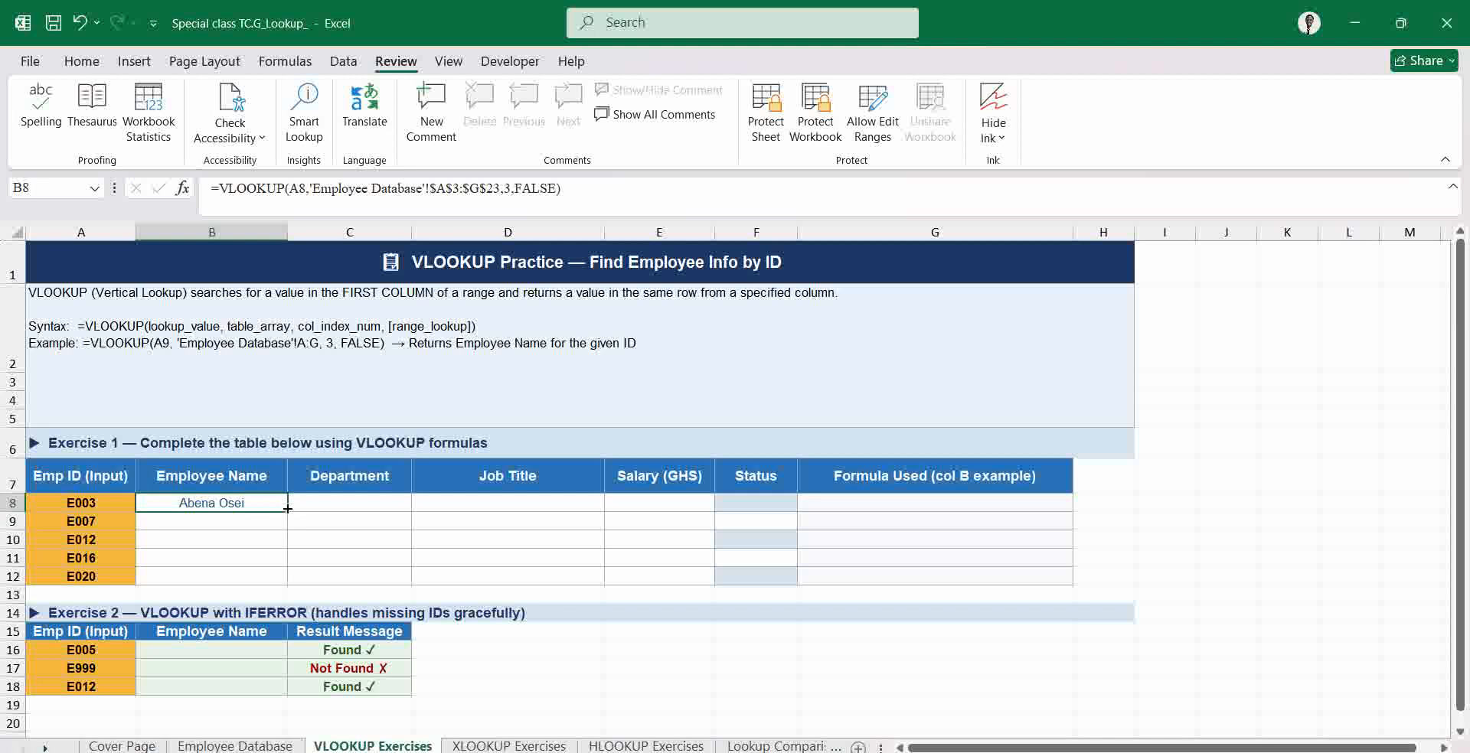
drag(287, 508, 261, 574)
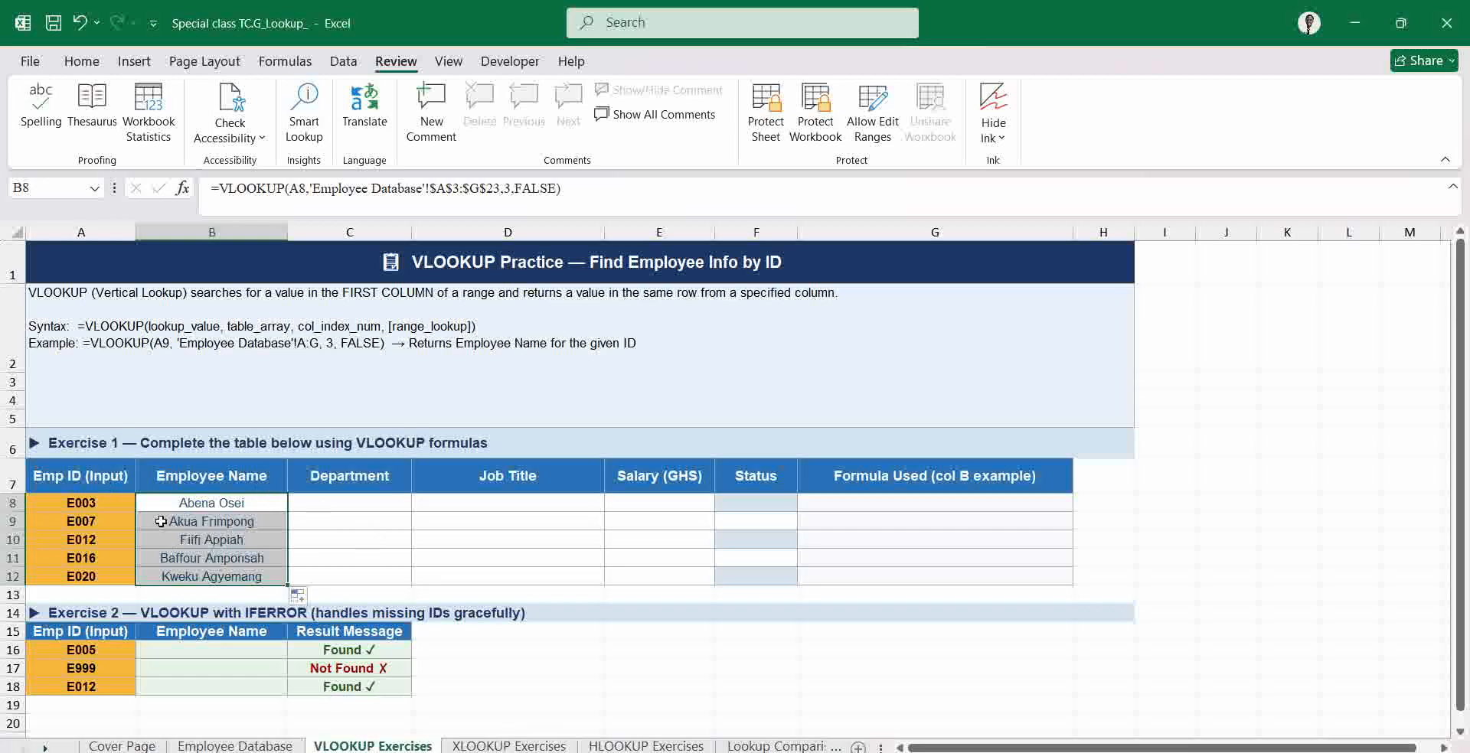
- Copy the Employee Name formula from B8 across into the Department cell C8
click(341, 505)
click(230, 502)
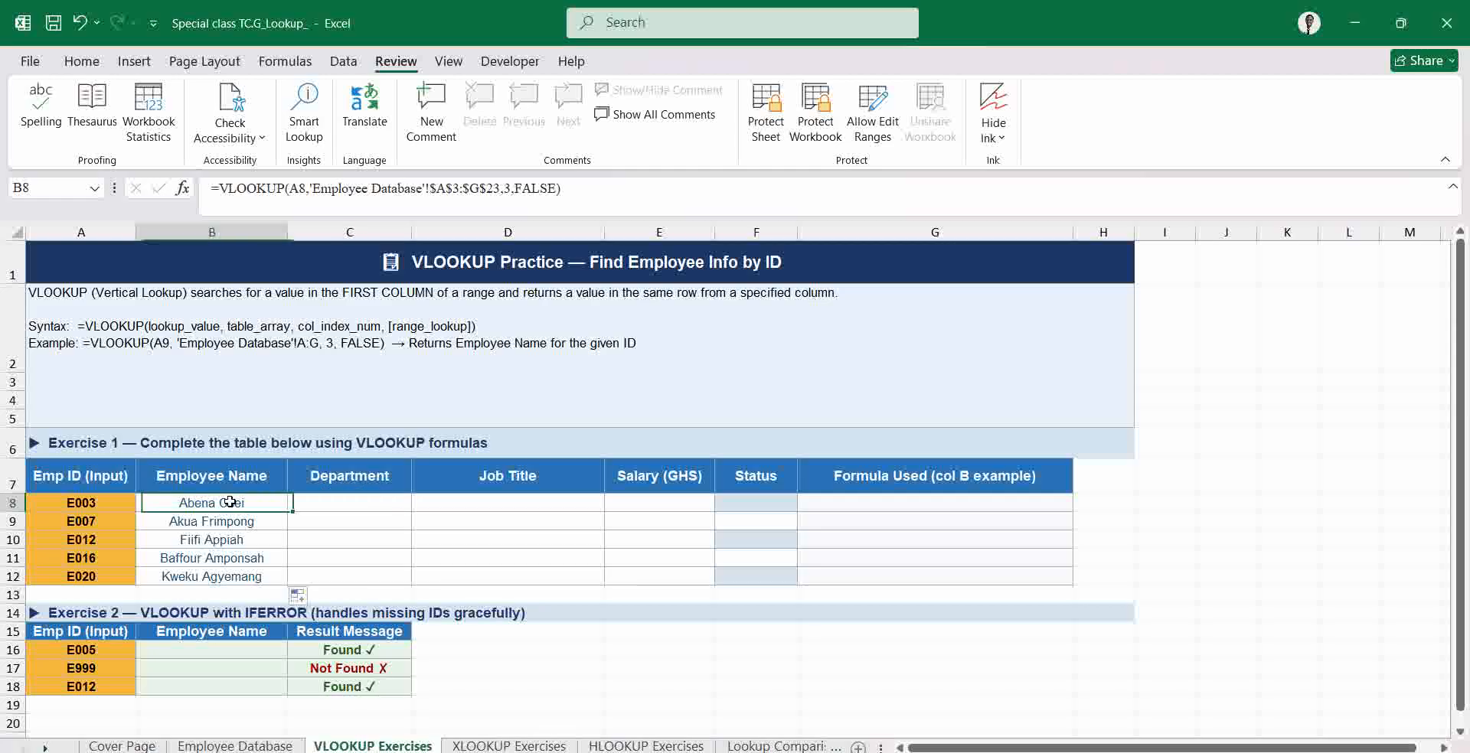
drag(289, 508, 392, 504)
- Edit the C8 formula to use A8 as the lookup value and 4 as the column index
double_click(393, 502)
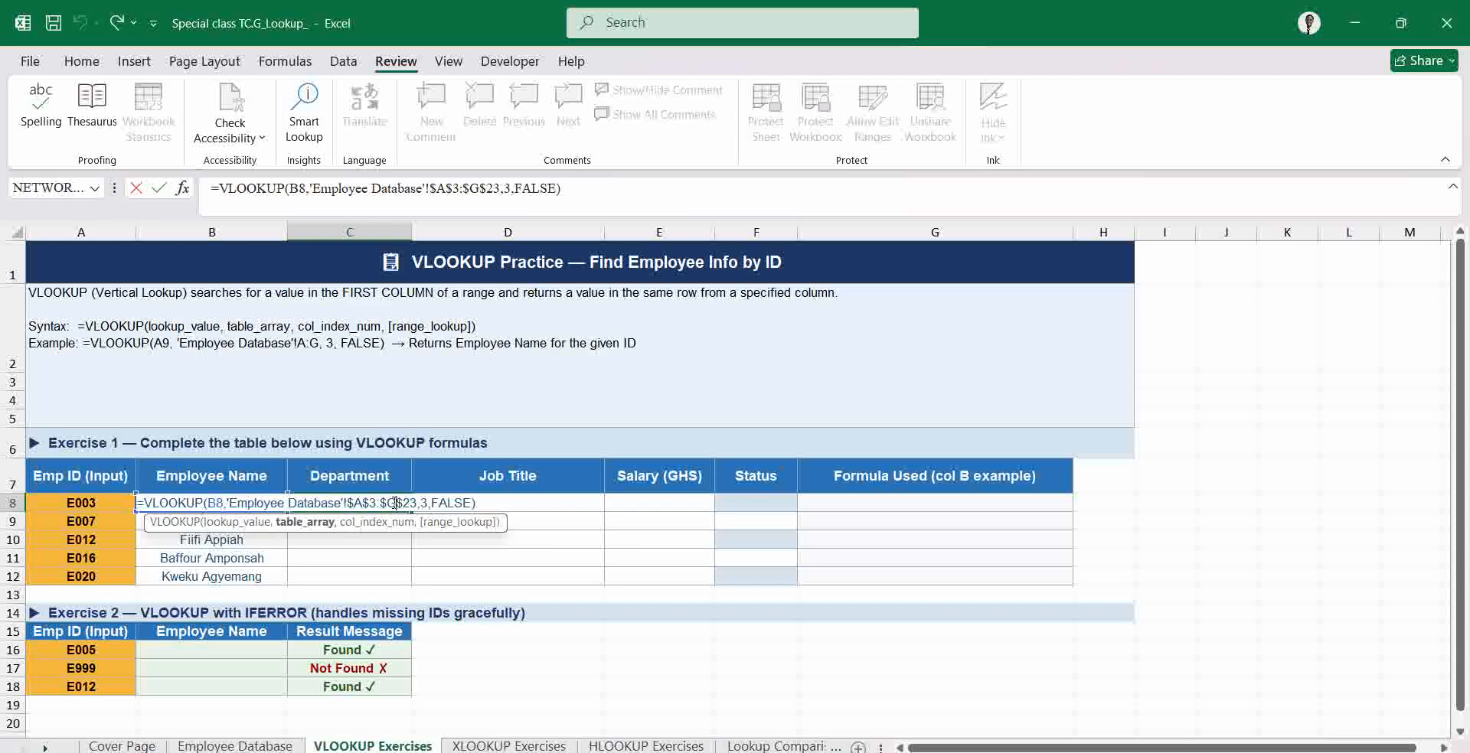
click(217, 503)
key(BackSpace)
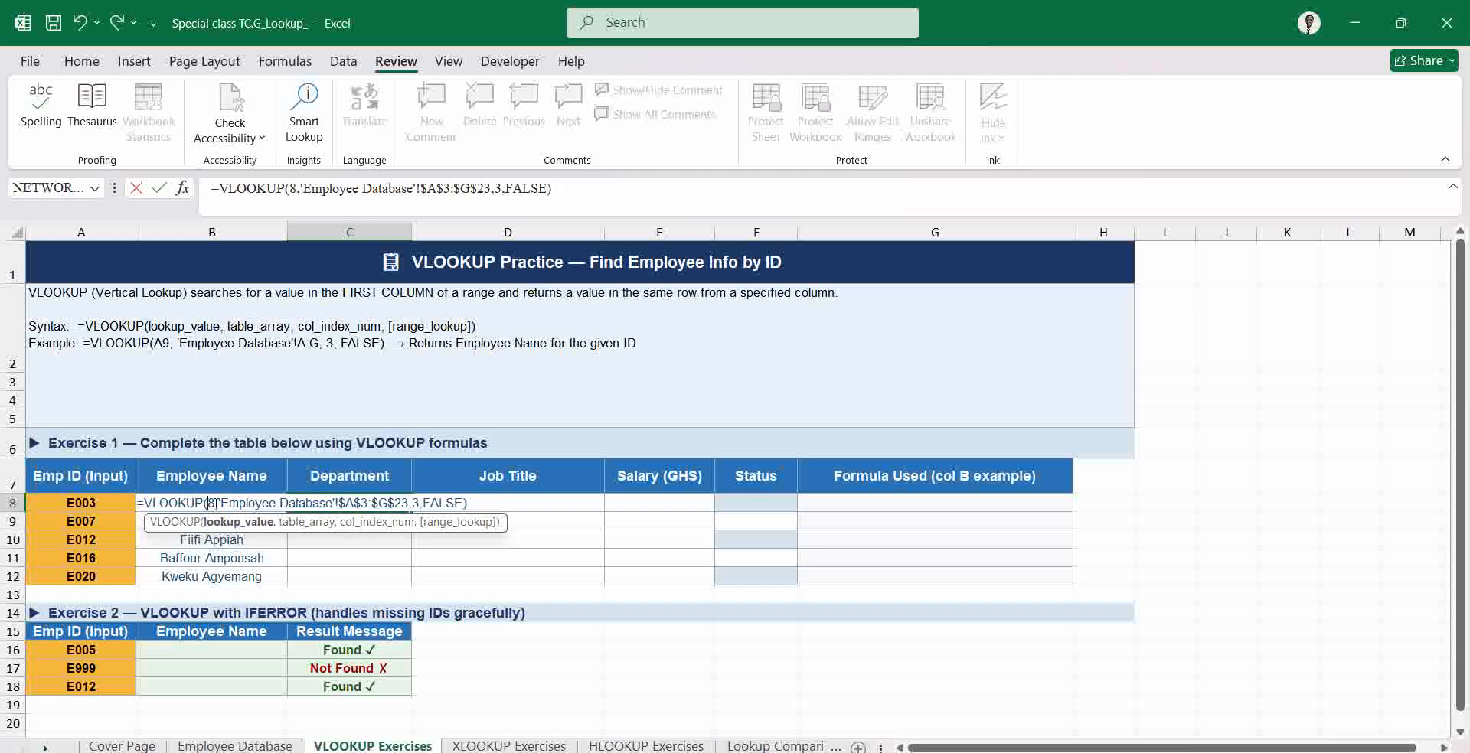
text(a)
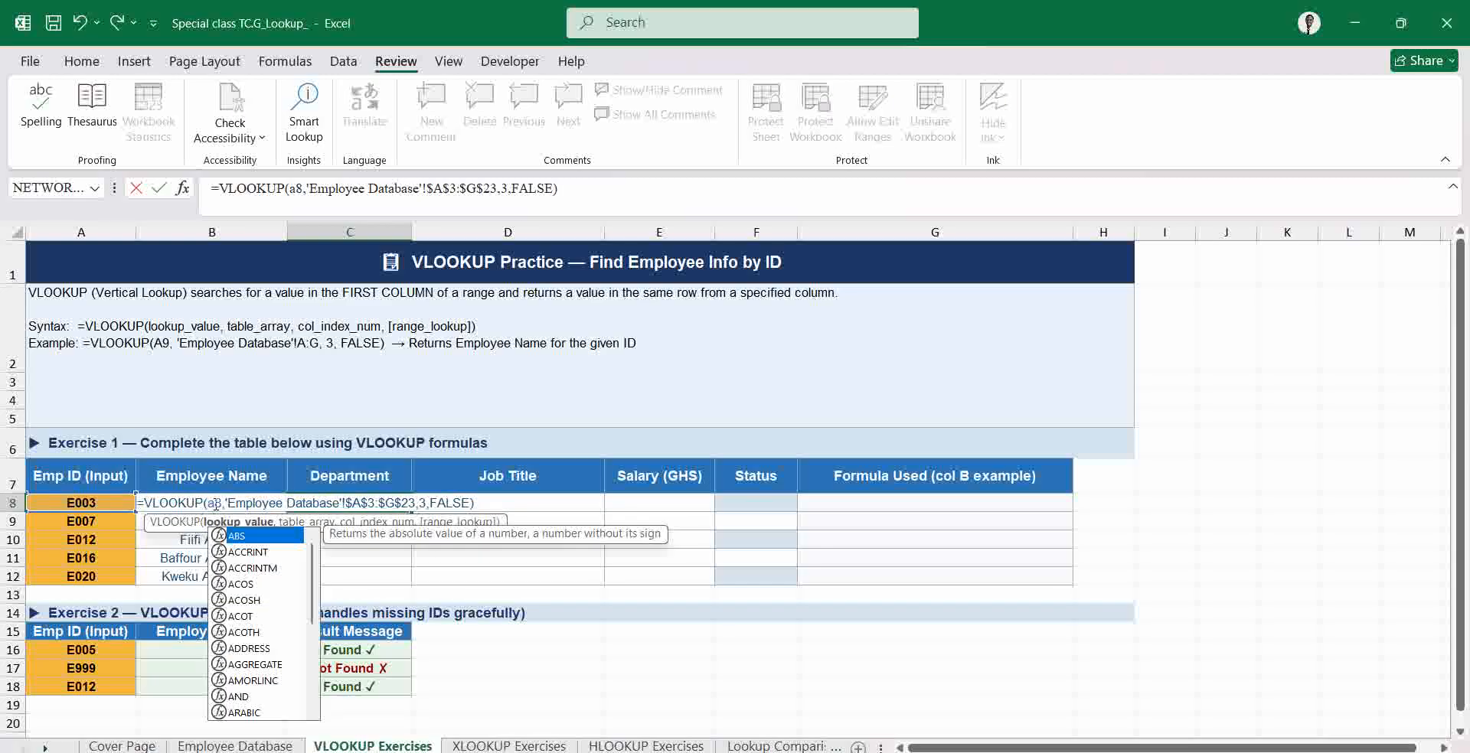
click(427, 503)
key(BackSpace)
text(4)
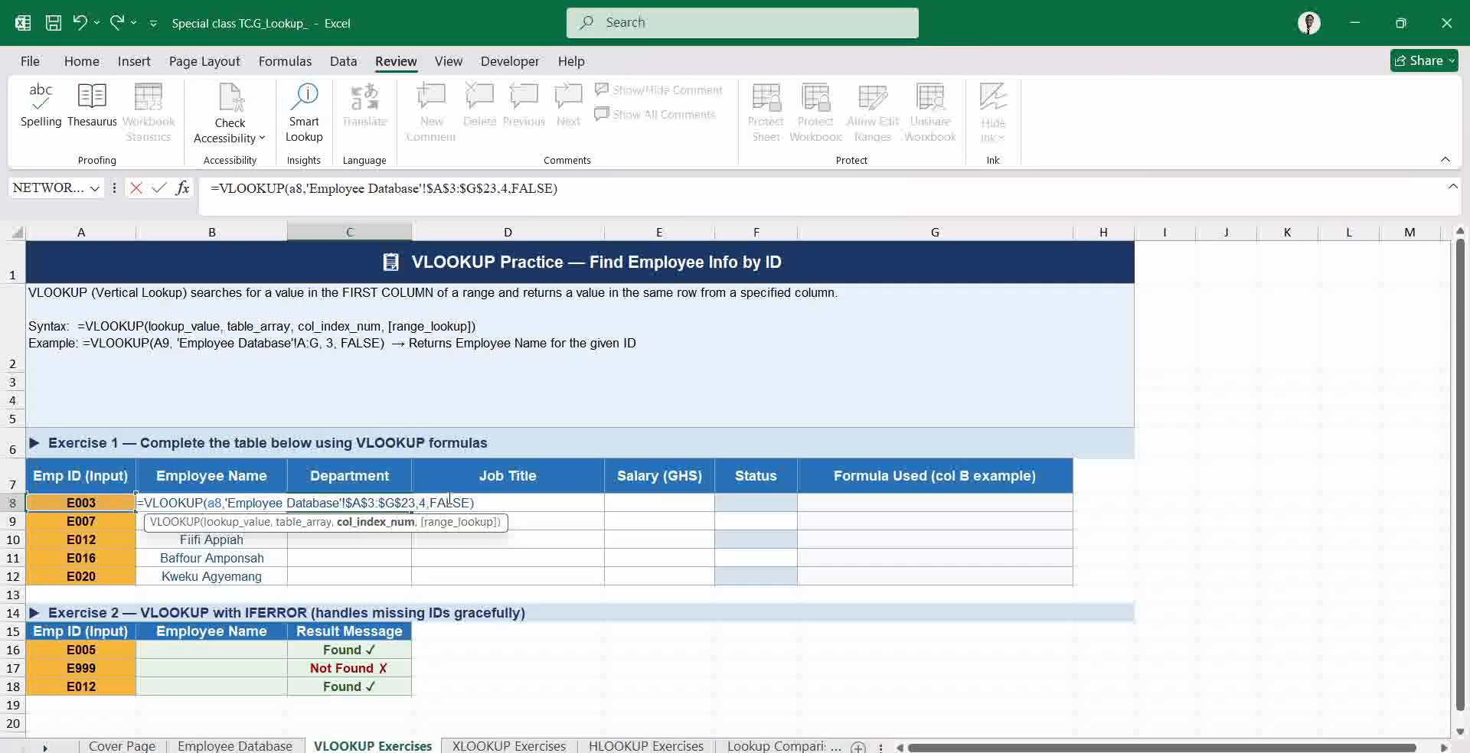
key(Return)
- Fill the Department formula from C8 down to C12
click(405, 505)
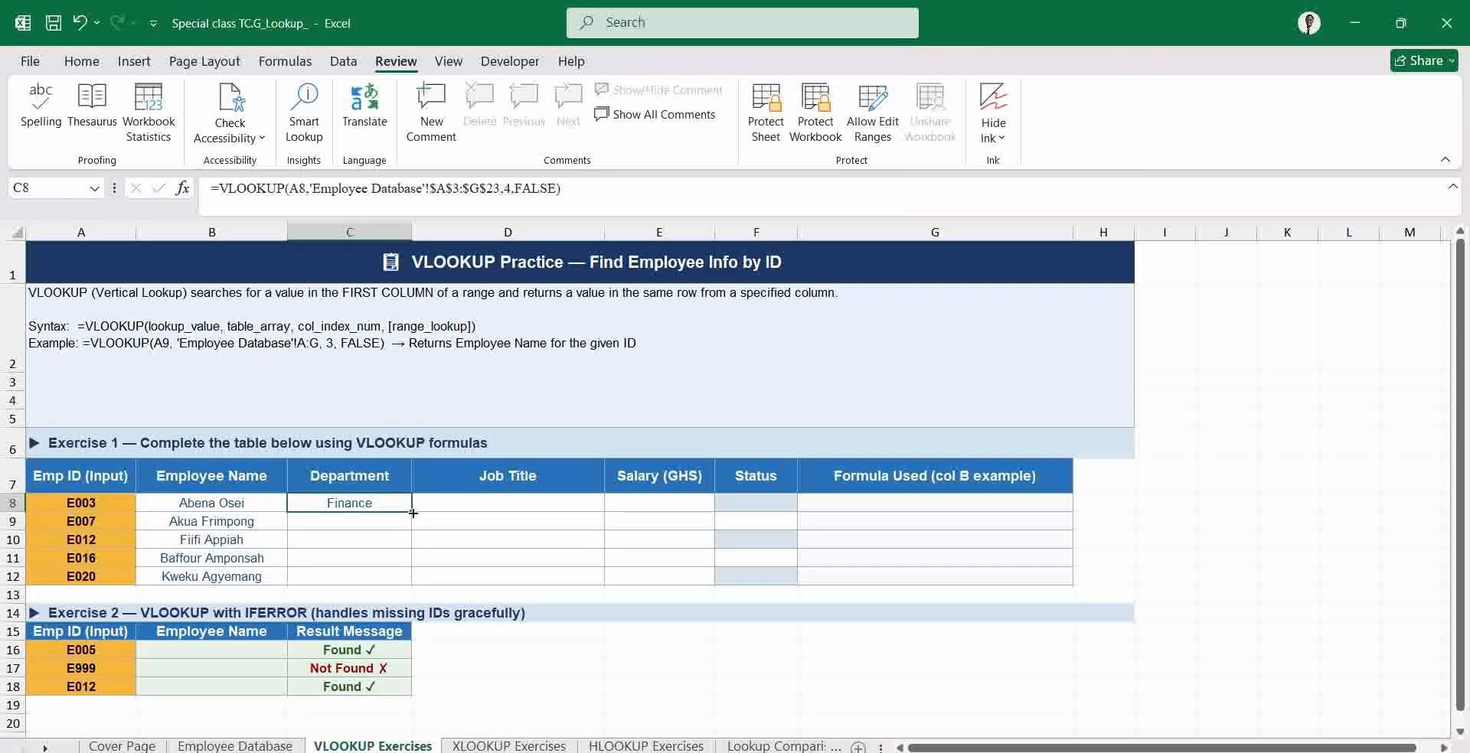
drag(411, 510, 412, 582)
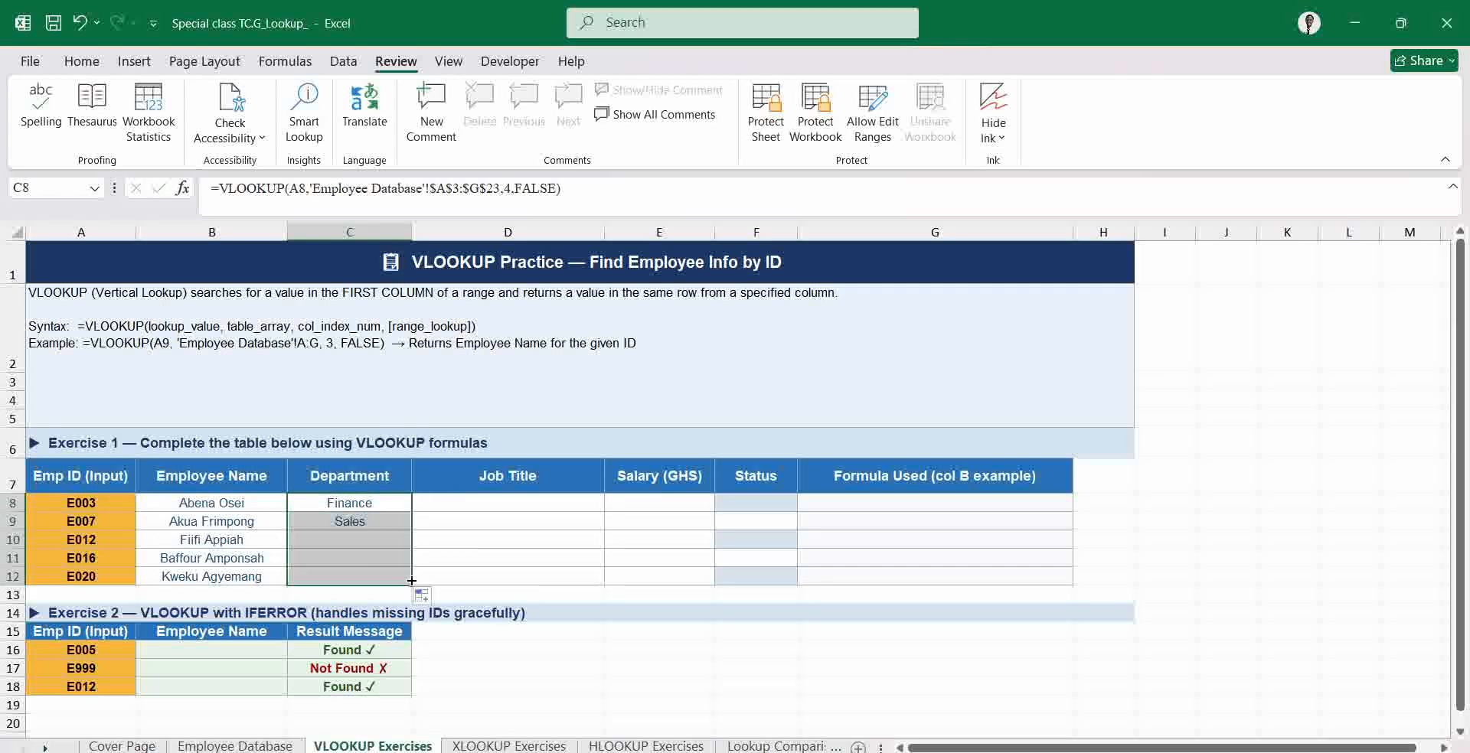
click(447, 508)
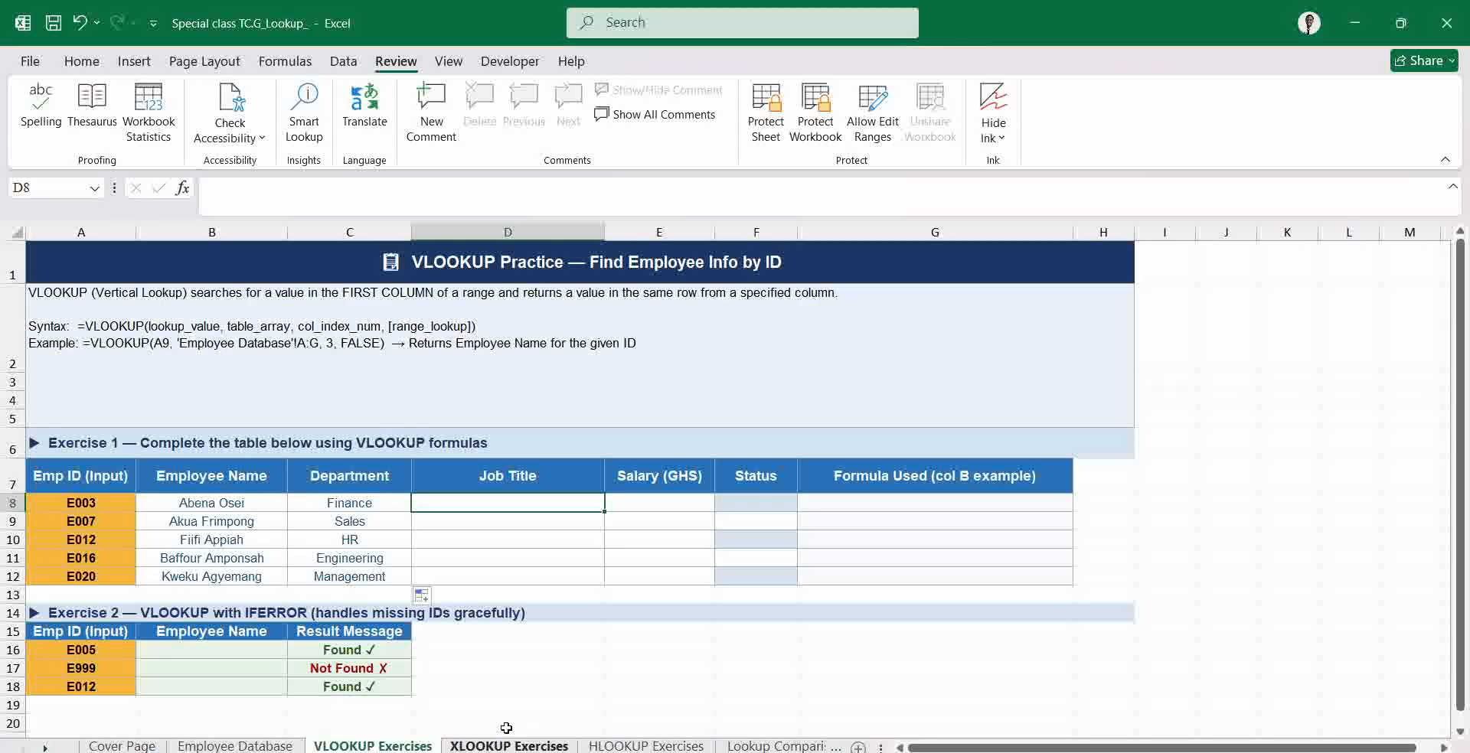
- On the XLOOKUP Exercises sheet, start an XLOOKUP formula in B9 with A9 as the lookup value
click(510, 745)
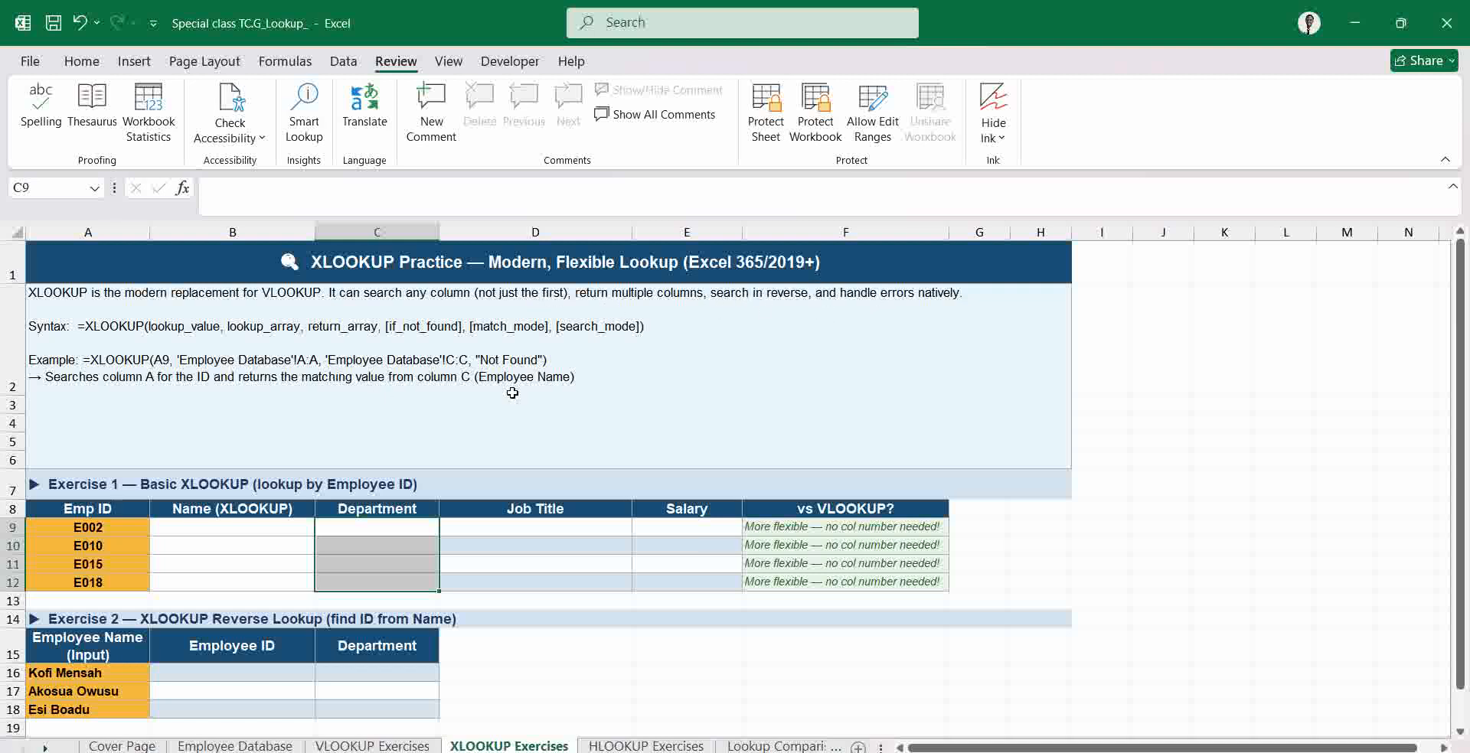
click(191, 521)
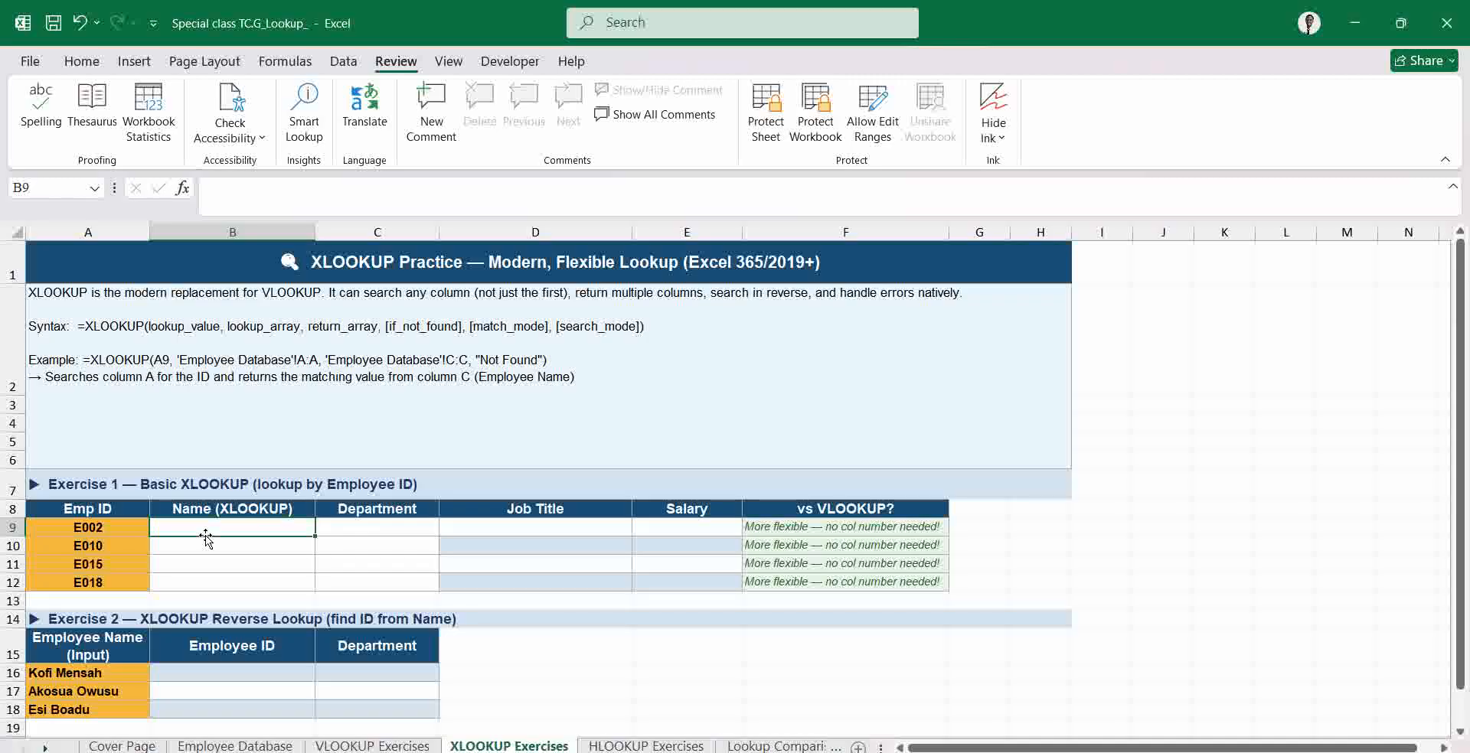
text(=)
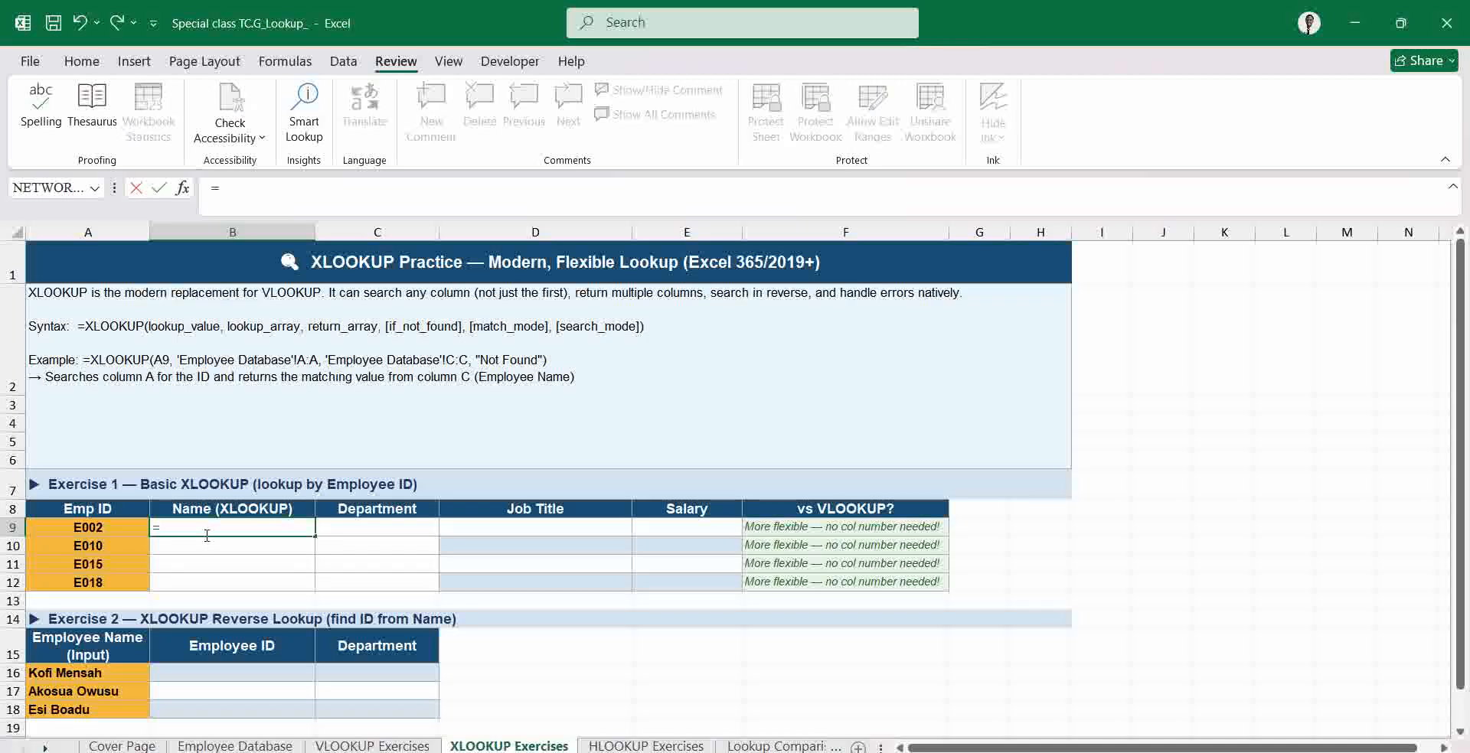
text(xl)
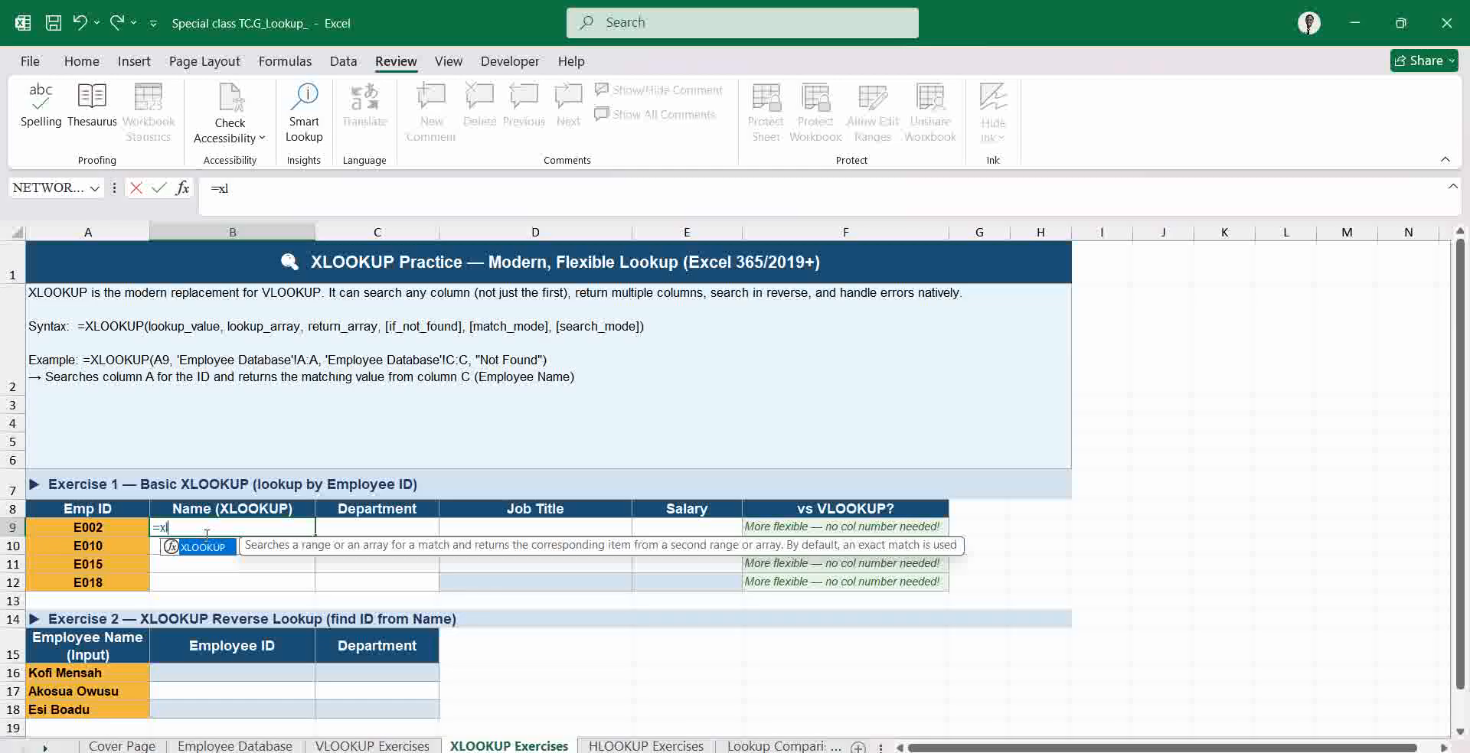
key(Tab)
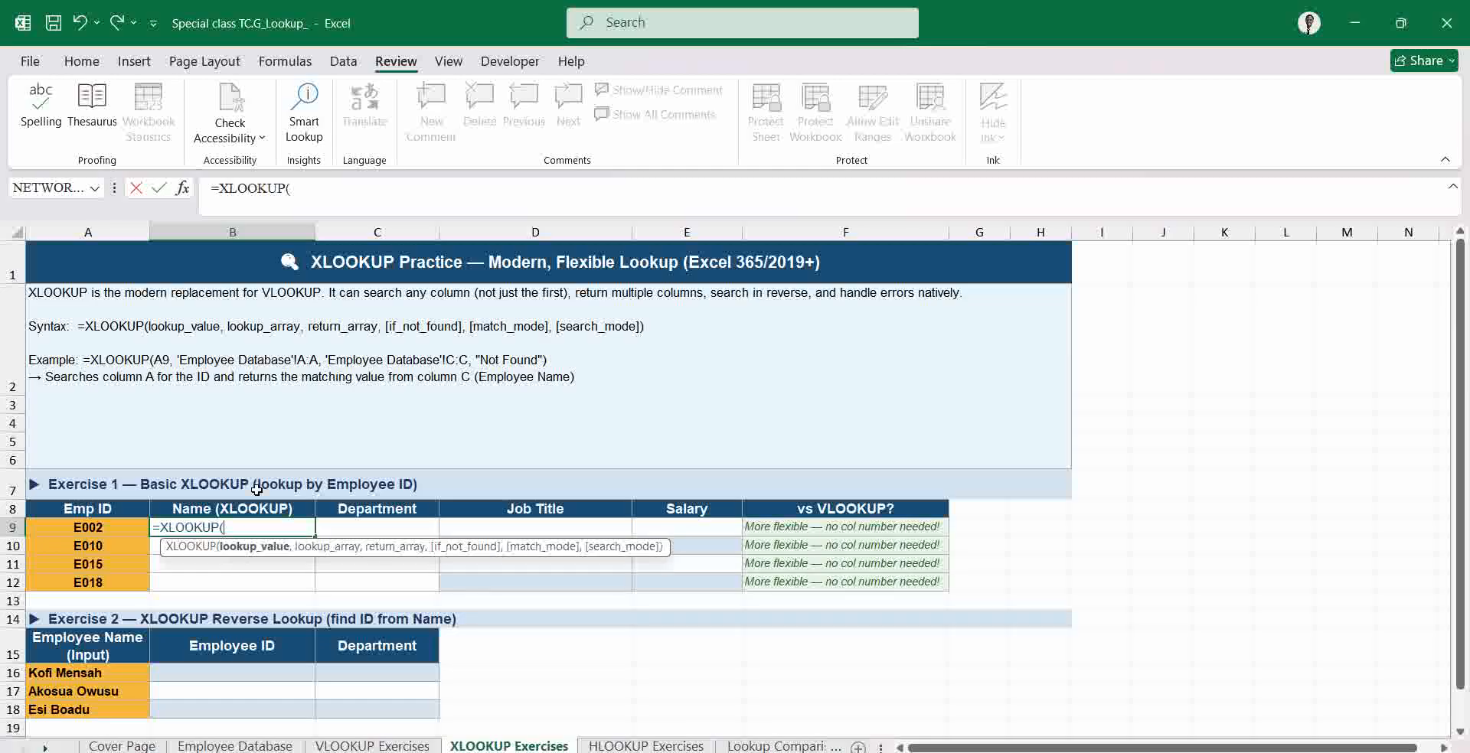
click(74, 527)
text(,)
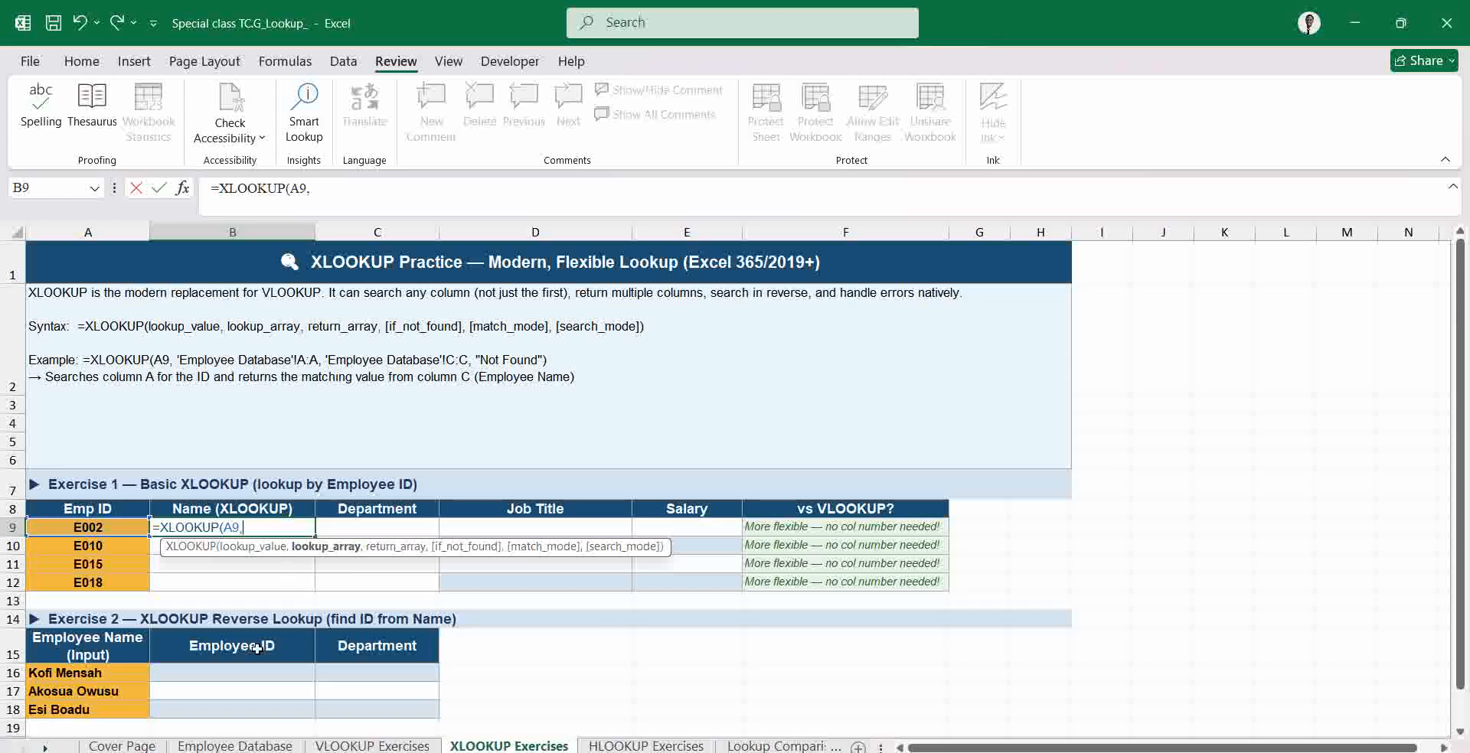
- Set the XLOOKUP lookup array to the absolute Emp ID range $A$3:$A$23 on the Employee Database sheet
click(227, 747)
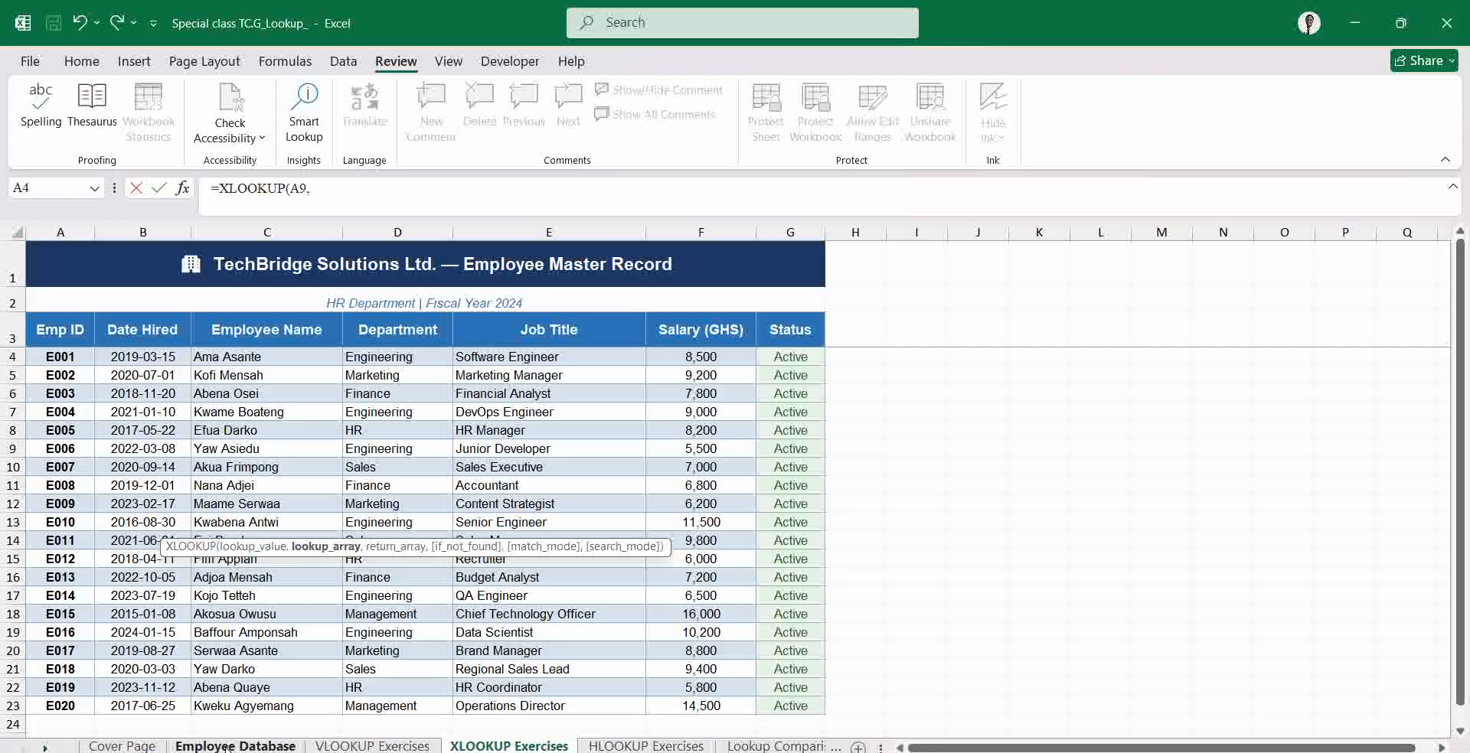
click(66, 357)
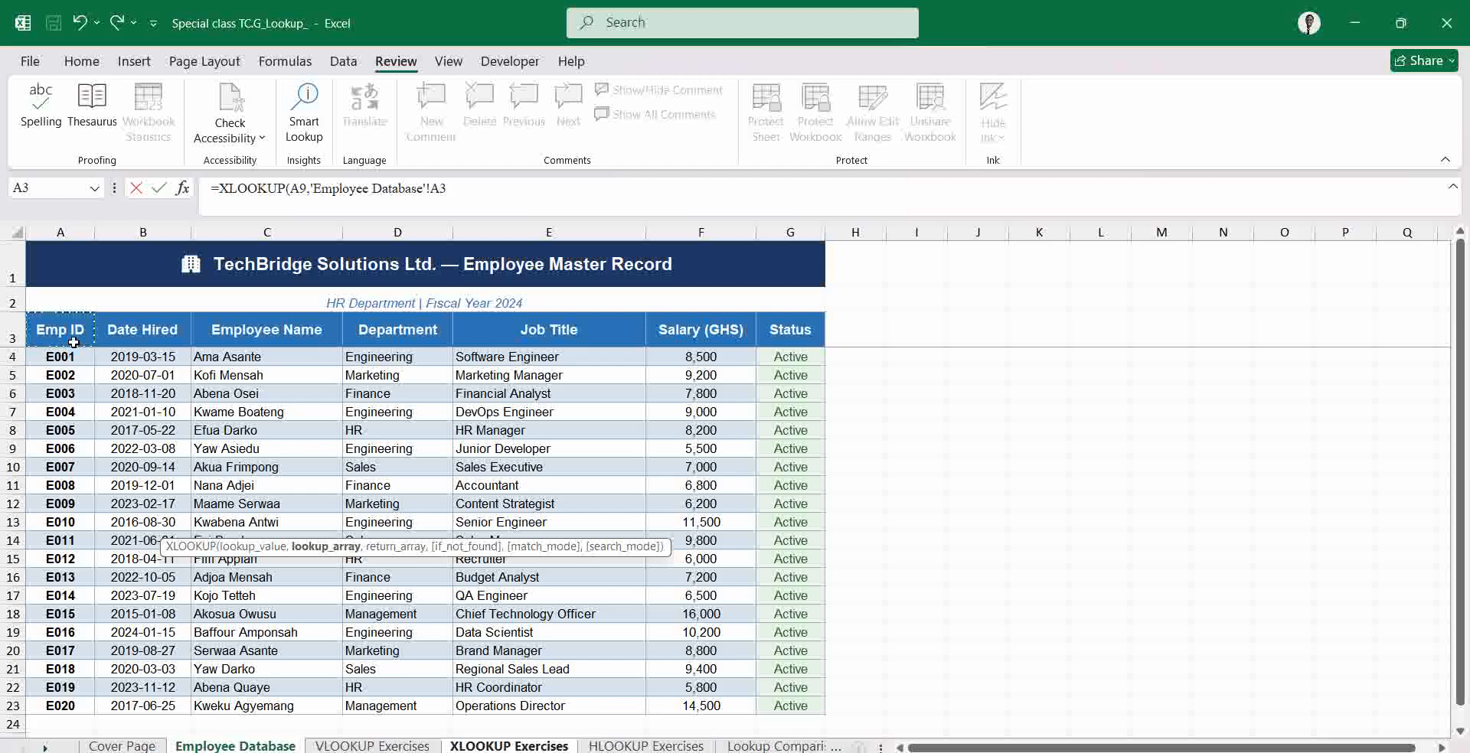
key(ctrl+shift+Down)
key(F4)
text(,)
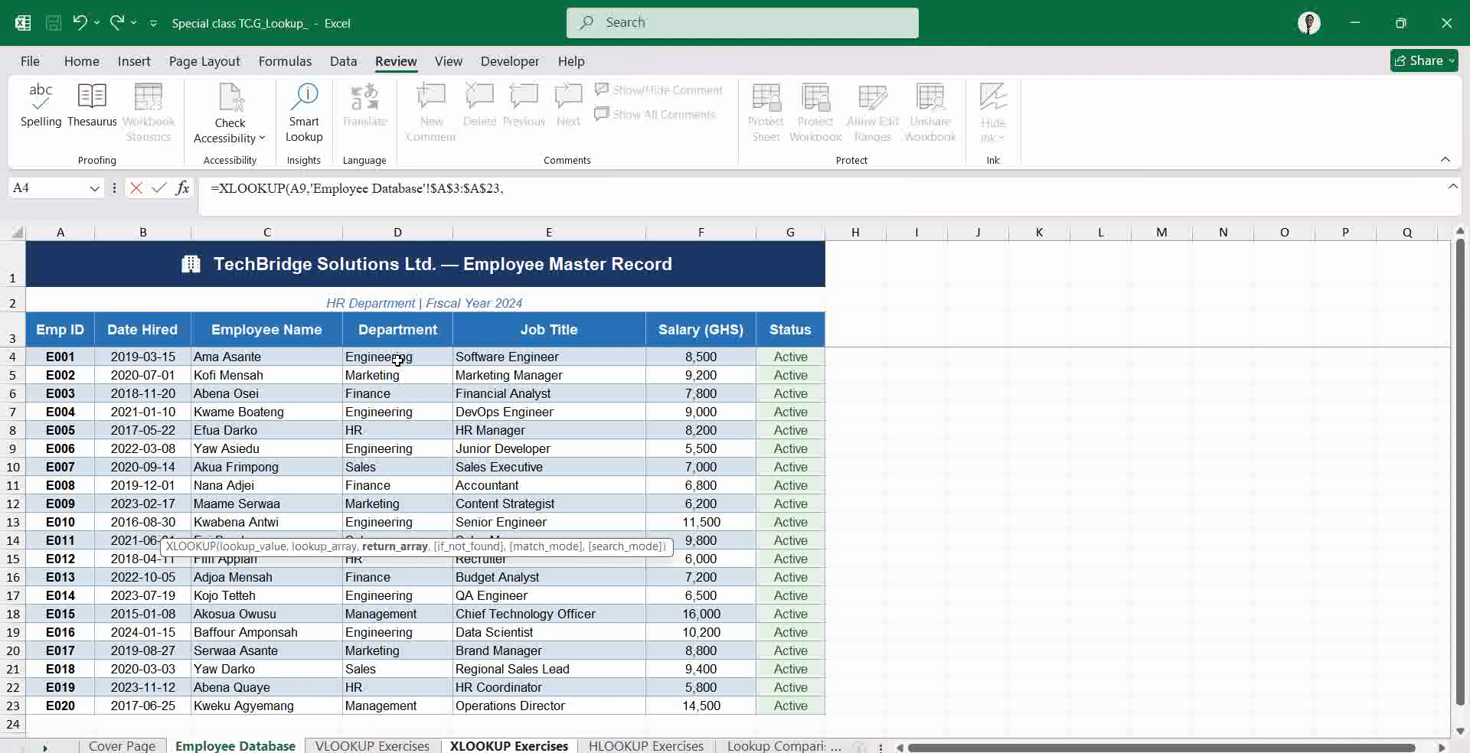
- Complete the B9 XLOOKUP with the absolute Employee Name range $C$3:$C$23 as return array and "NOT HERE" as the if-not-found text
click(262, 330)
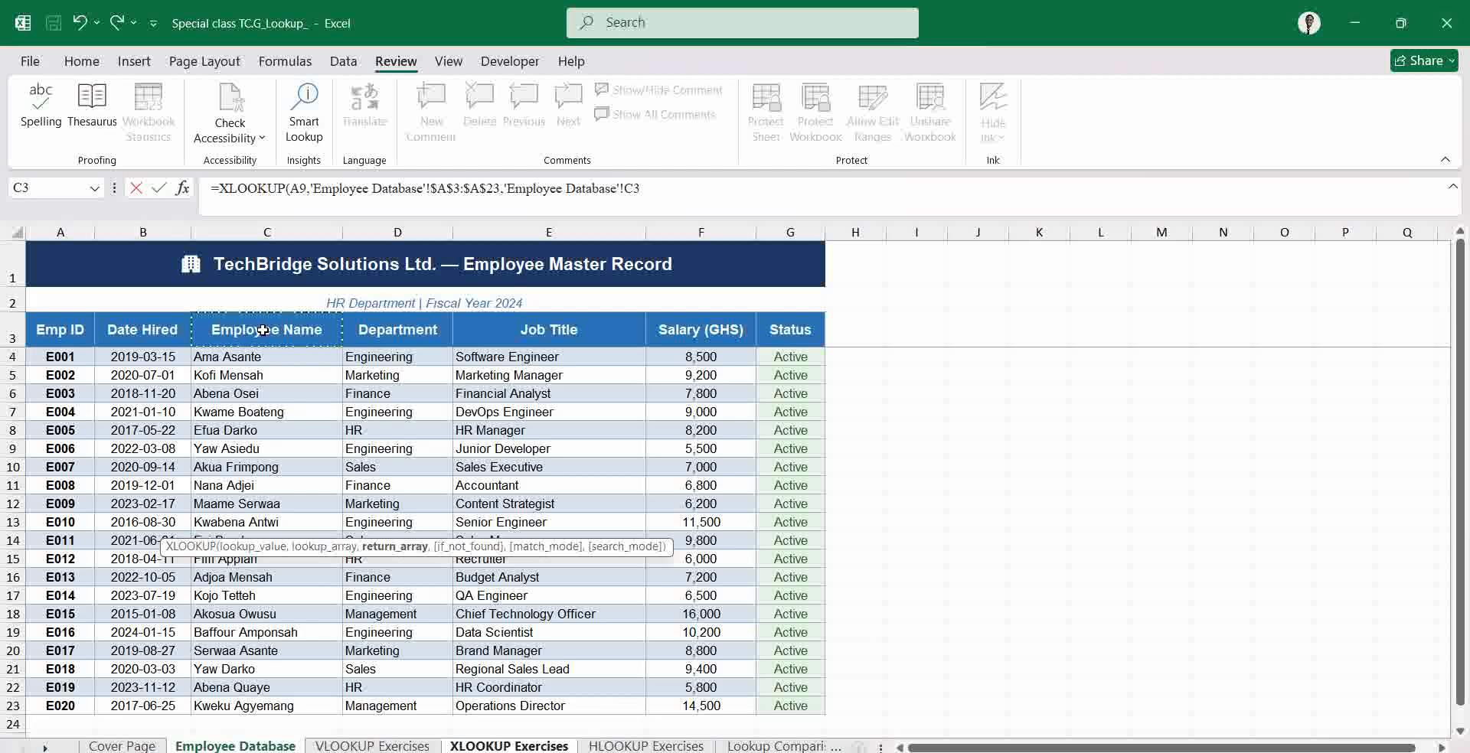
key(ctrl+shift+Down)
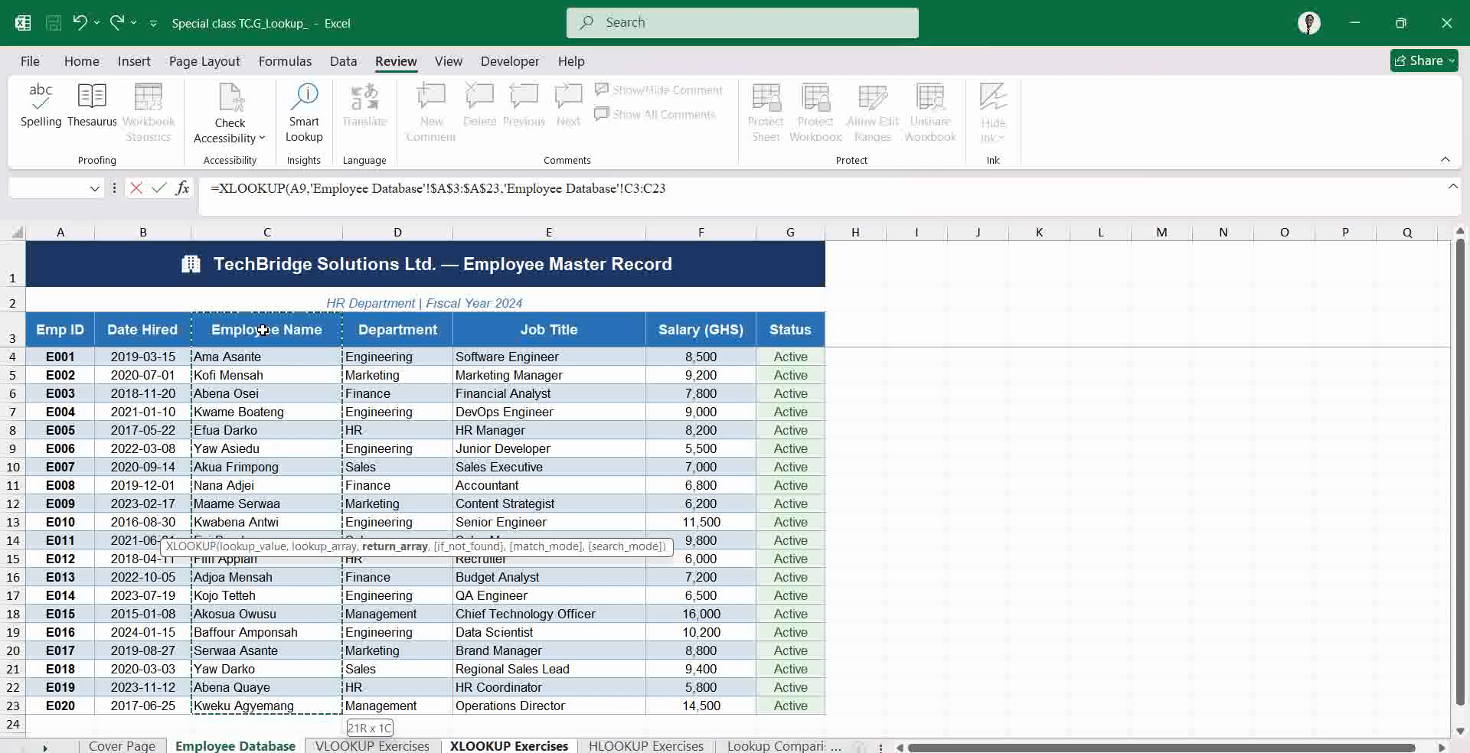
key(F4)
text(,)
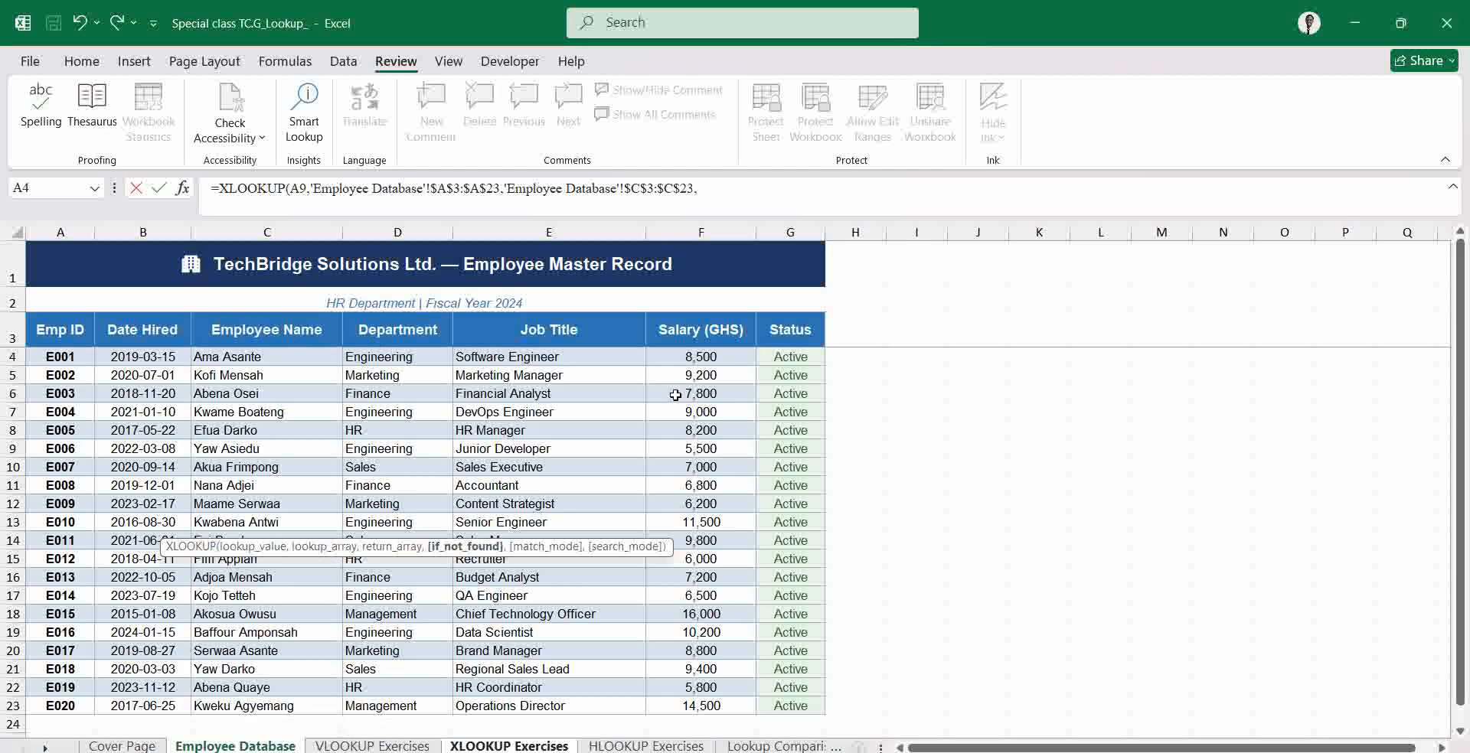
click(716, 186)
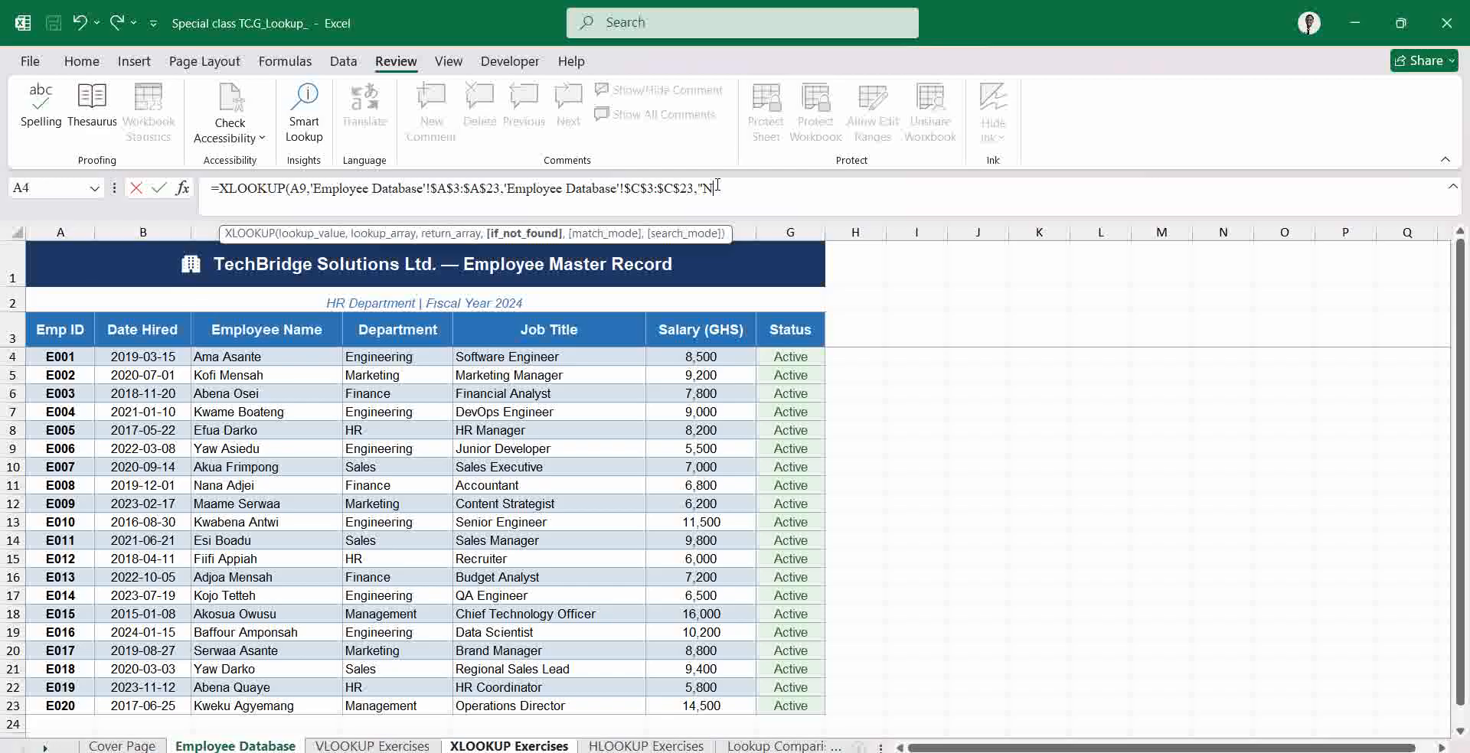
text("NOT HERE)
key(Return)
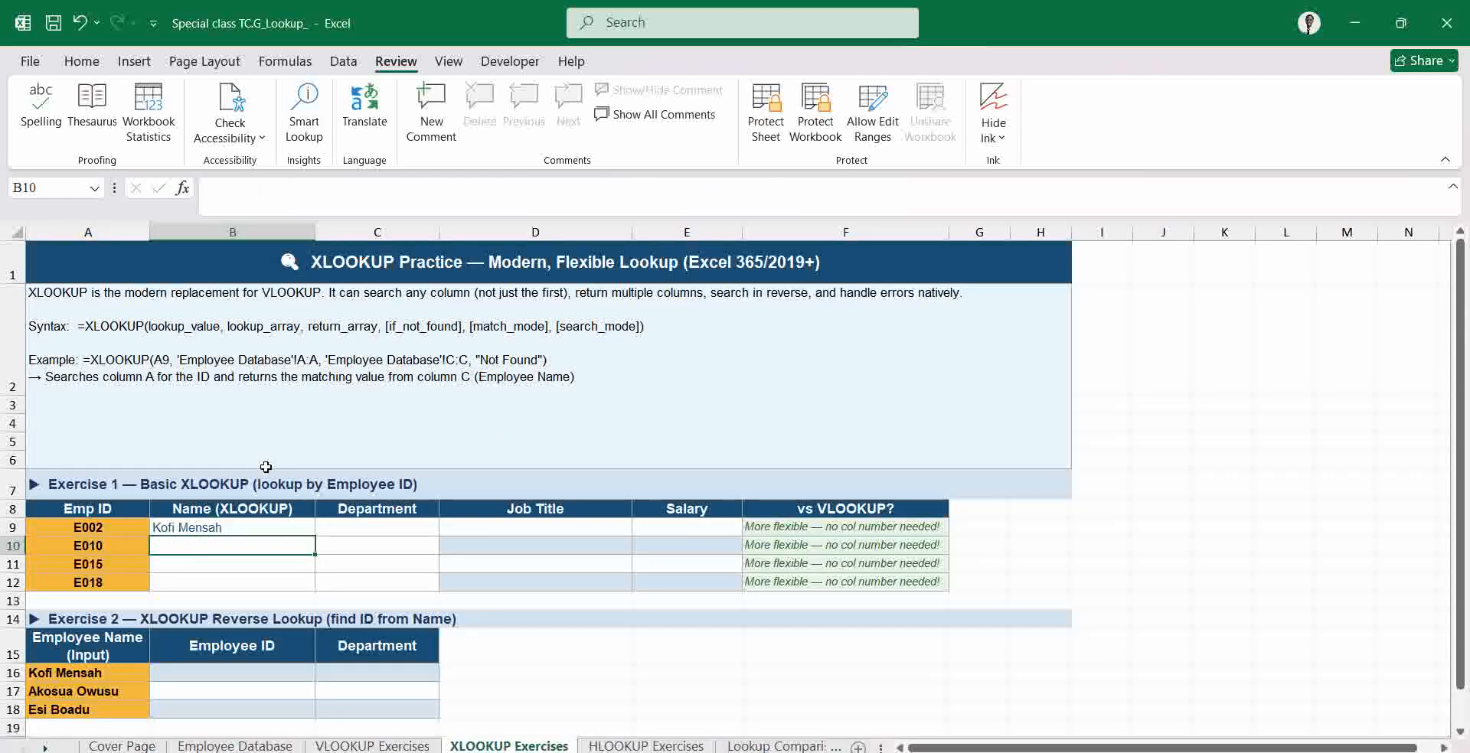
- Change the Emp ID in A10 to E030
click(113, 551)
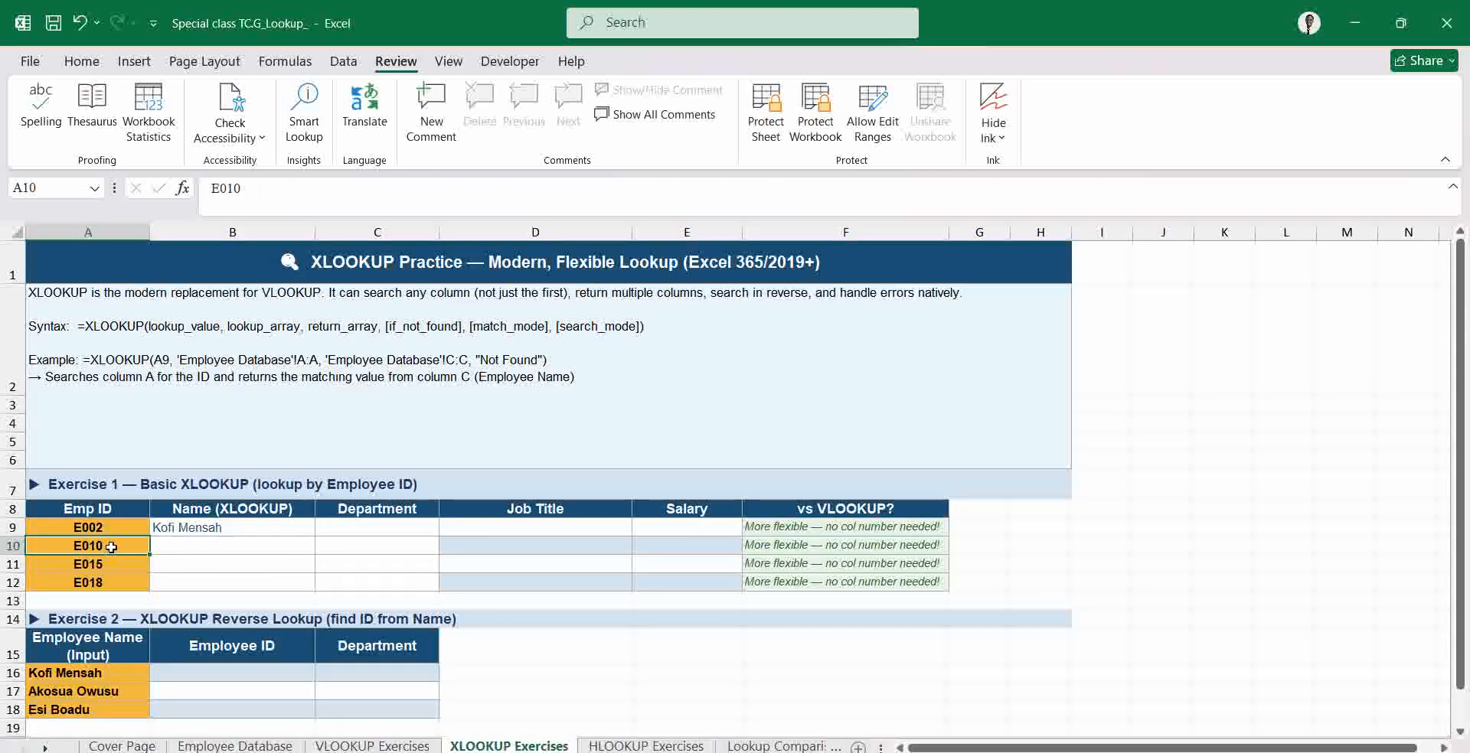
double_click(111, 546)
key(BackSpace)
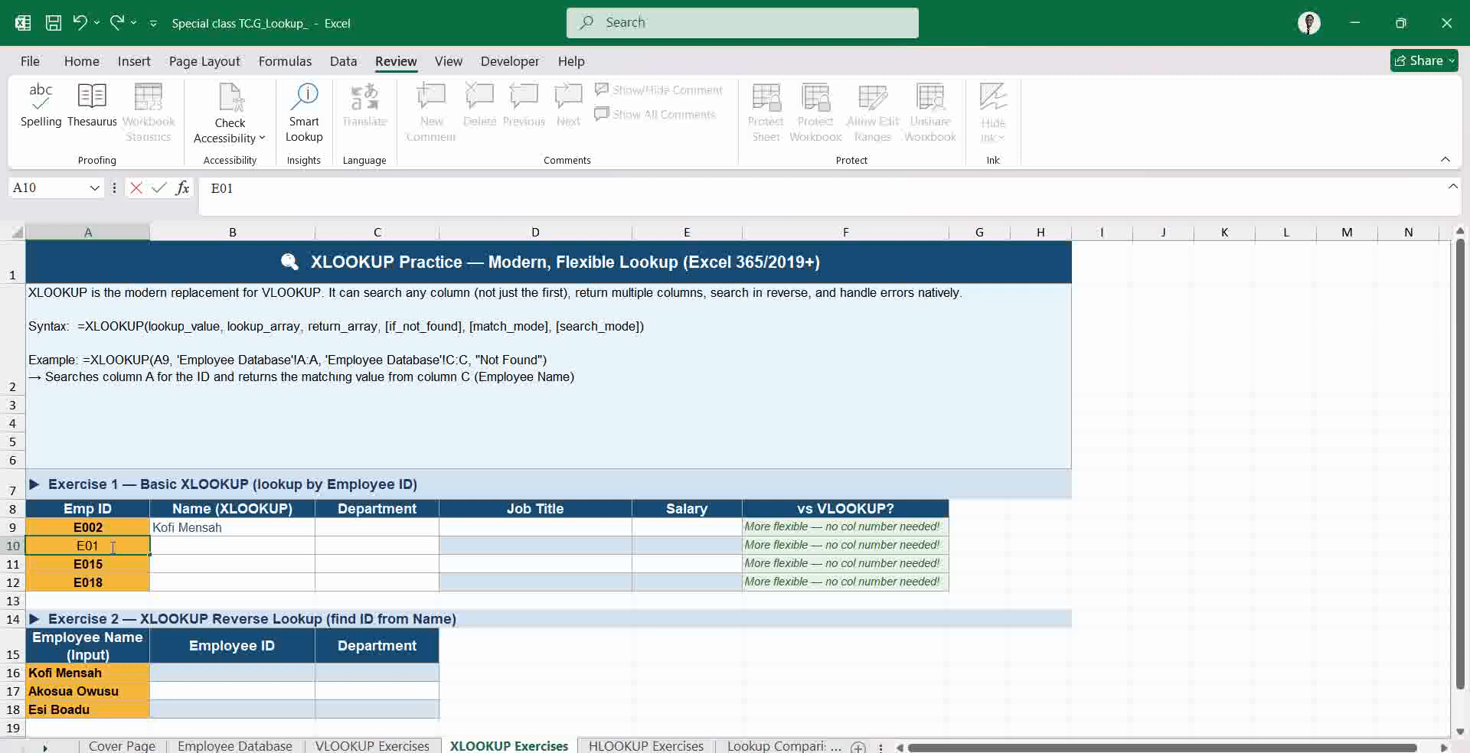
text(30)
key(Return)
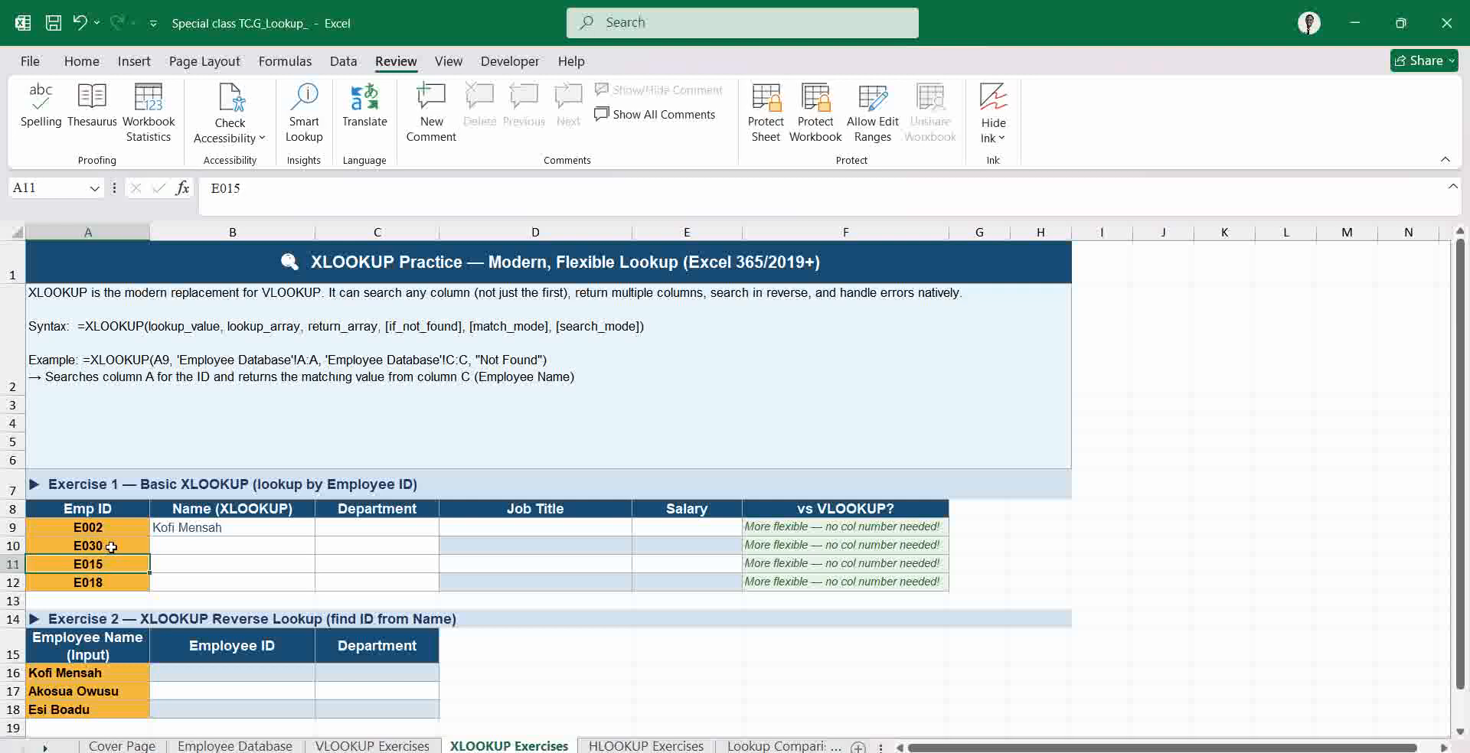
- Fill the Name XLOOKUP formula from B9 down to B12
click(239, 527)
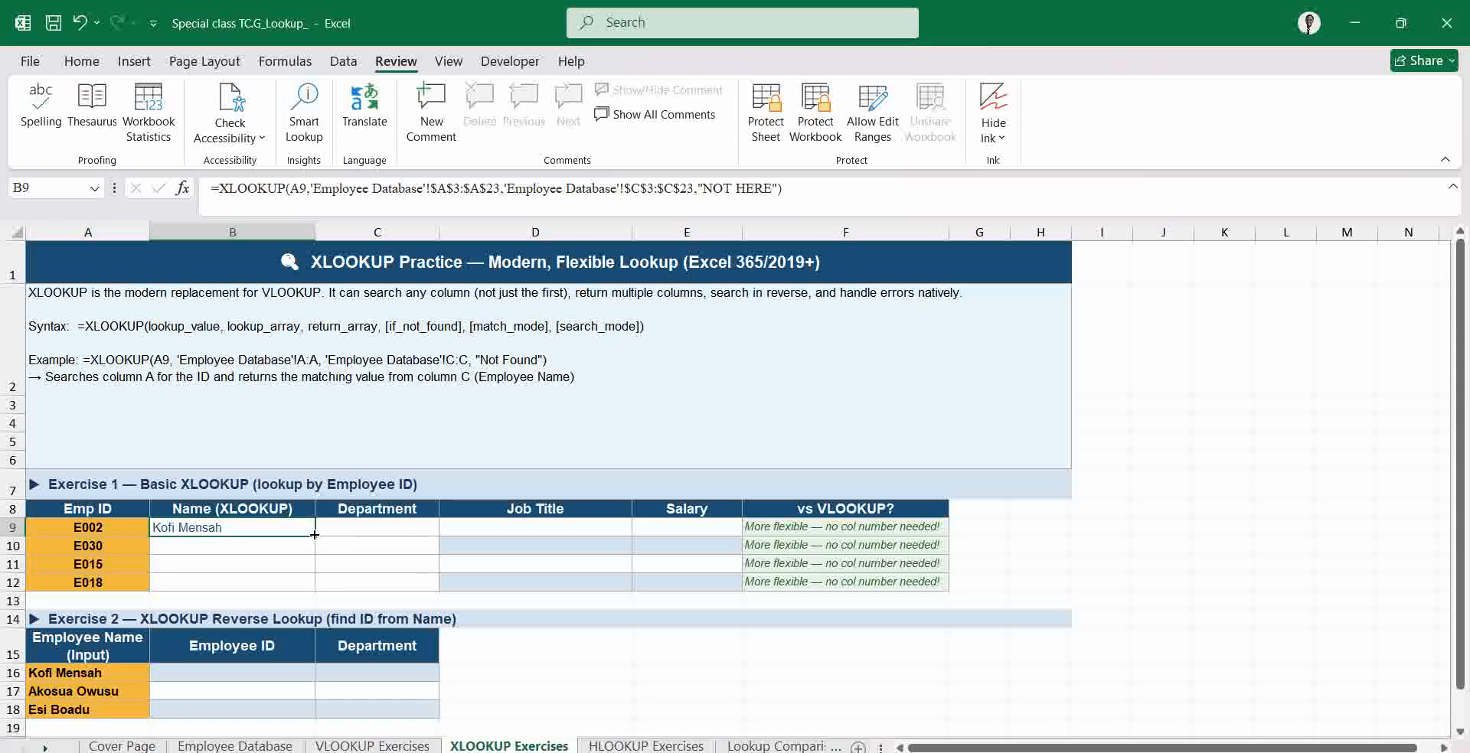
mouse_move(317, 566)
mouse_down()
mouse_move(317, 604)
mouse_move(317, 585)
mouse_up()
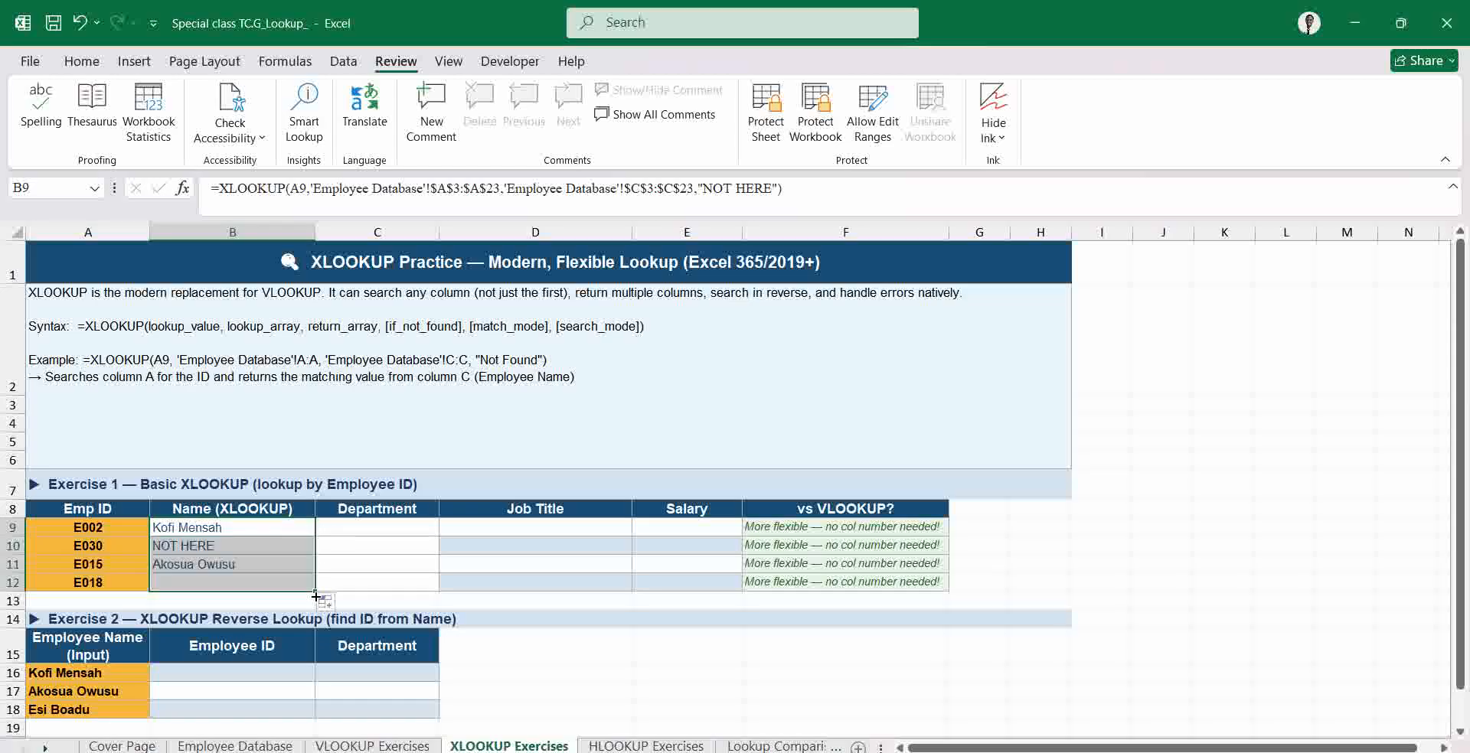
click(358, 558)
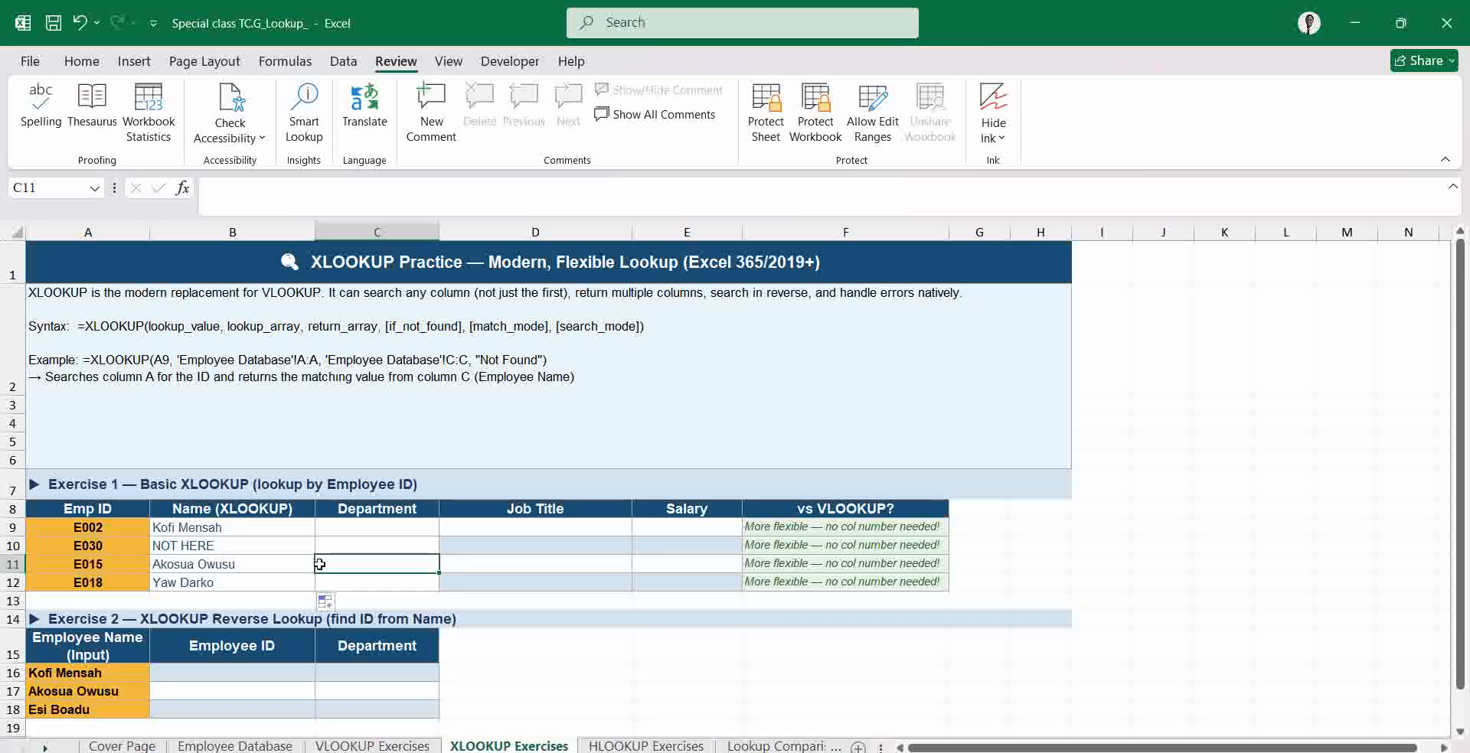
- Copy the B9 XLOOKUP formula across to C9 and change its lookup value to A9
click(244, 530)
drag(312, 534, 433, 529)
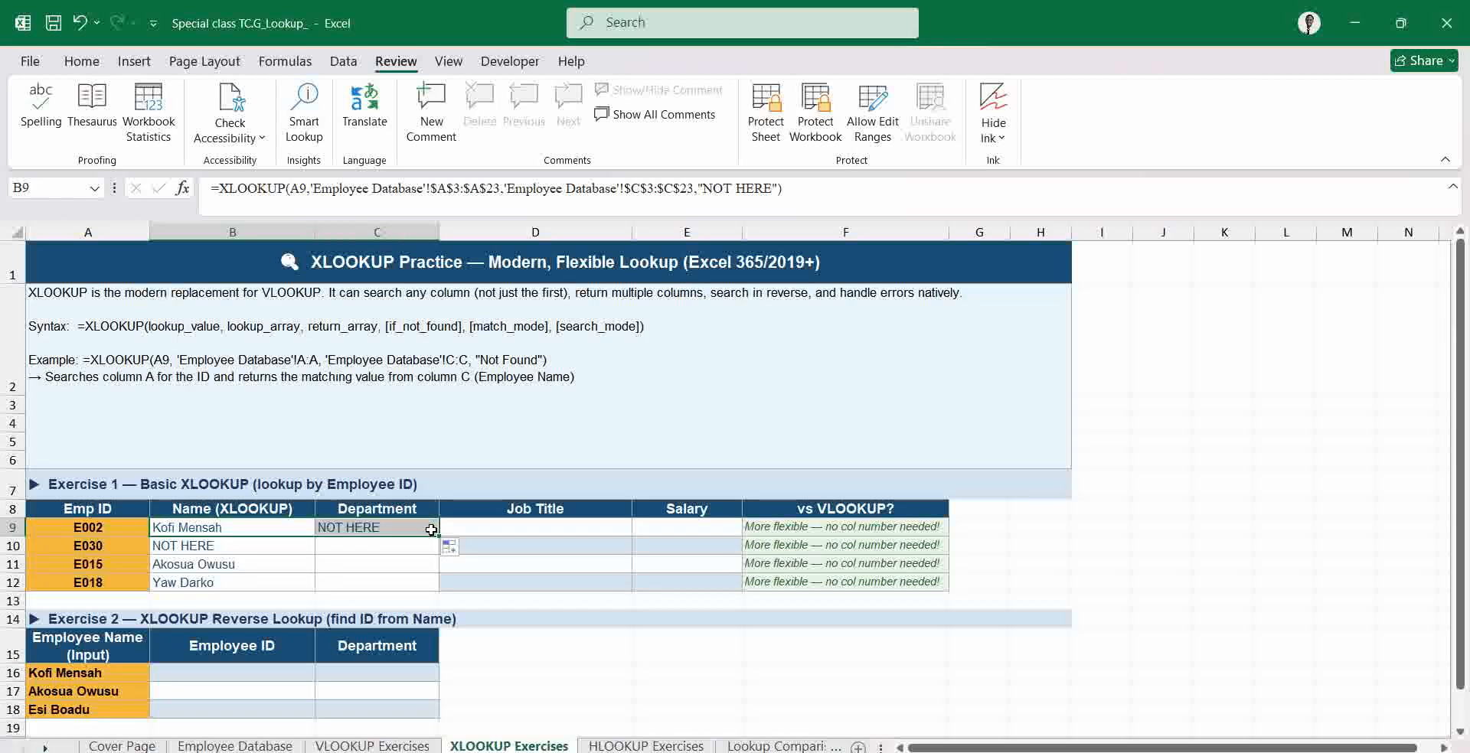
click(431, 529)
double_click(376, 527)
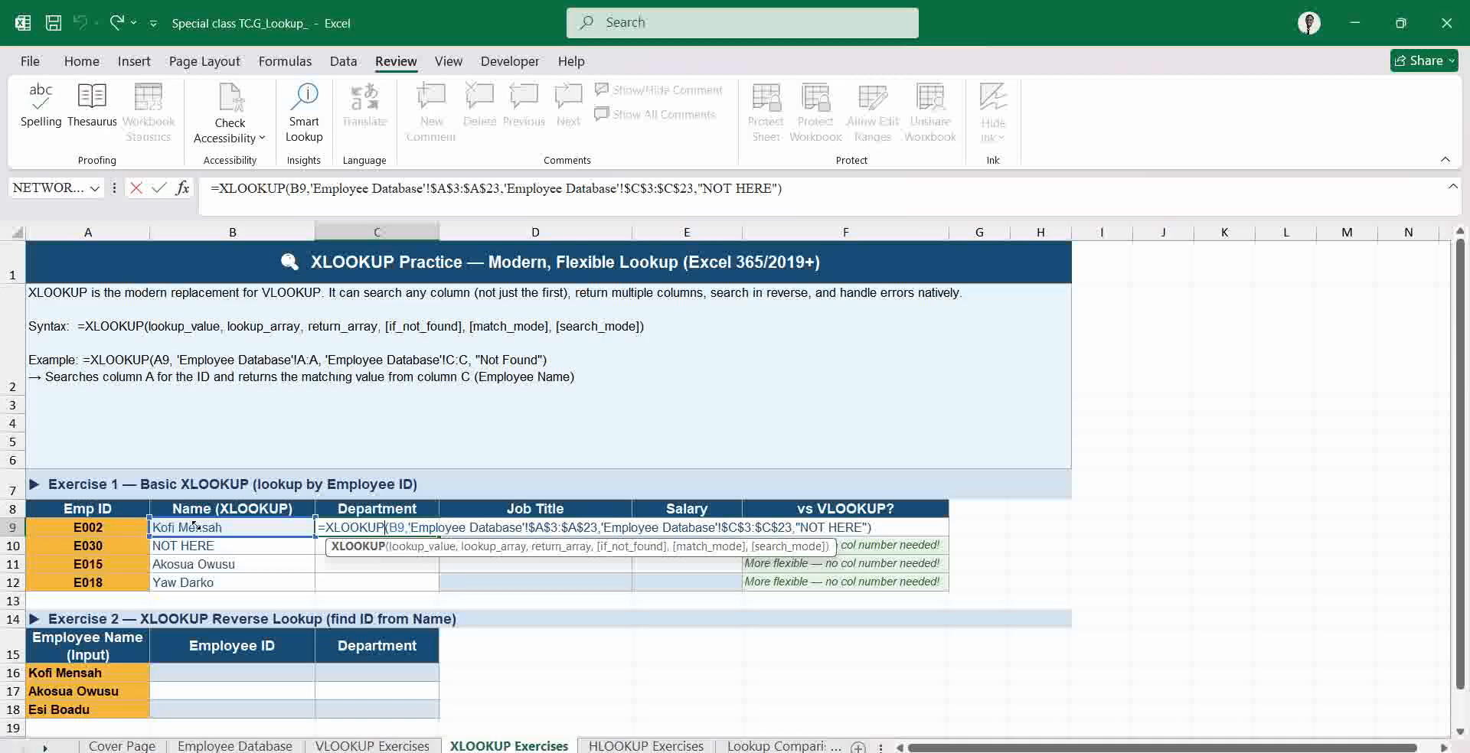
drag(193, 522, 139, 534)
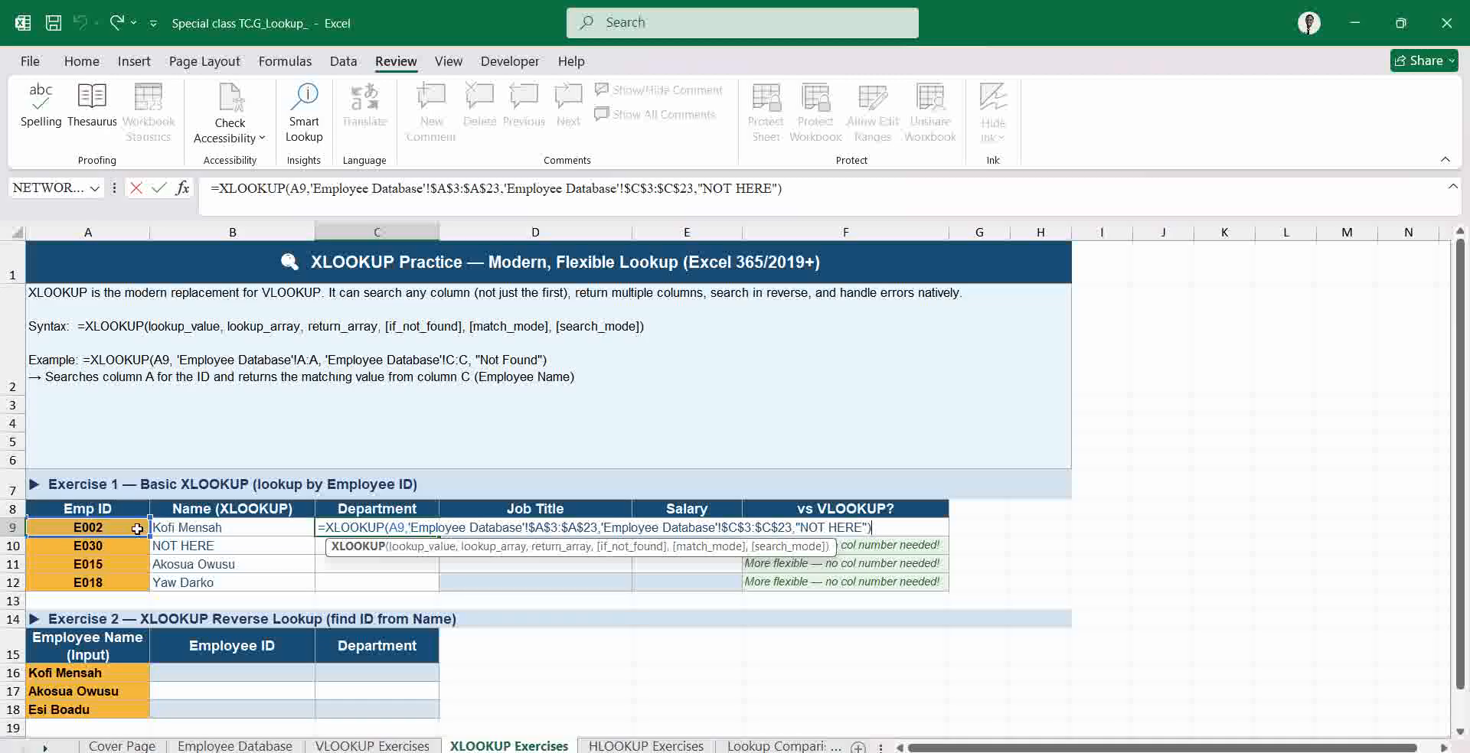
- Change the return array of the C9 formula to the Department range $D$3:$D$23
click(737, 528)
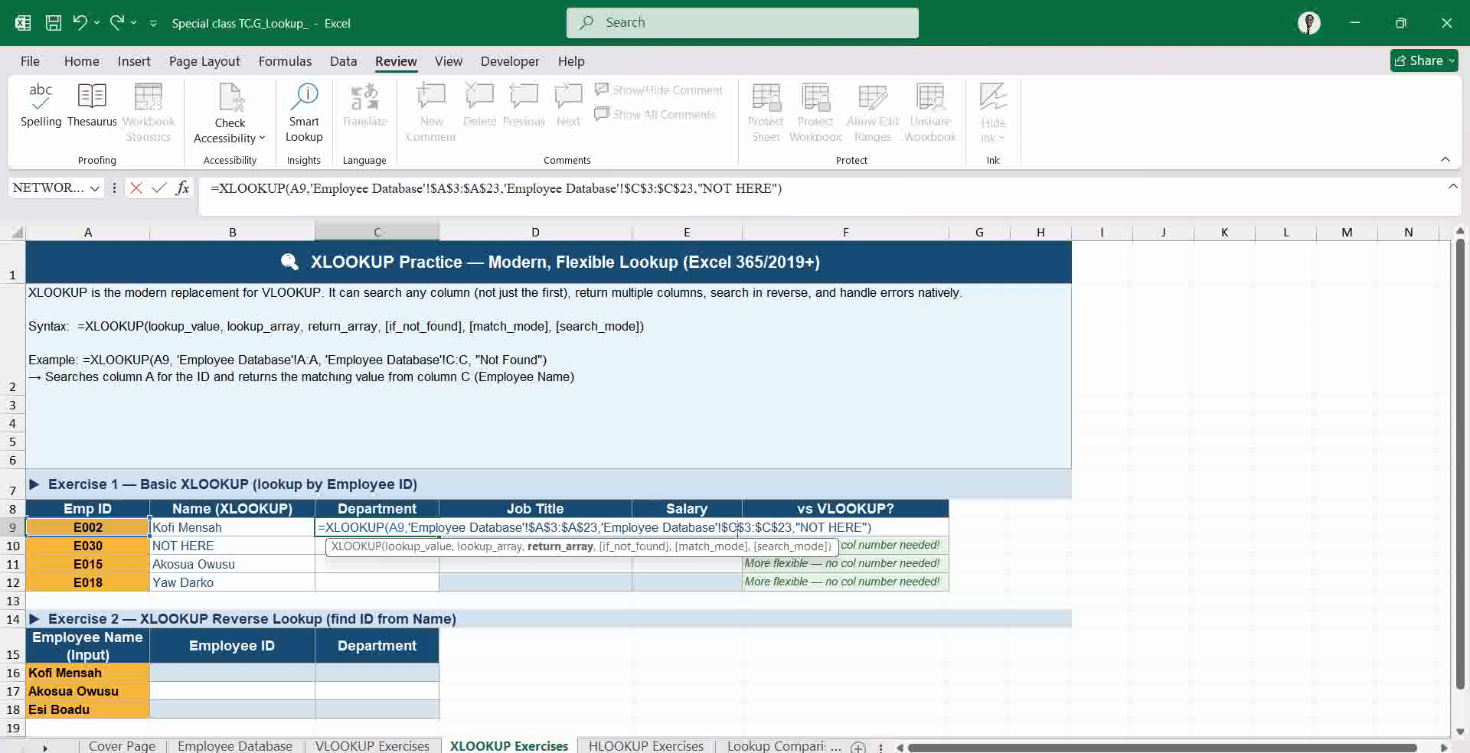
key(BackSpace)
text(d)
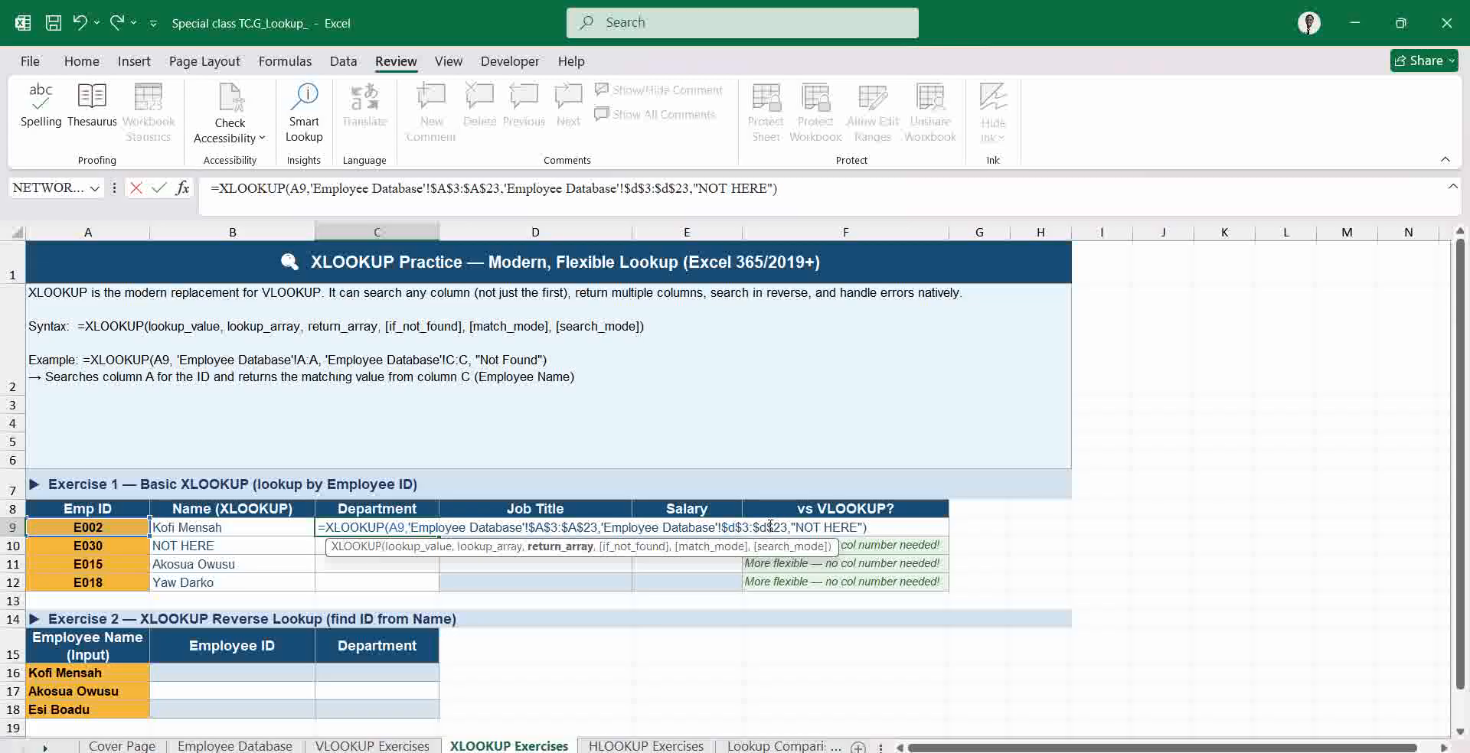
key(Return)
- Fill the Department XLOOKUP formula from C9 down to C12
click(401, 531)
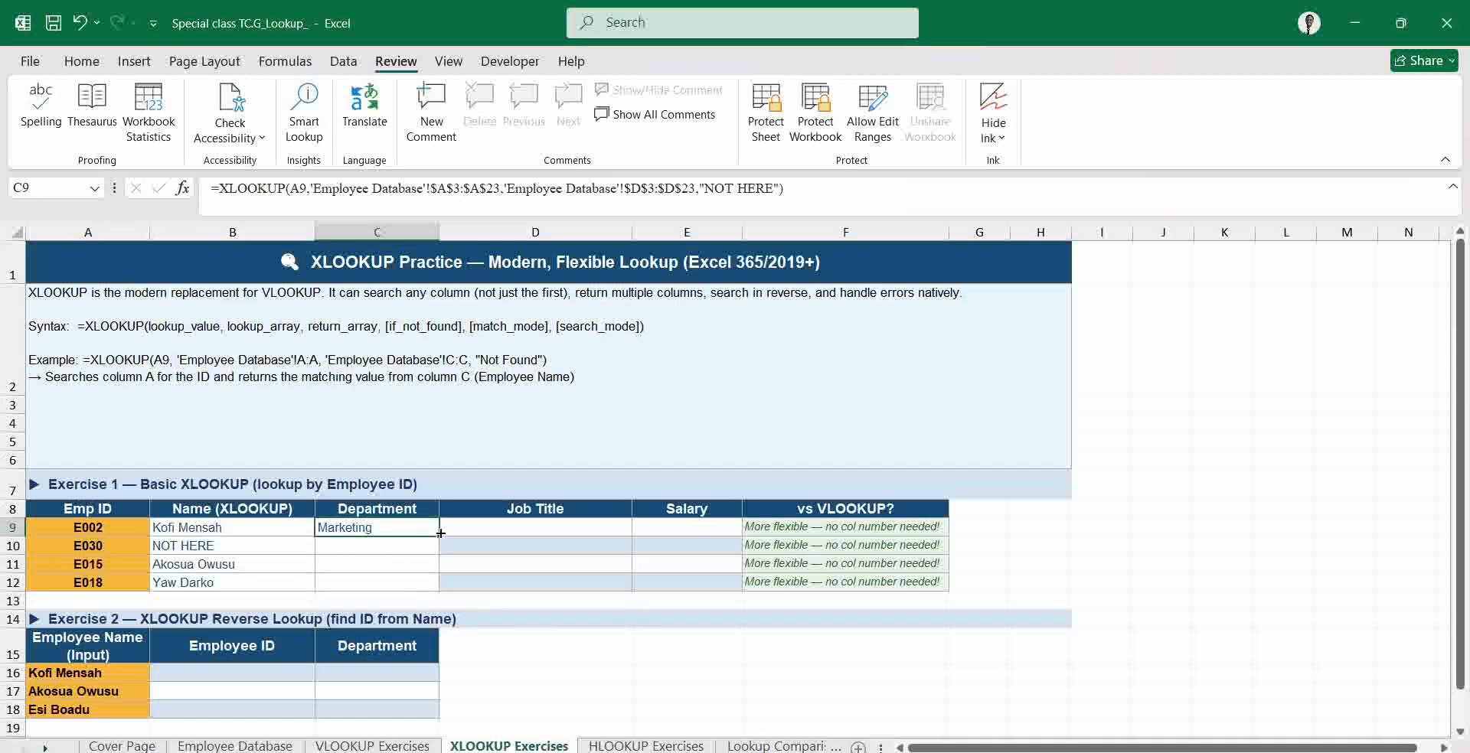
drag(438, 536, 441, 589)
mouse_move(526, 512)
mouse_down()
mouse_move(517, 521)
mouse_move(538, 514)
mouse_up()
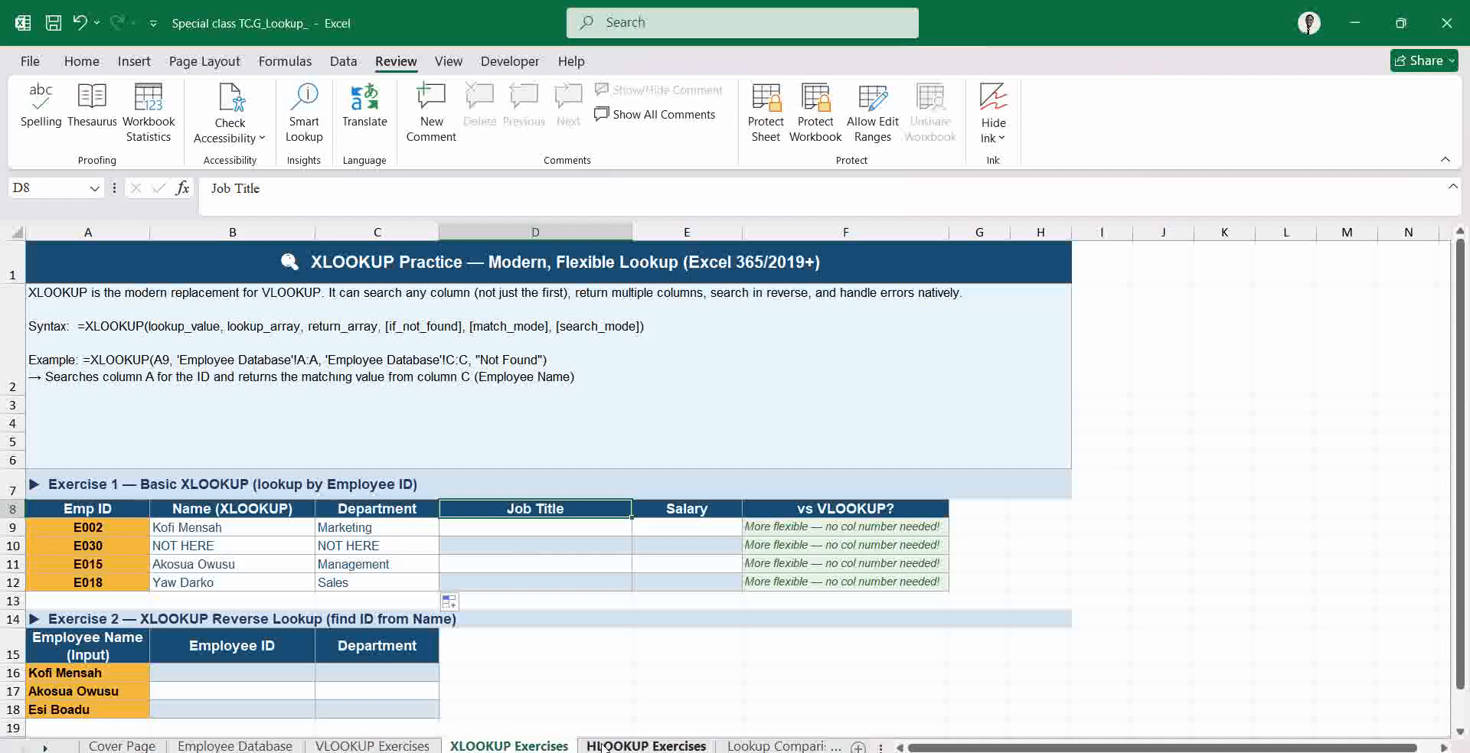
- On the HLOOKUP Exercises sheet, start an HLOOKUP formula in B16 with A16 as the lookup value
click(645, 746)
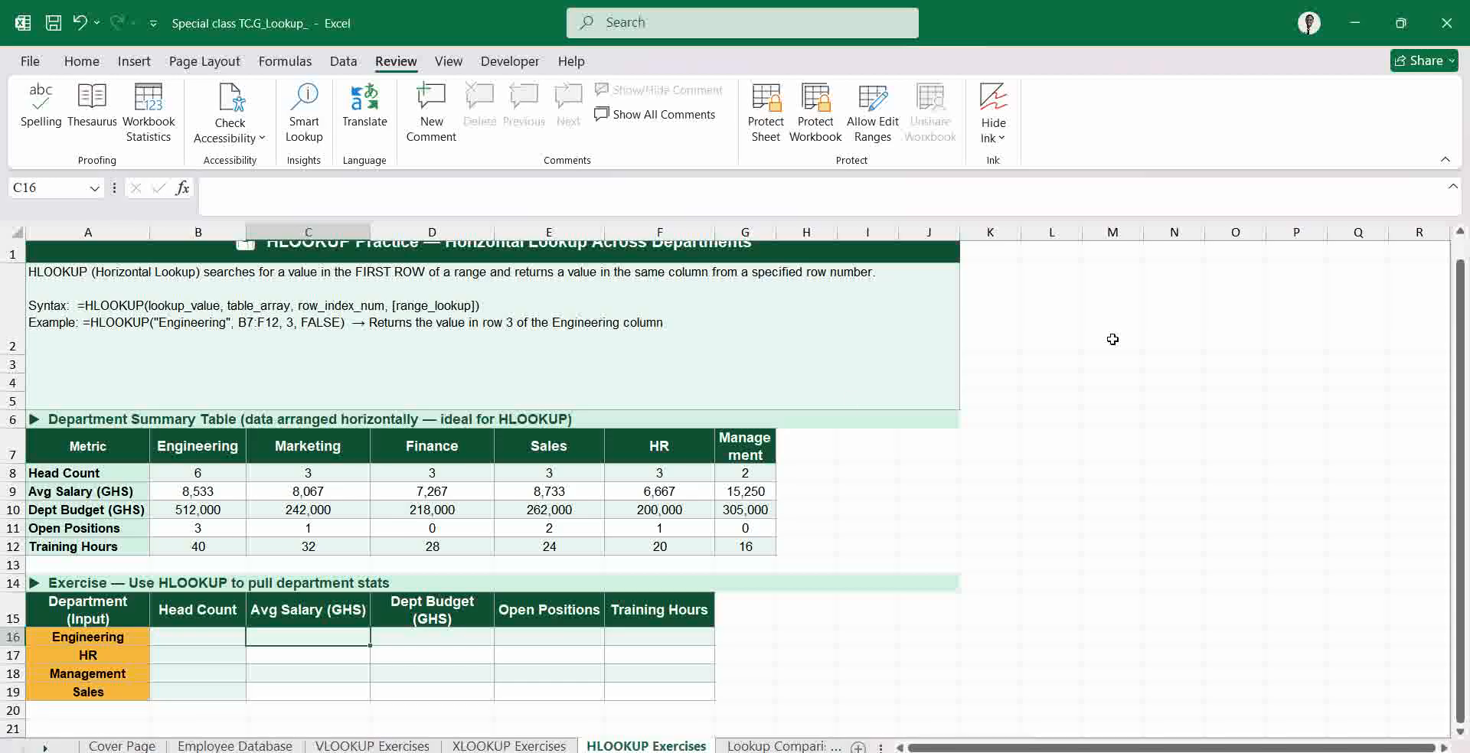
drag(1459, 268, 1458, 247)
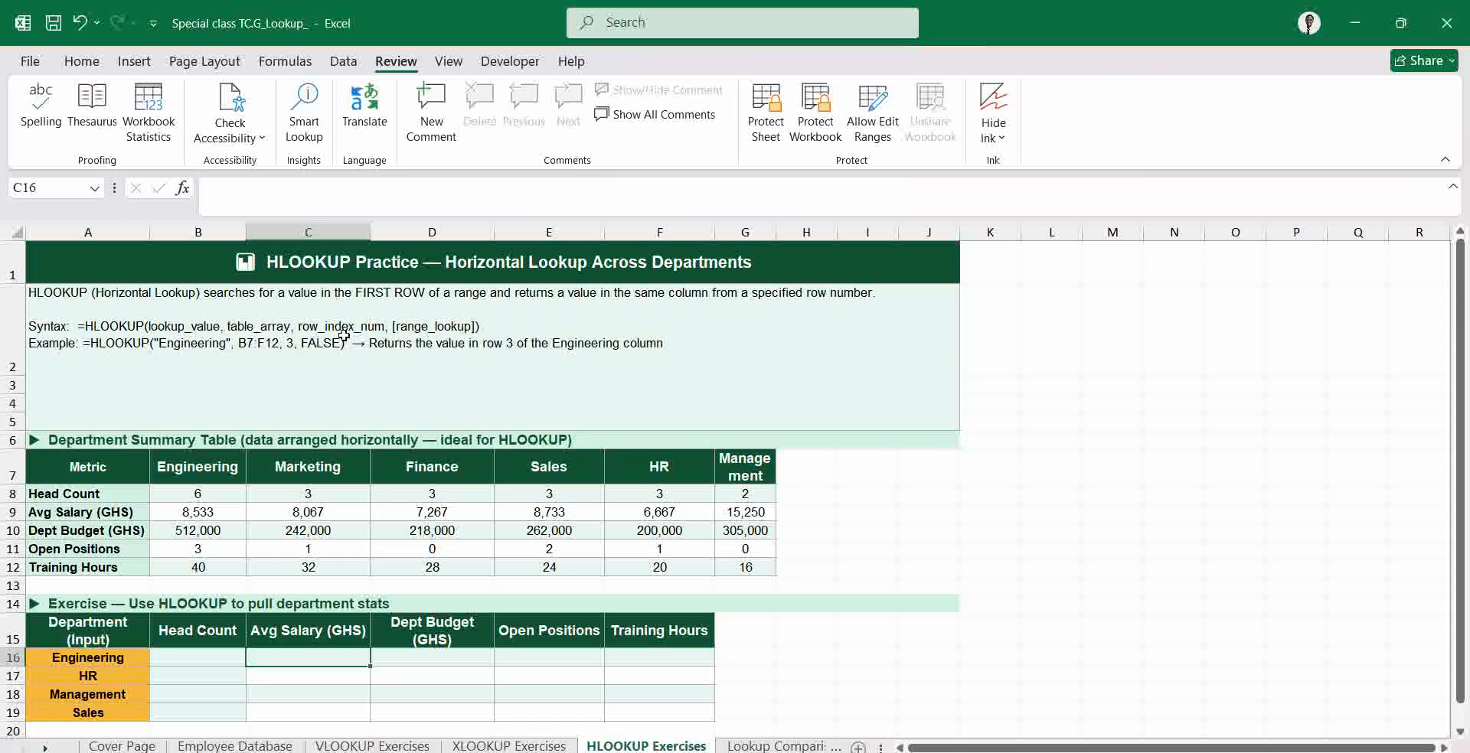
click(195, 655)
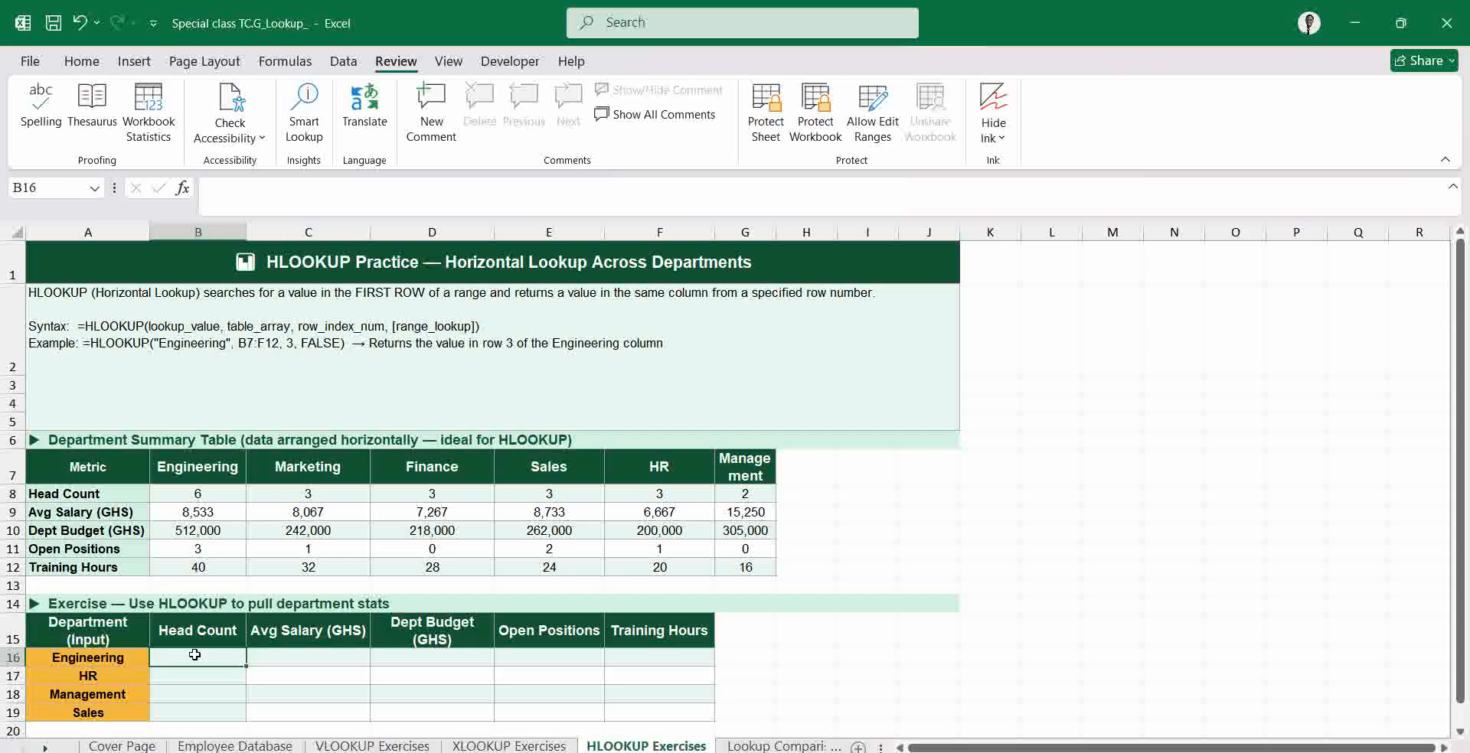
text(=)
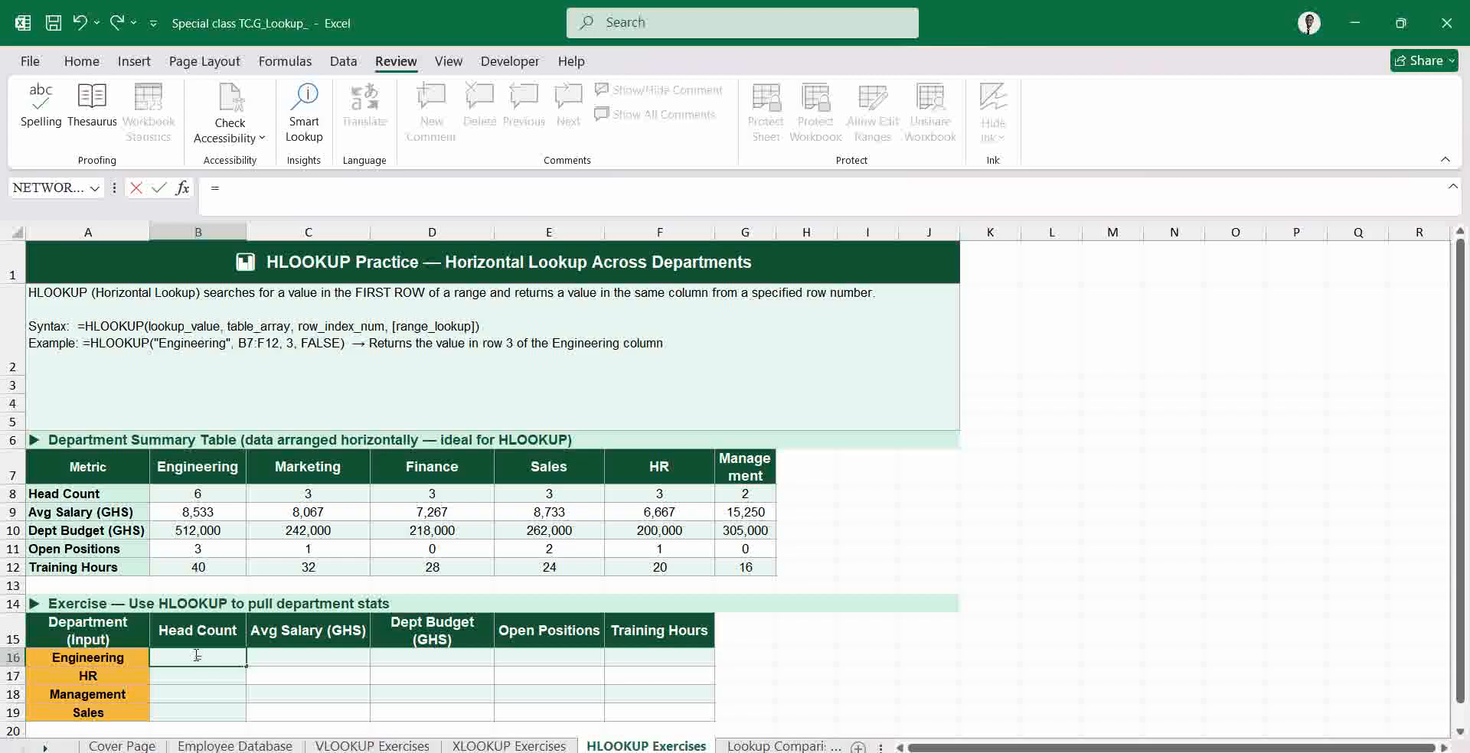
text(hl)
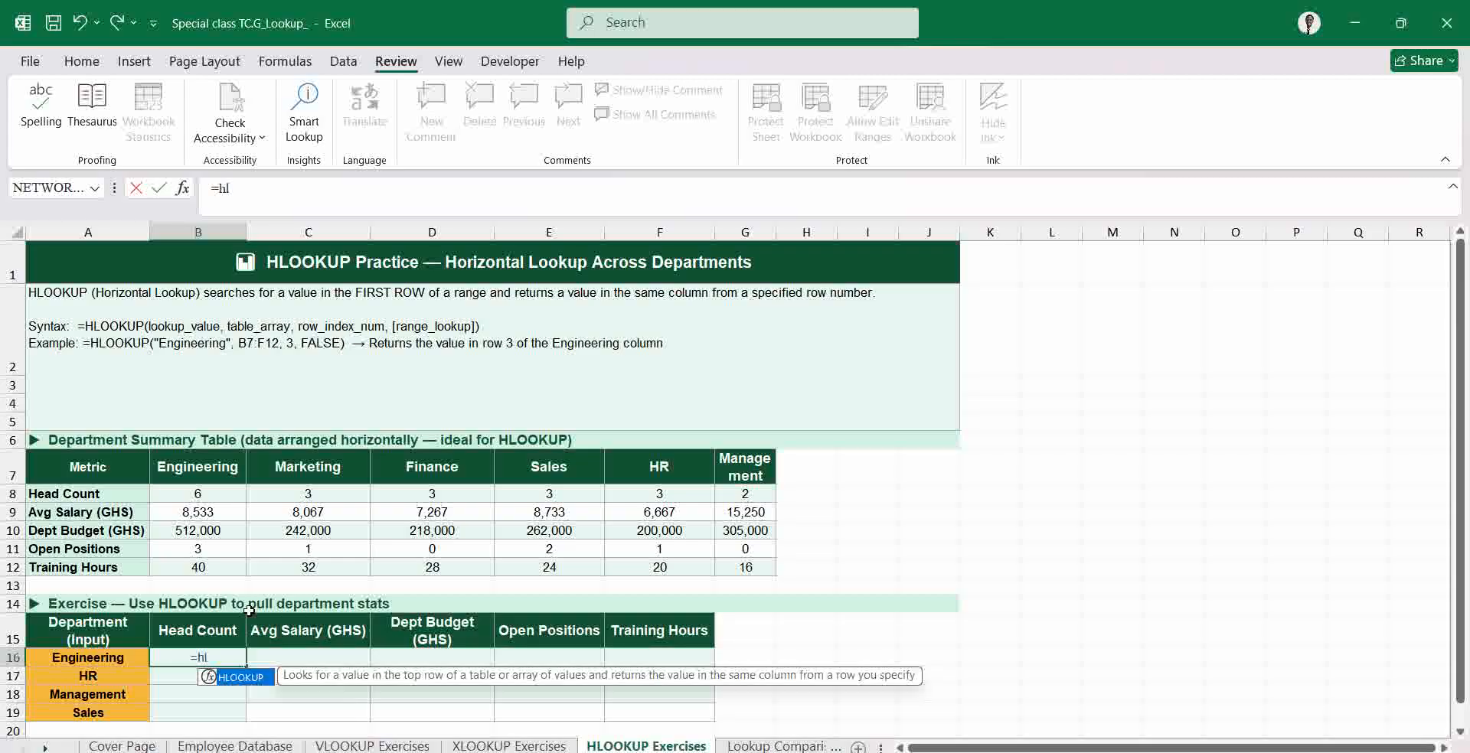
key(Tab)
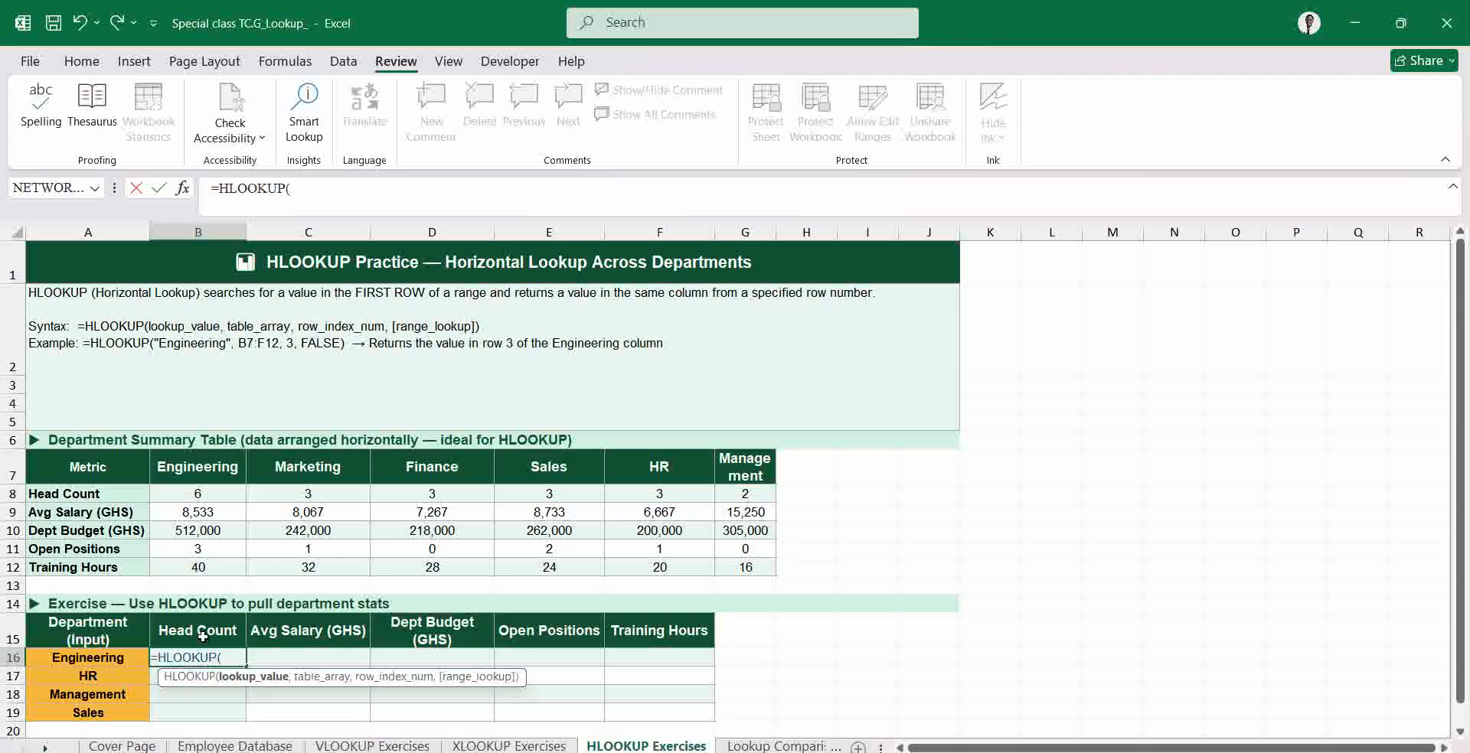
click(92, 657)
text(,)
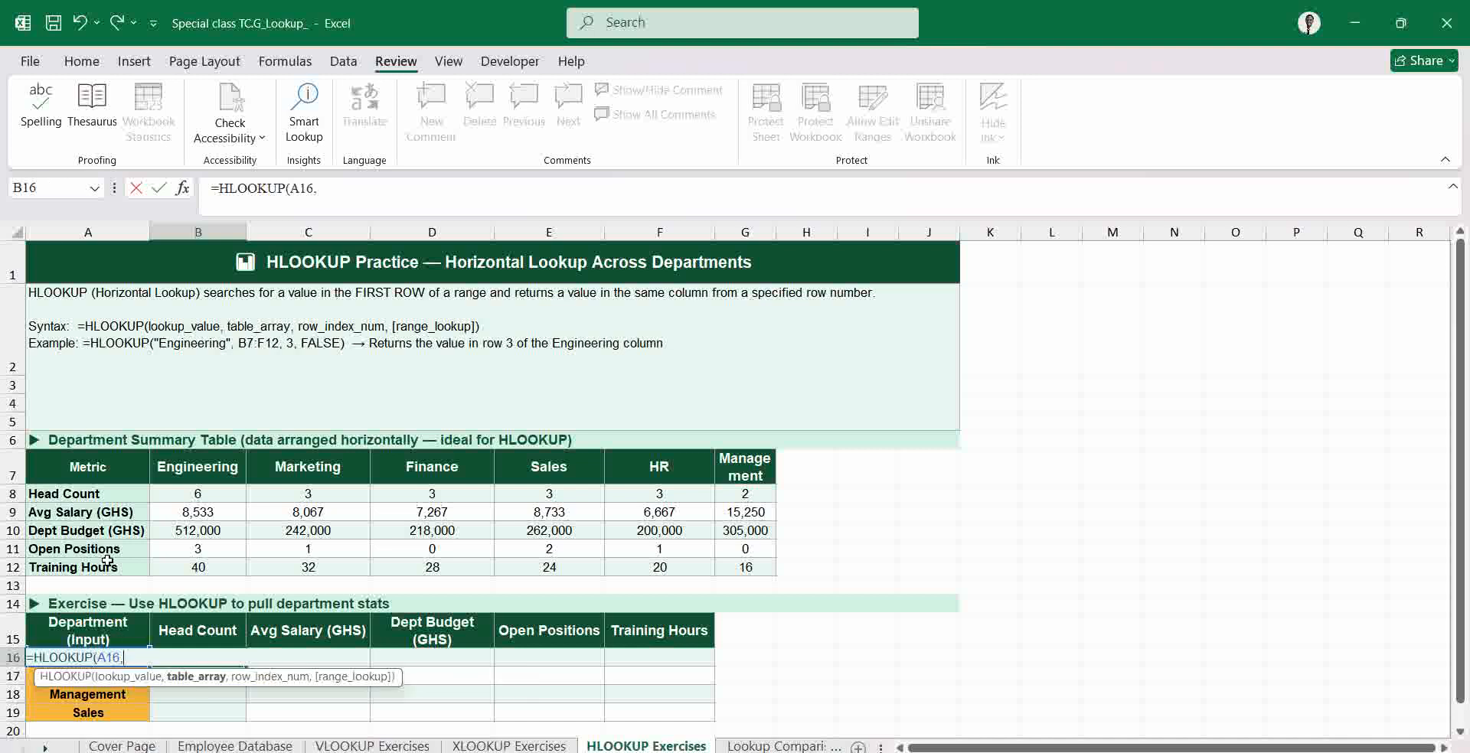
- Set the HLOOKUP table array to the whole Department Summary Table as A7:$G$12
click(83, 489)
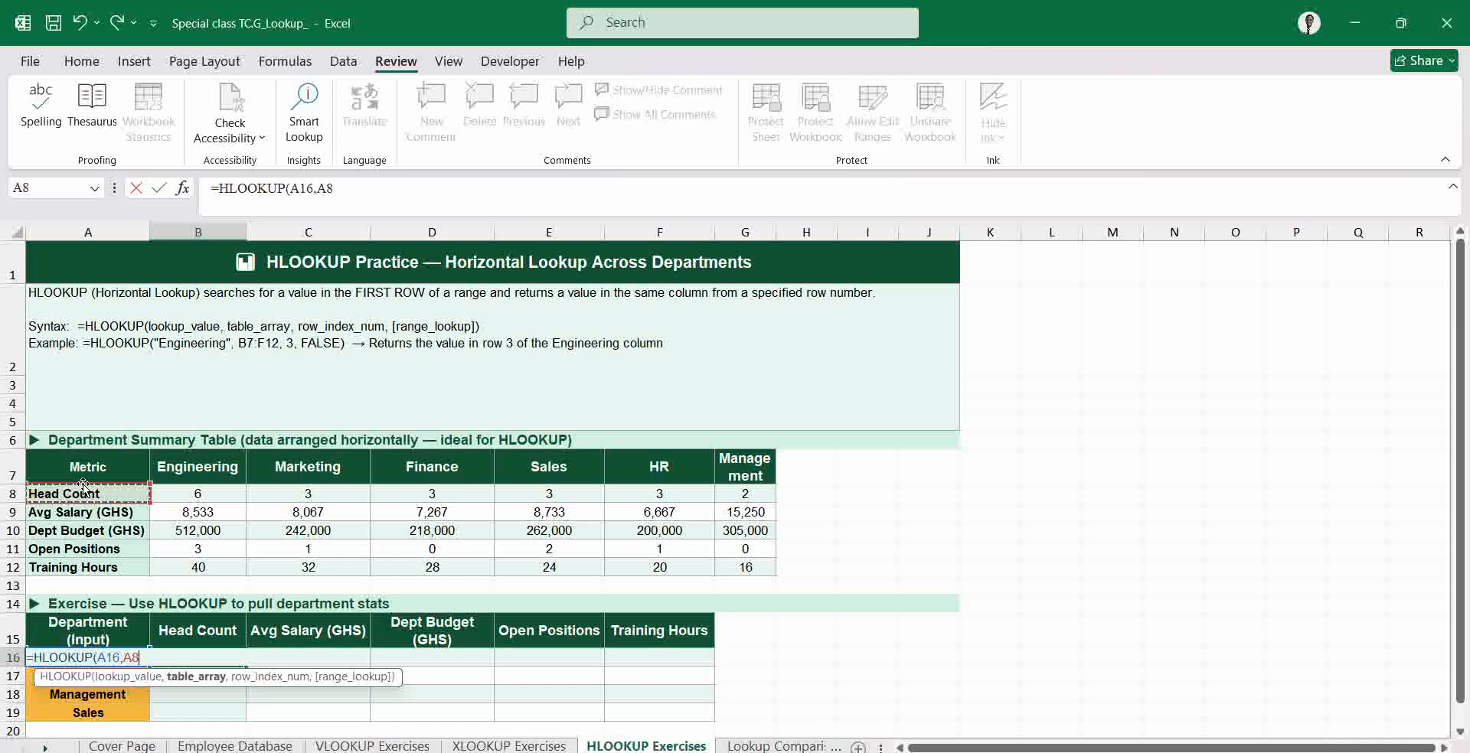
key(Return)
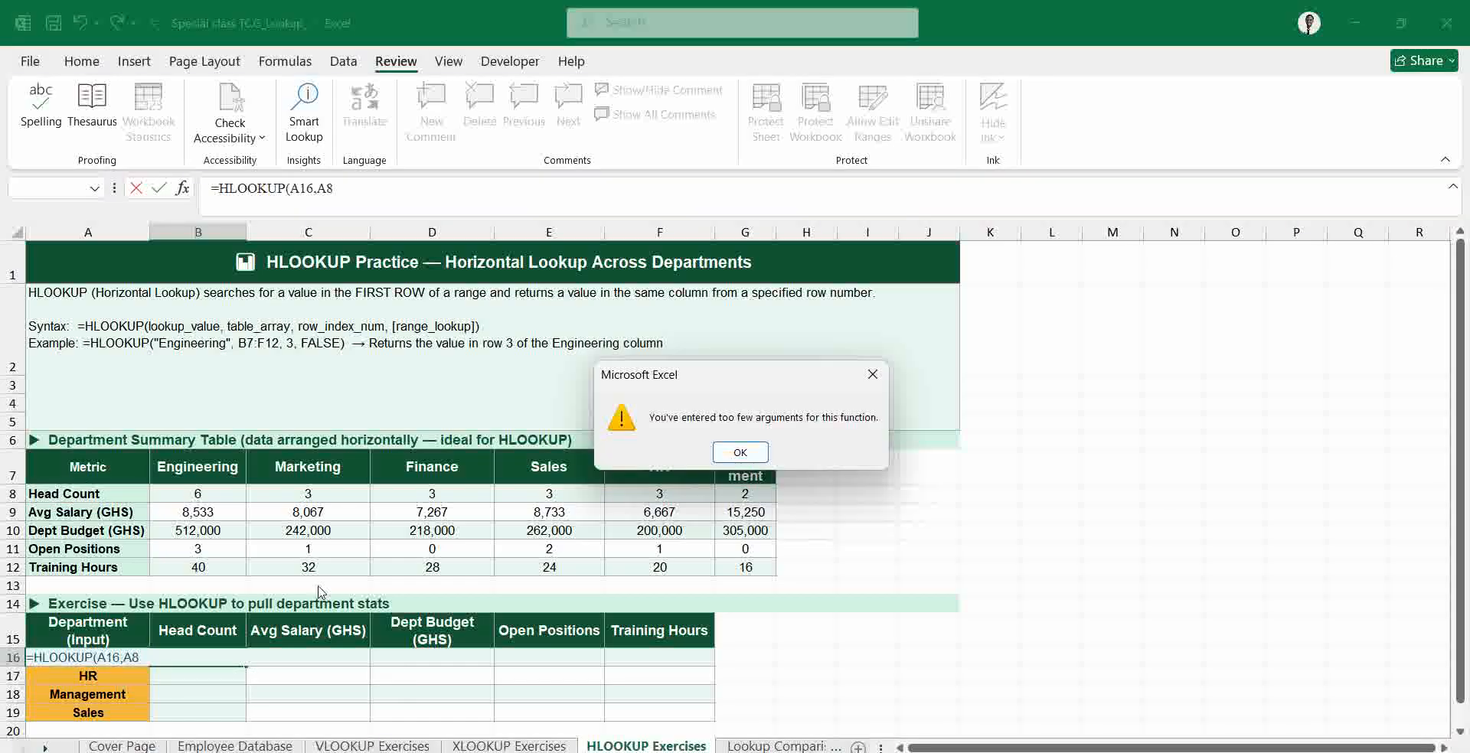
click(740, 452)
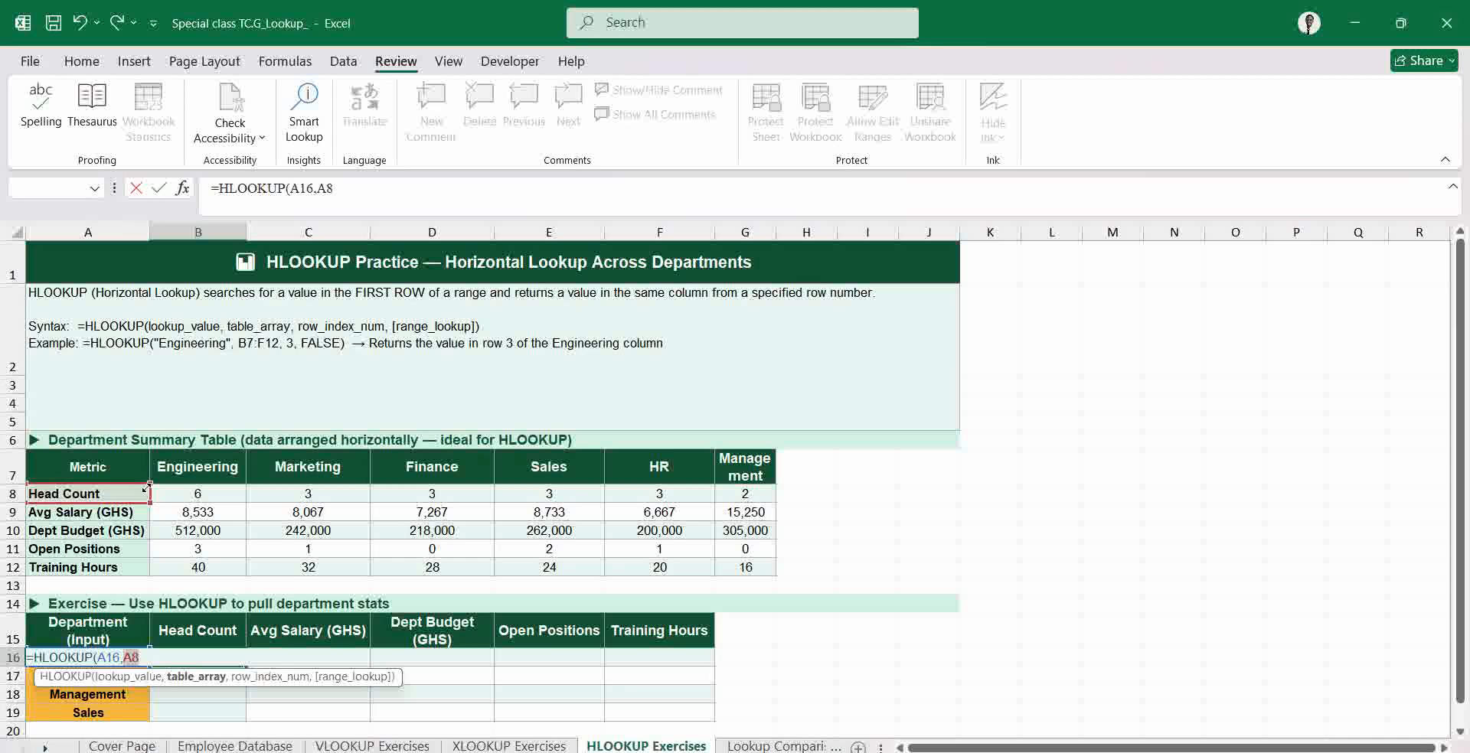
drag(146, 488, 144, 566)
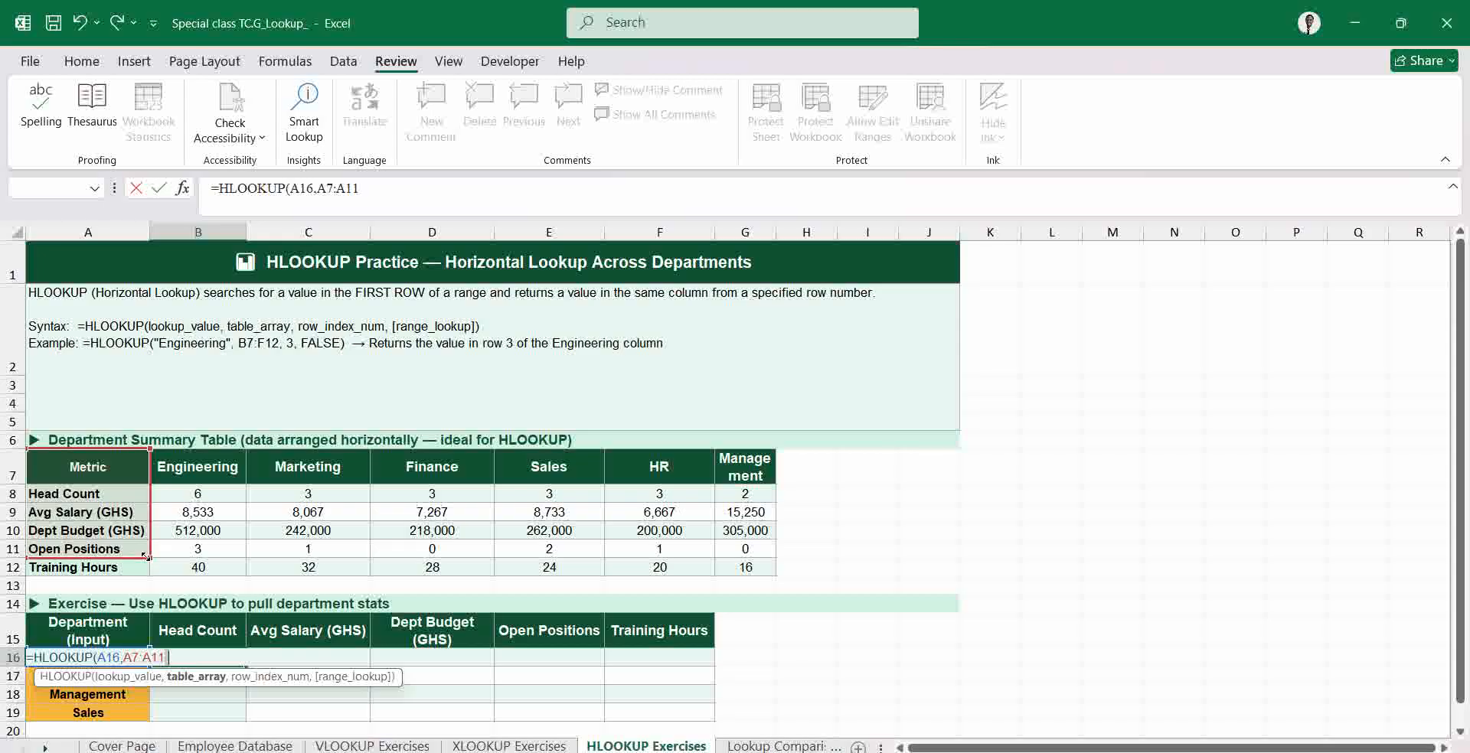
drag(146, 559, 773, 572)
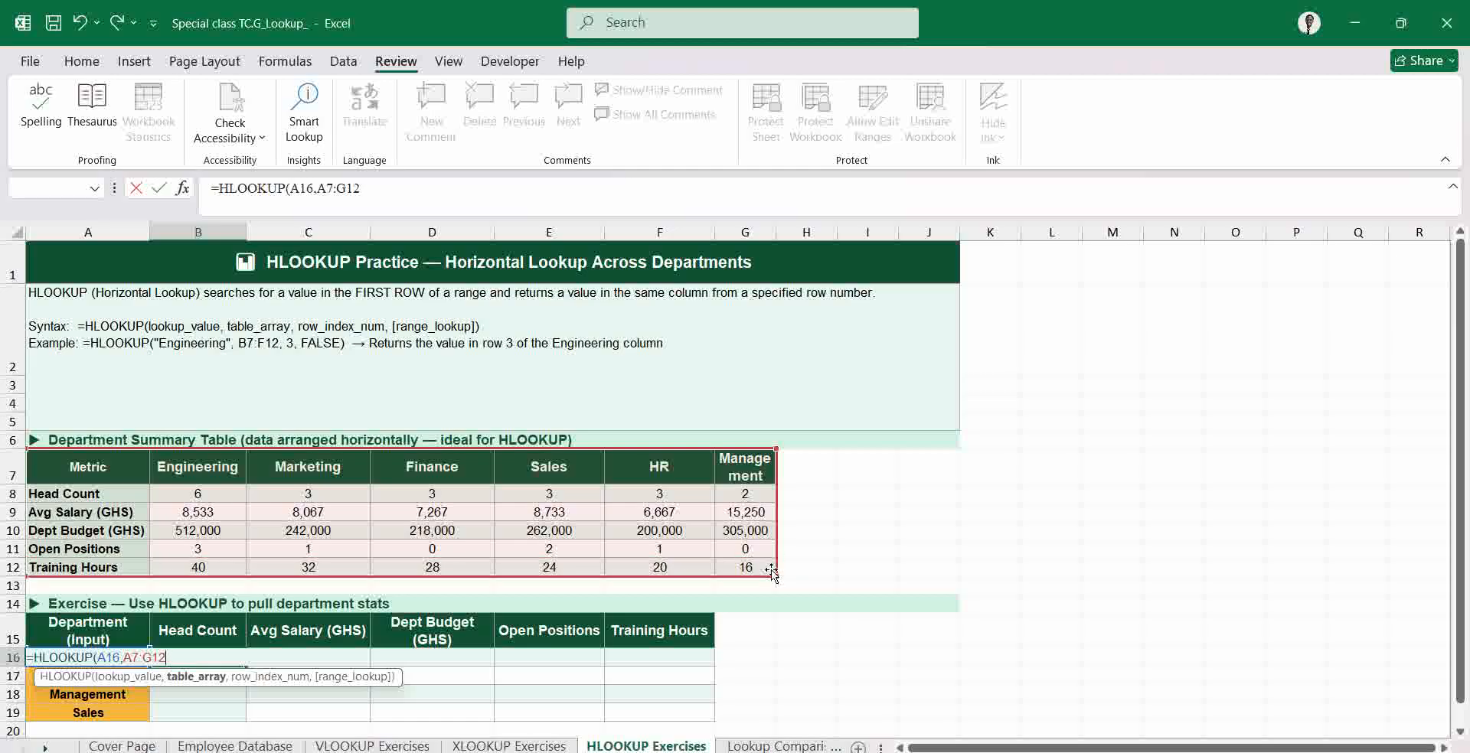
key(F4)
text(,)
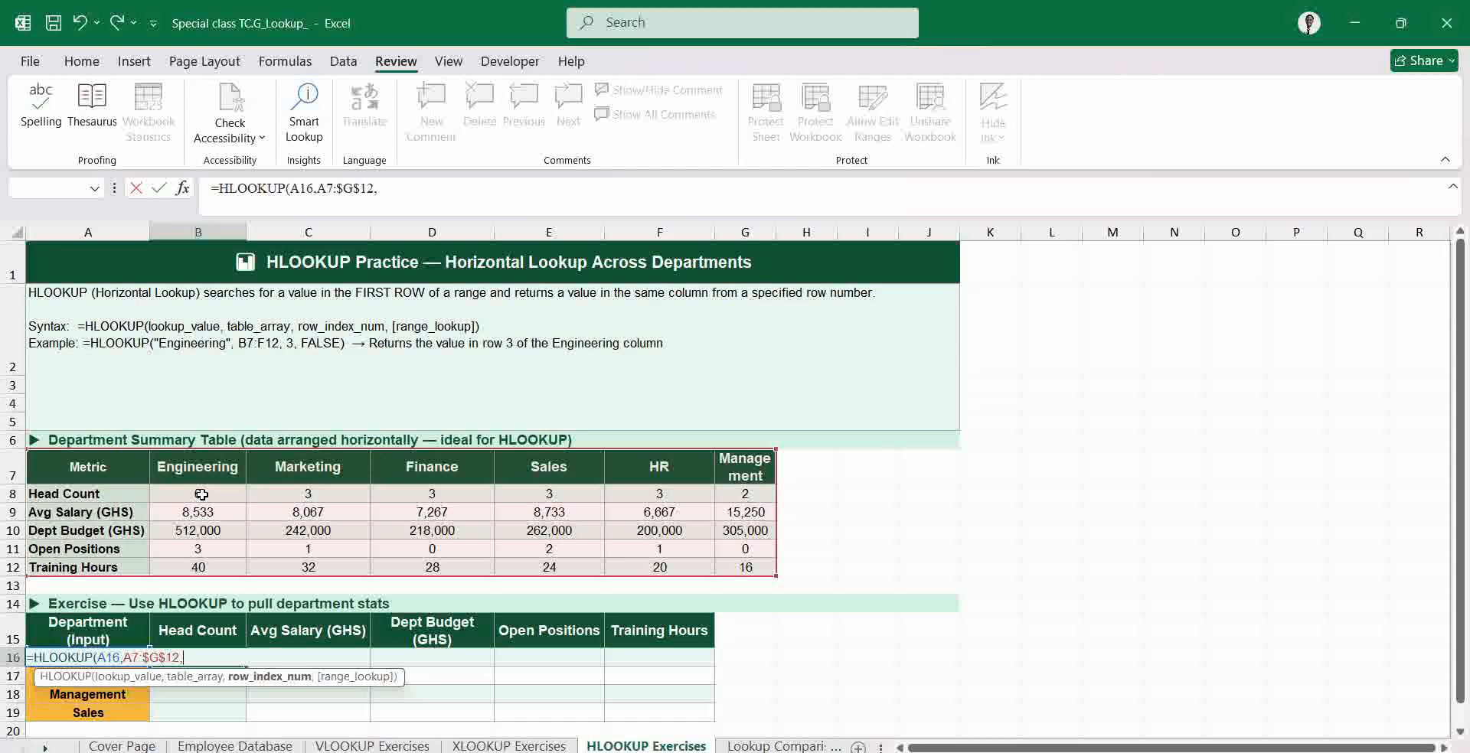
- Complete the B16 HLOOKUP with row index 2 and FALSE for an exact match, and fill it down to B19
text(,)
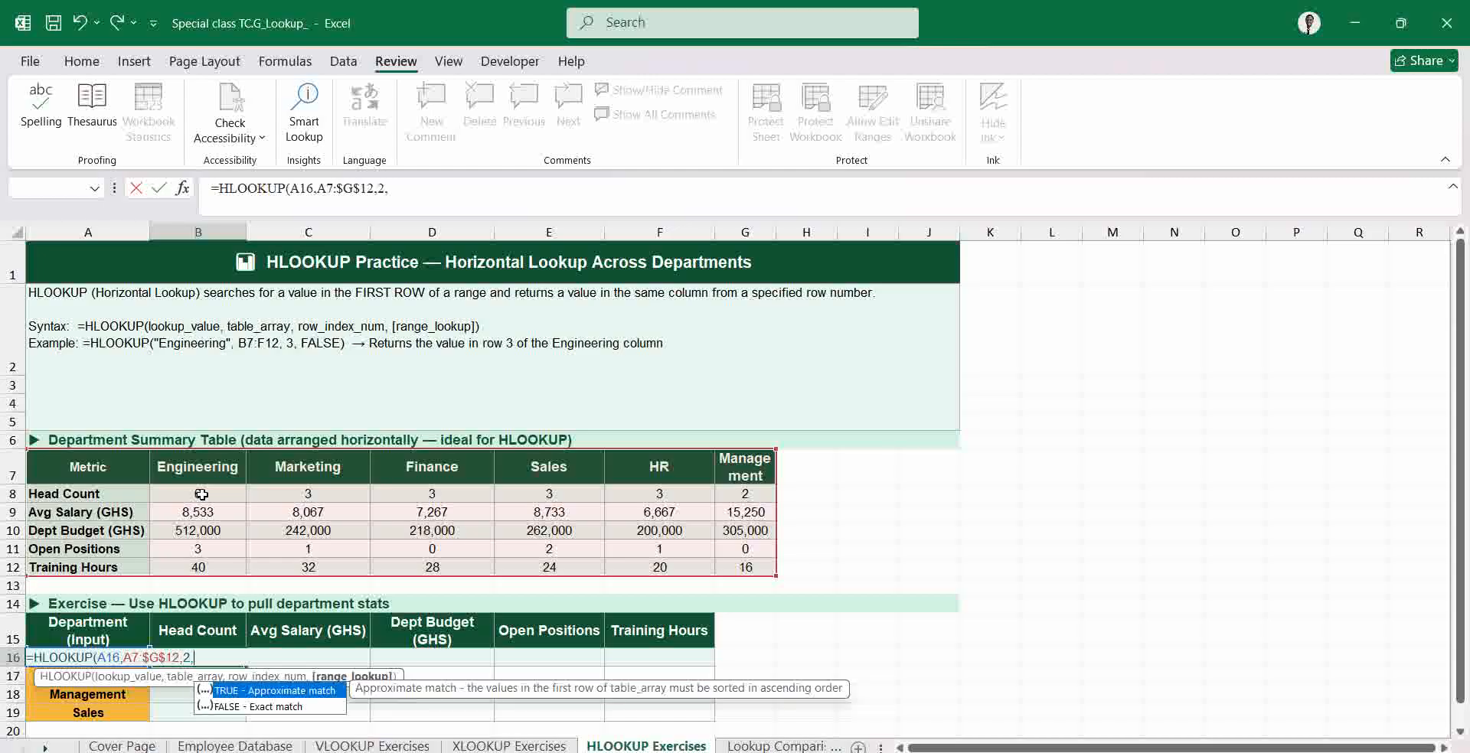
click(241, 706)
double_click(239, 706)
key(Return)
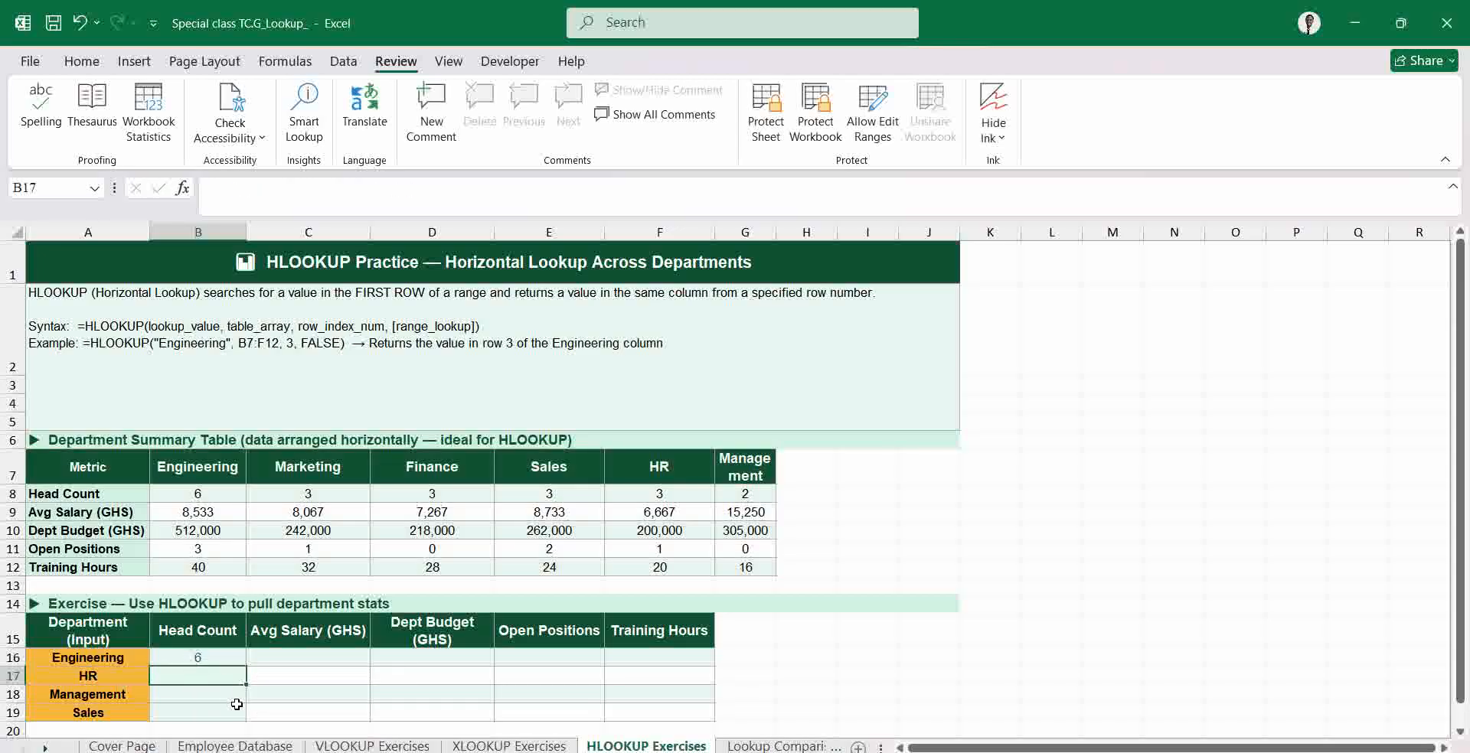
click(221, 655)
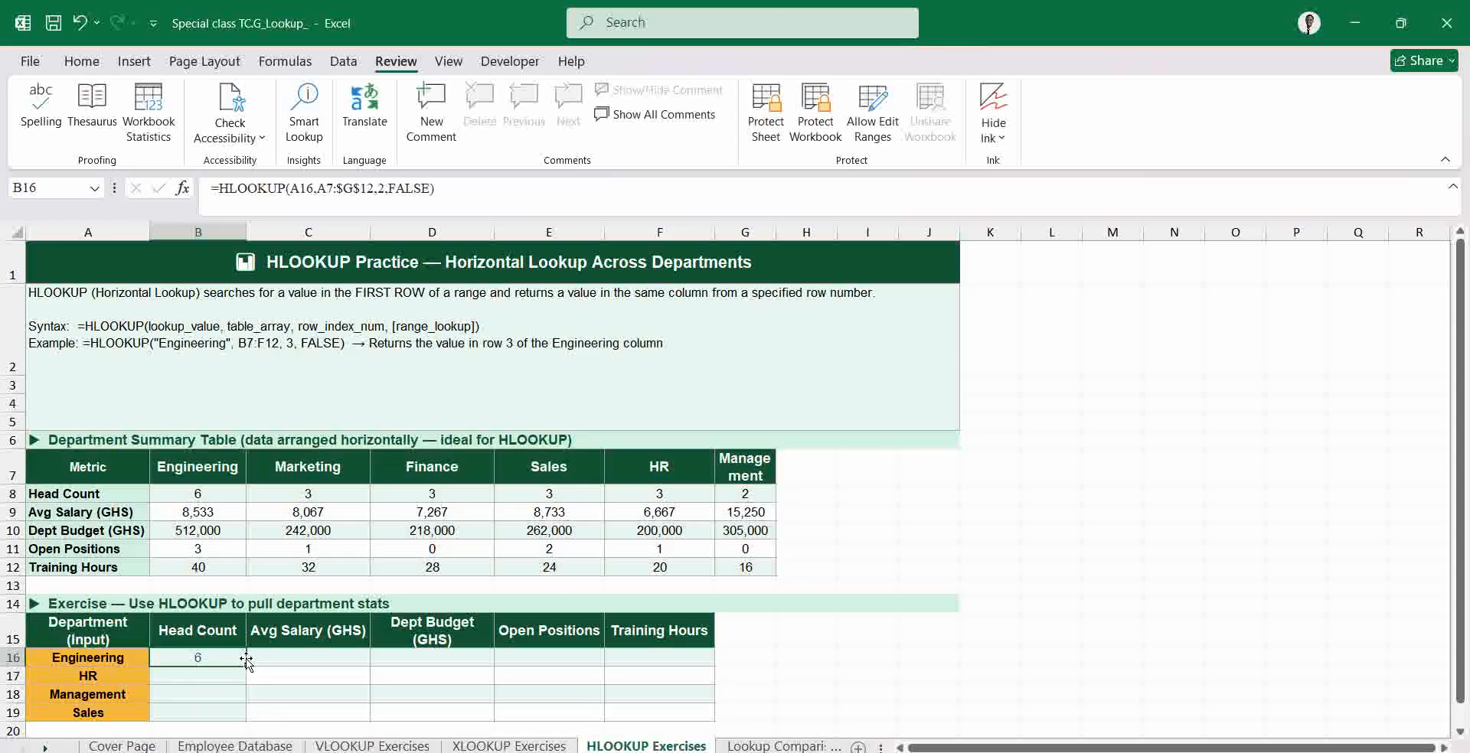
drag(245, 667, 257, 721)
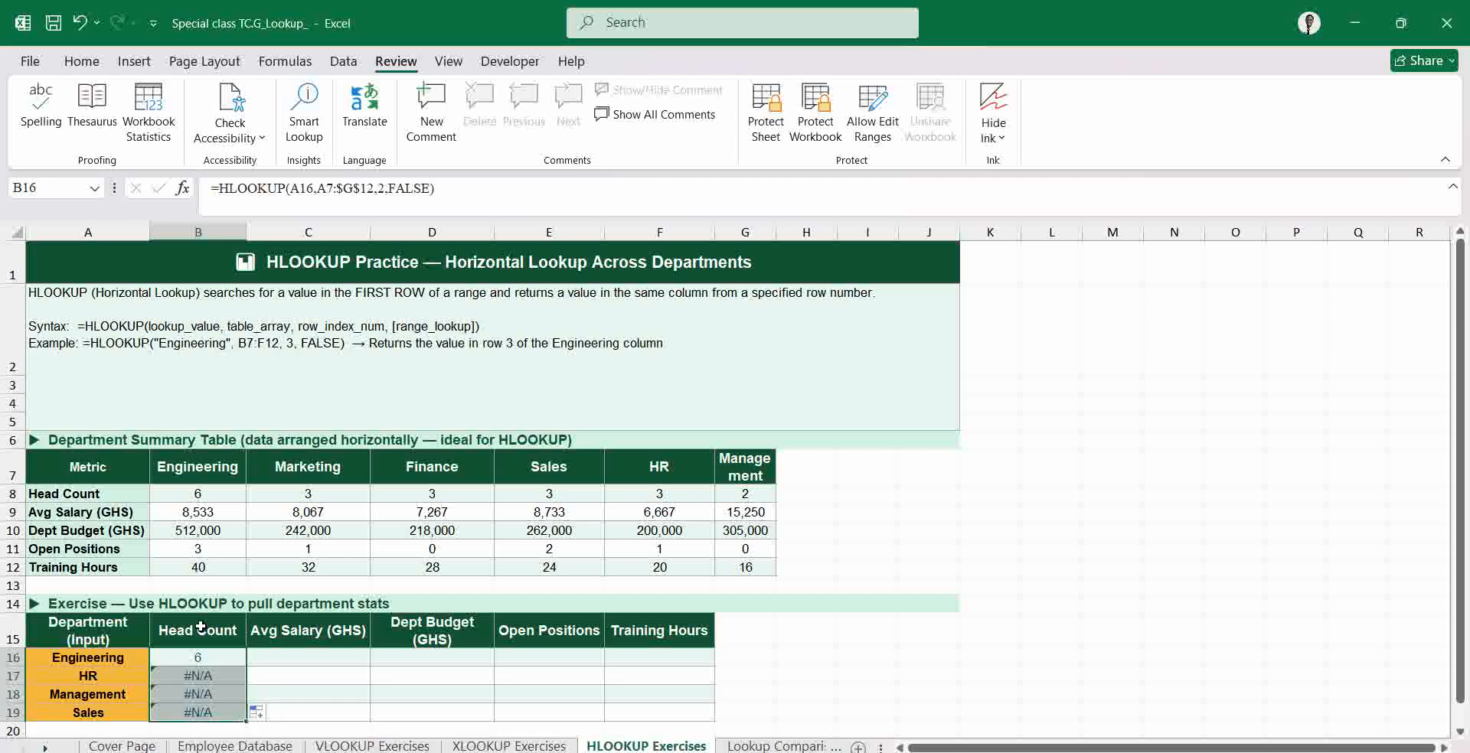
- Try to make the table array in the B17 HLOOKUP fully absolute as $A$8:$G$12
double_click(215, 673)
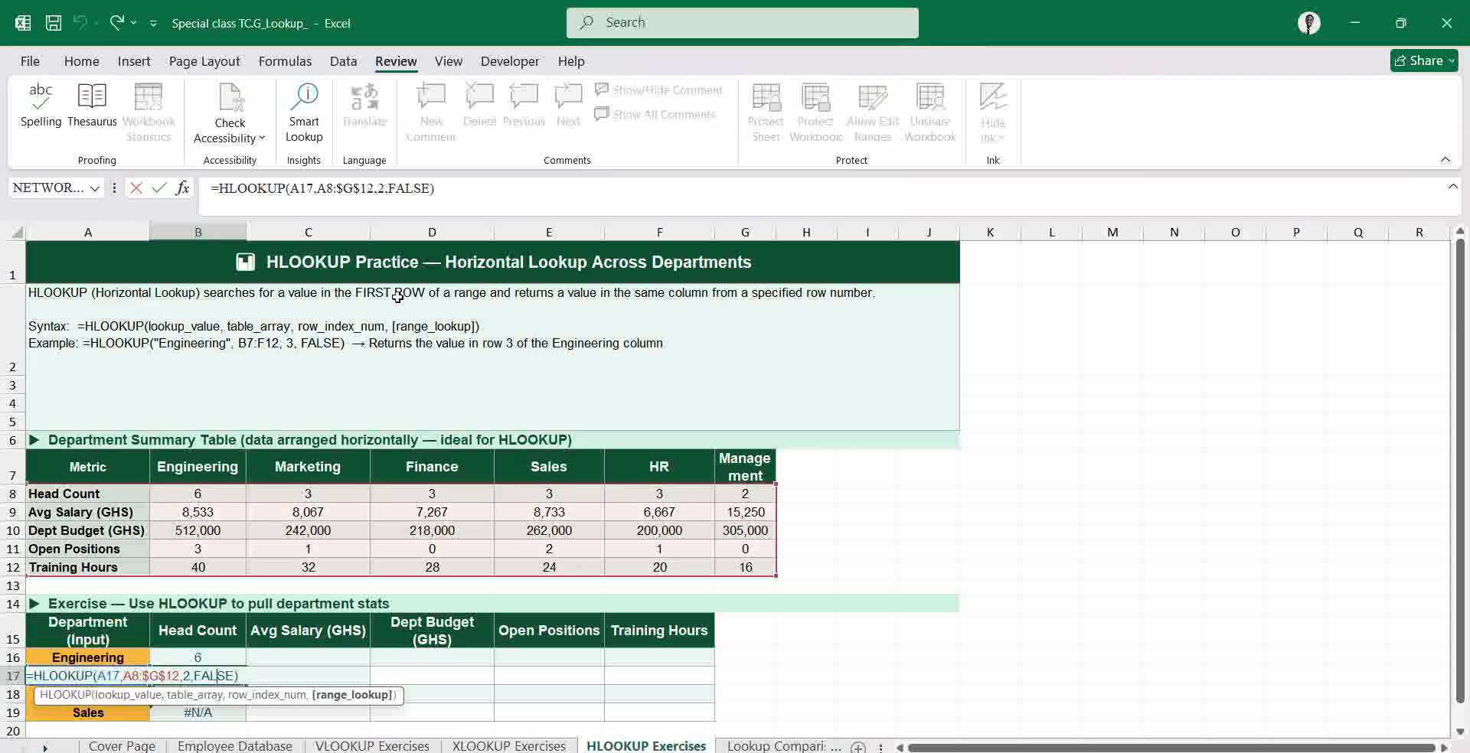
click(318, 188)
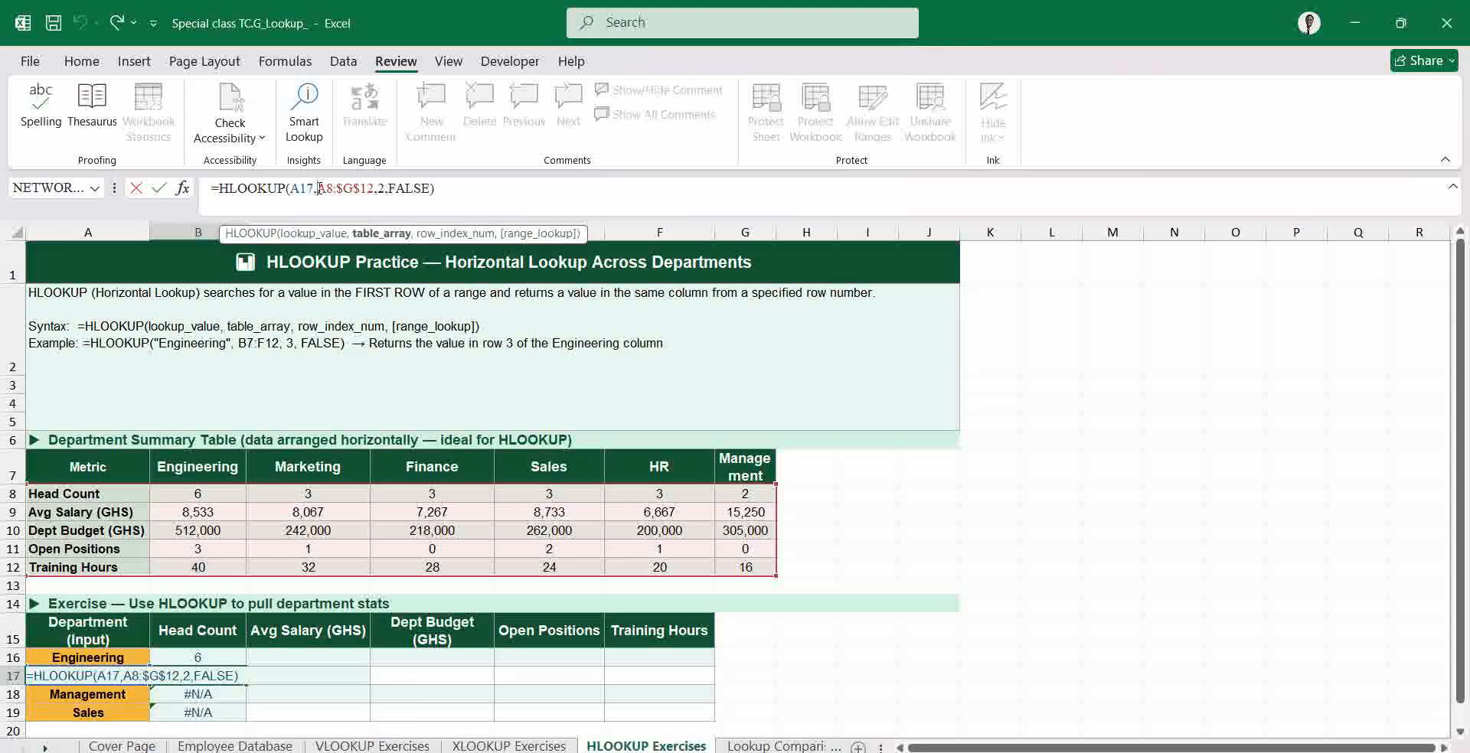
text($A)
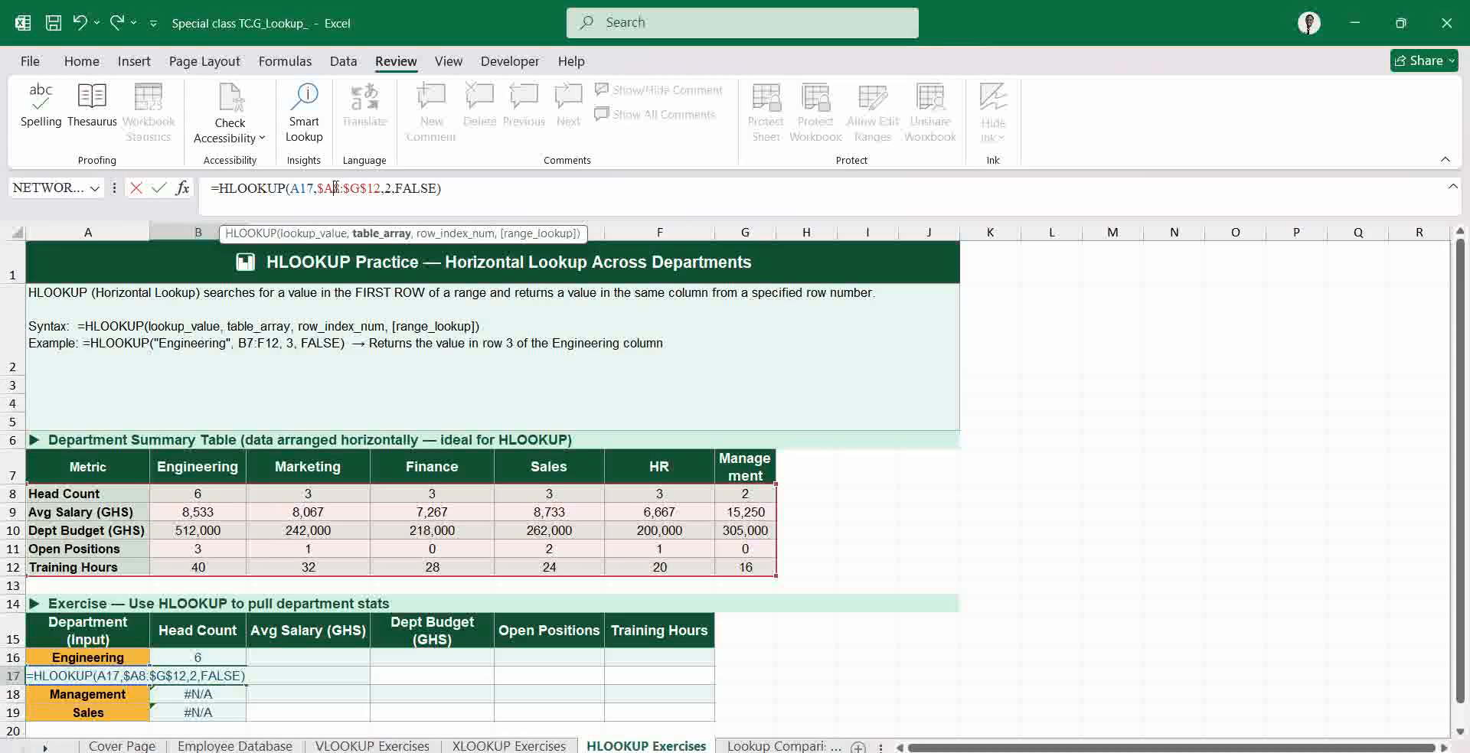
text($)
key(Return)
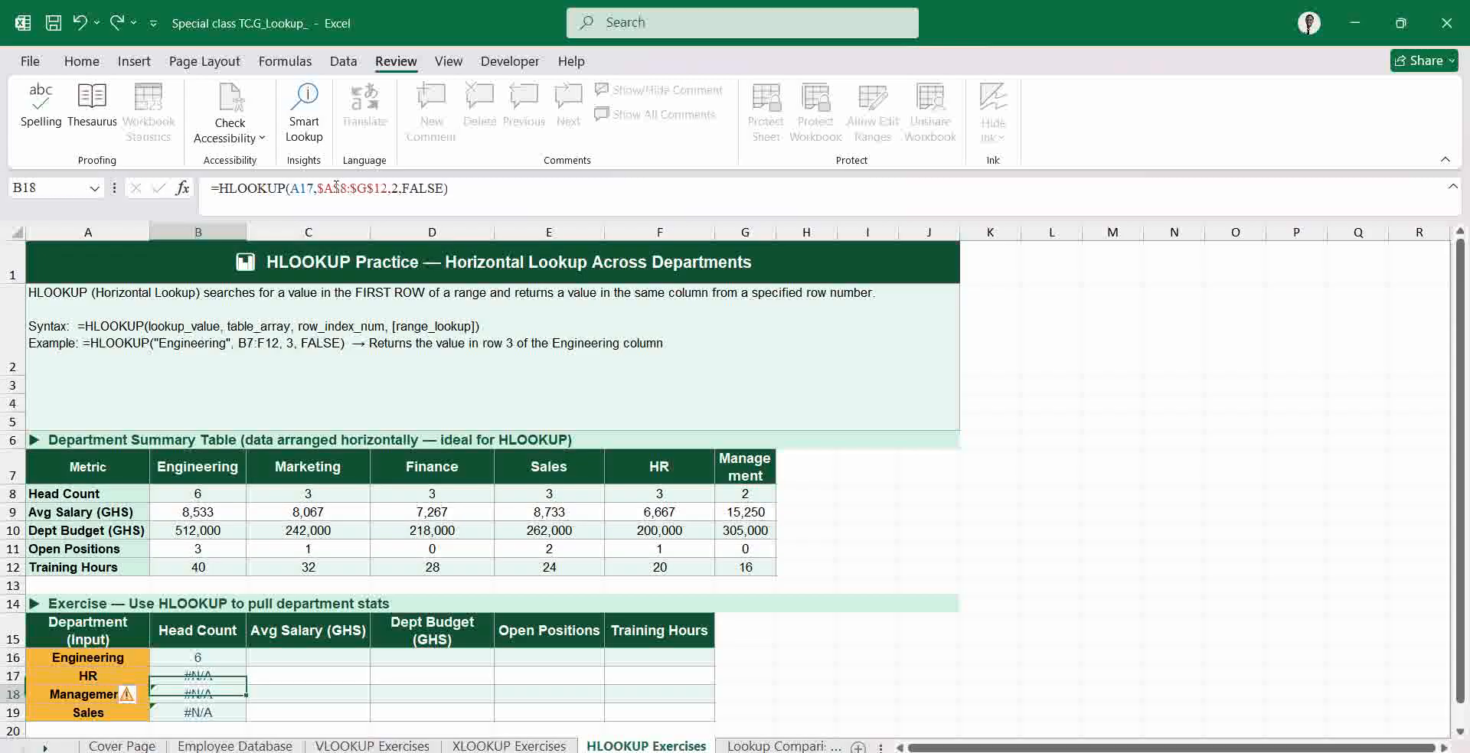
- Try refilling the Head Count HLOOKUP from B16 down to B19 and check the copied formulas
click(216, 652)
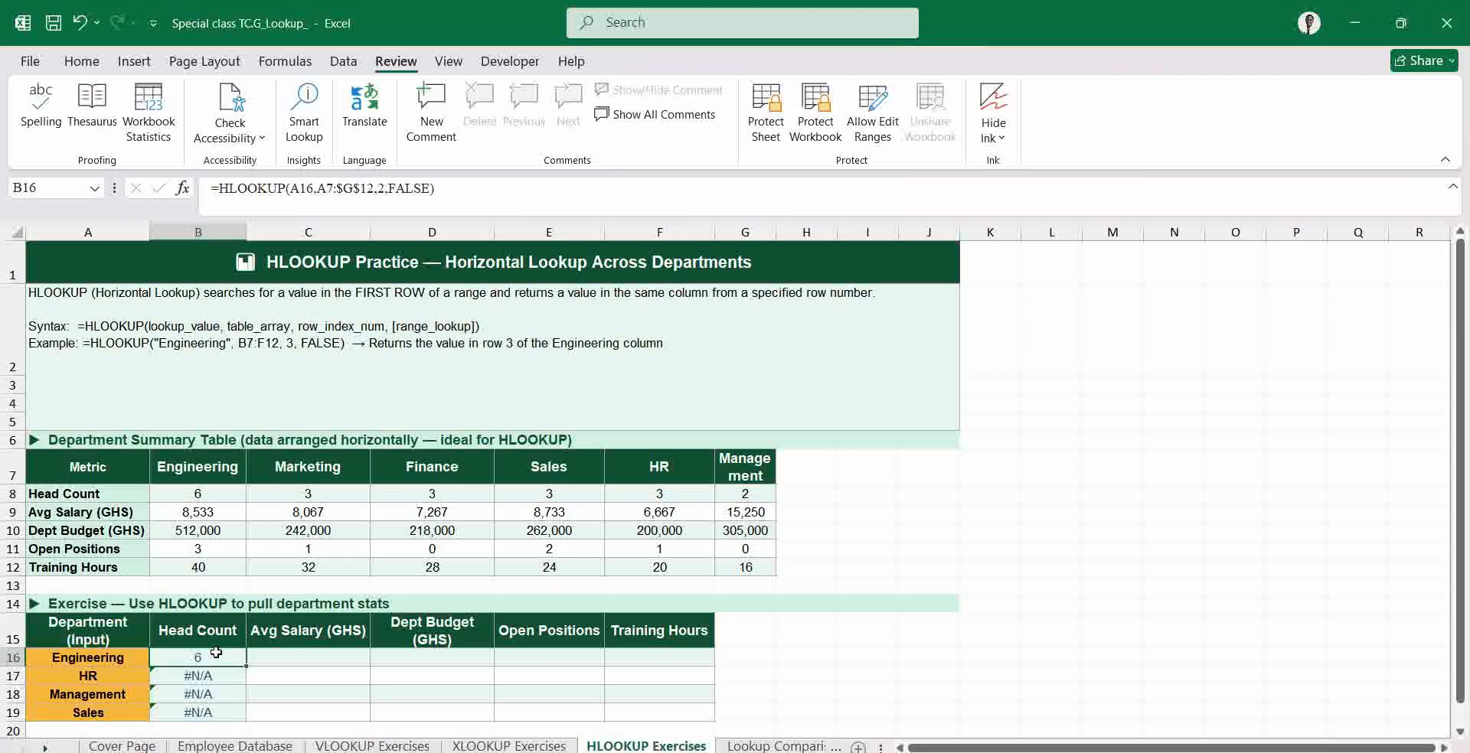
drag(247, 665, 243, 720)
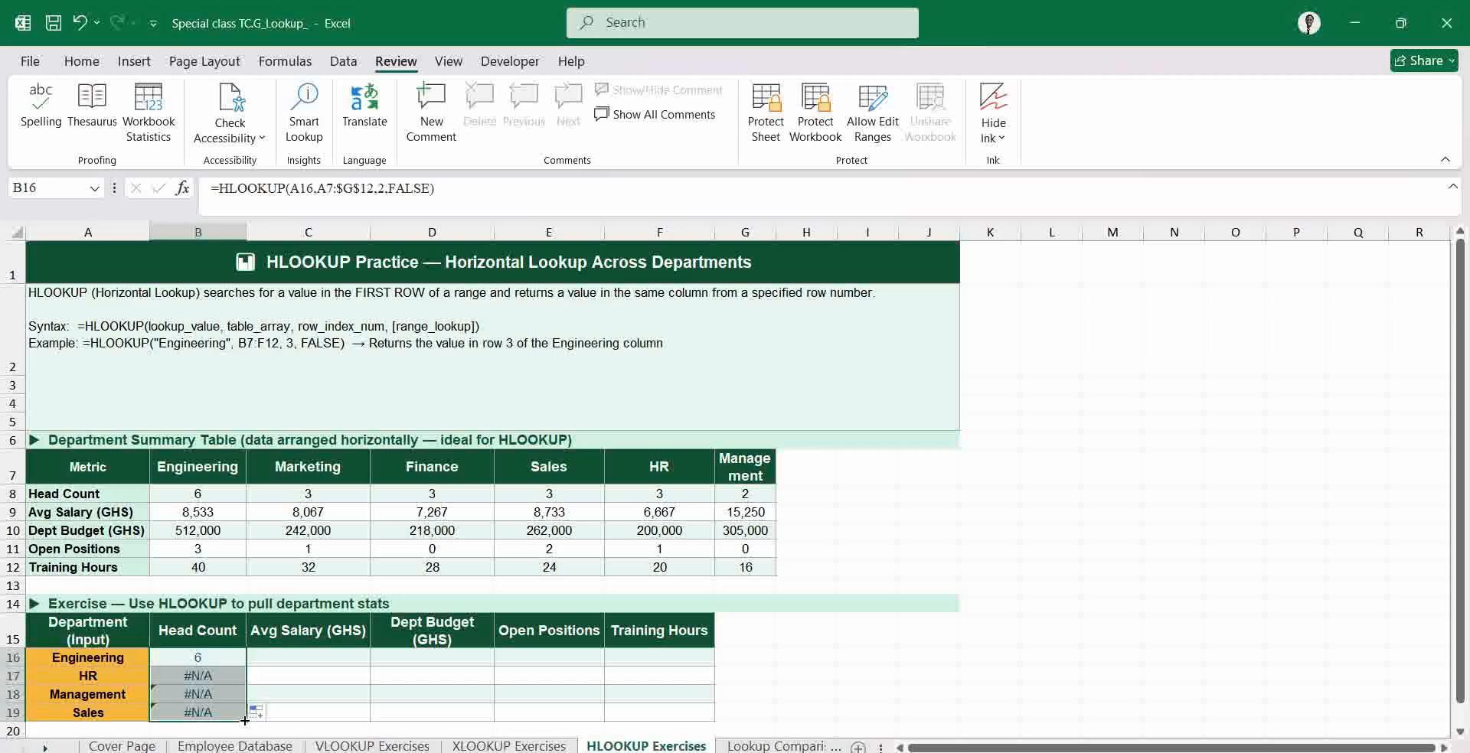
click(270, 676)
click(218, 658)
key(Down)
key(Down)
key(Down)
- Make the table array in the B16 HLOOKUP absolute as $A$7:$G$12 and fill the formula down to B19
double_click(219, 658)
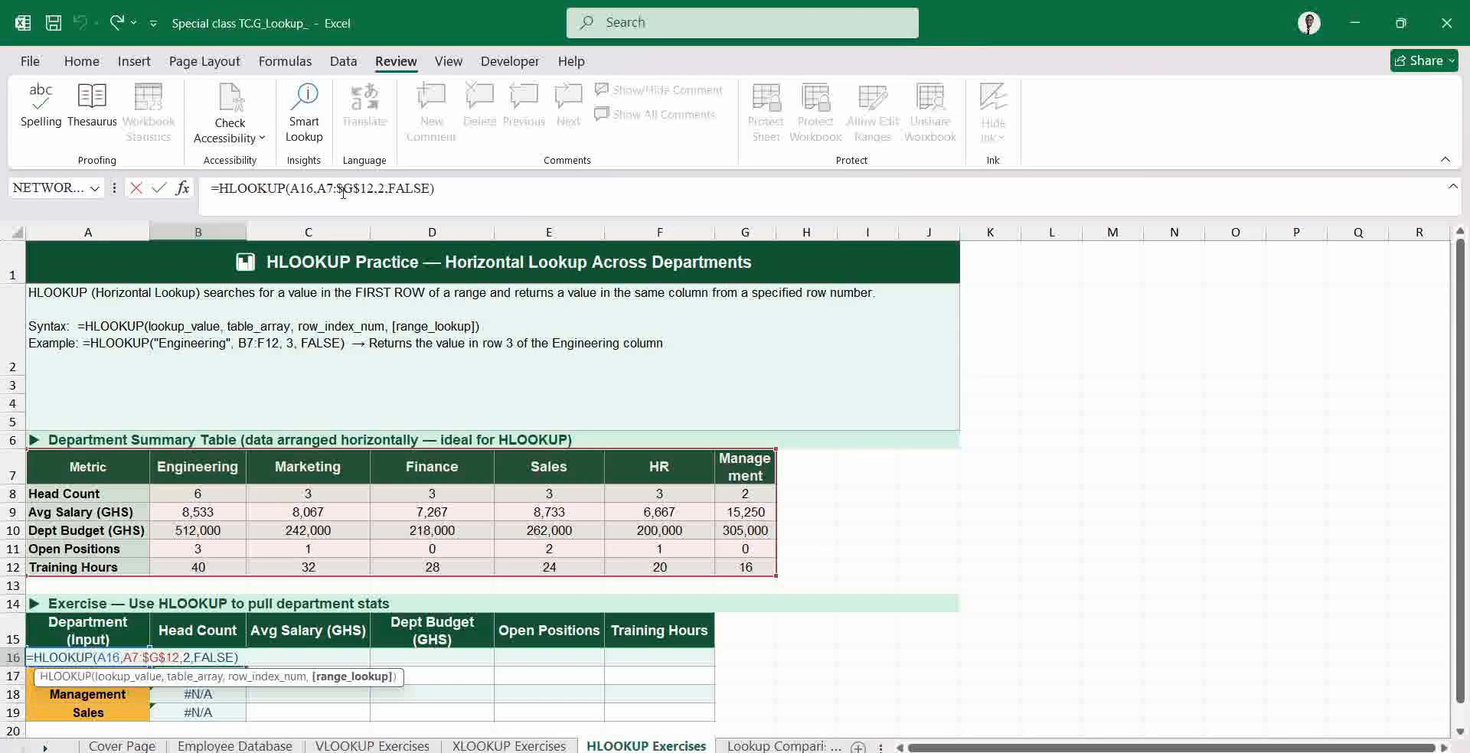
click(321, 187)
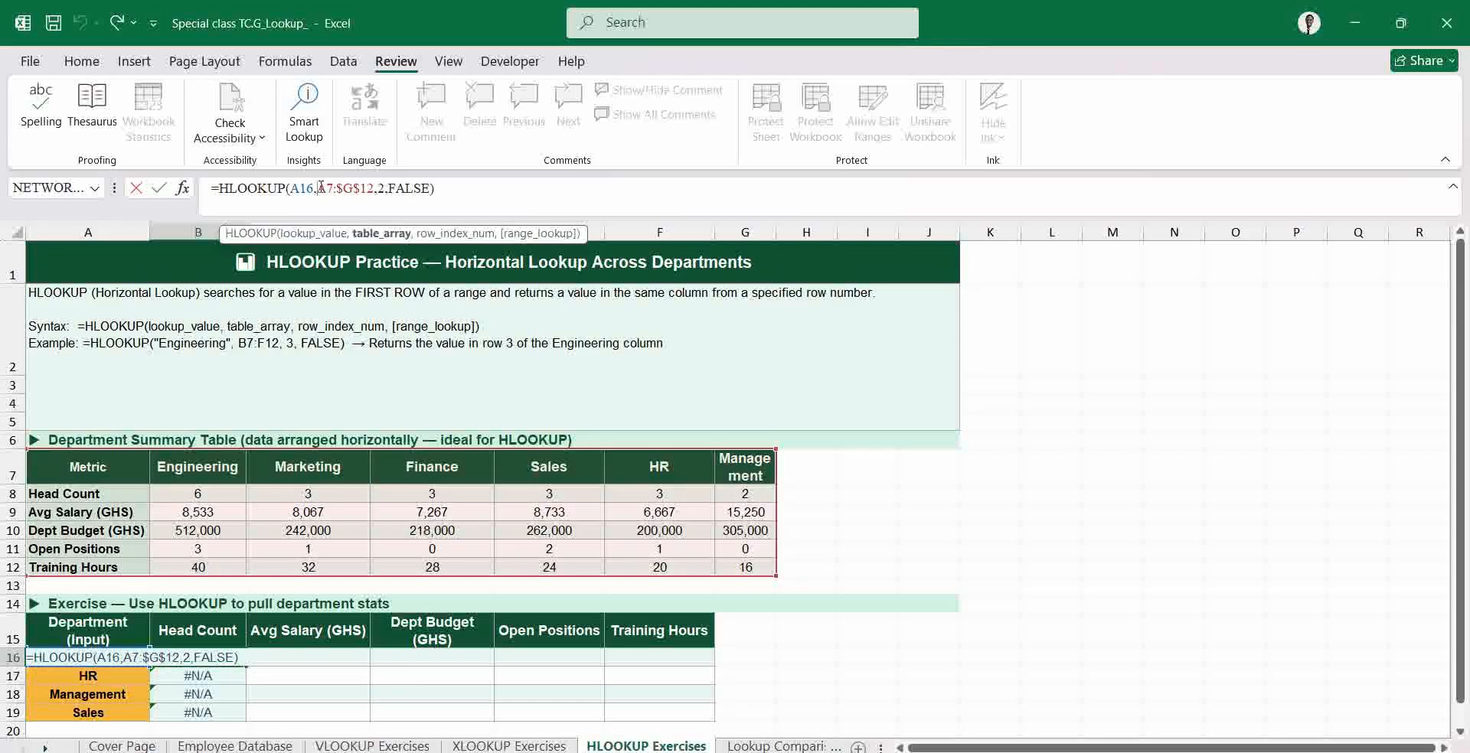
text($A)
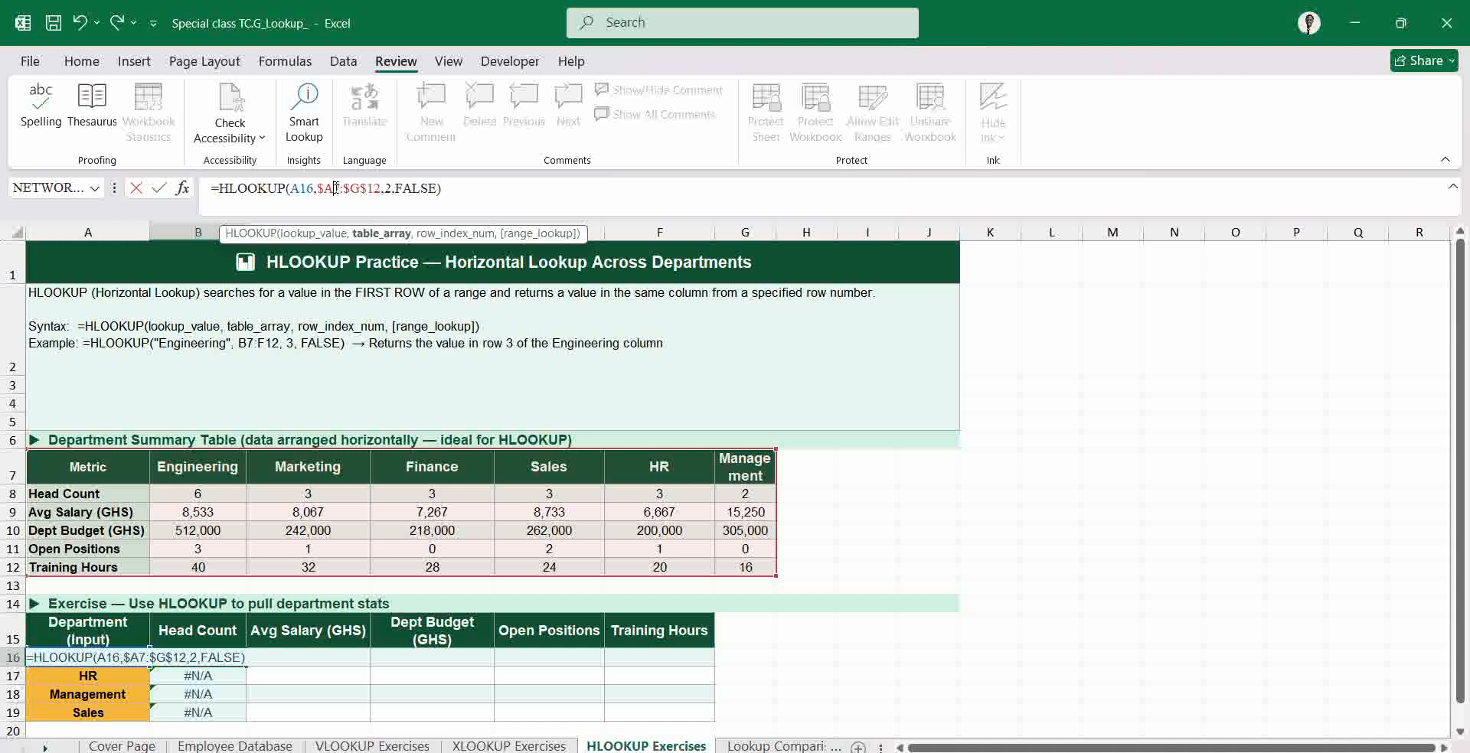
text($)
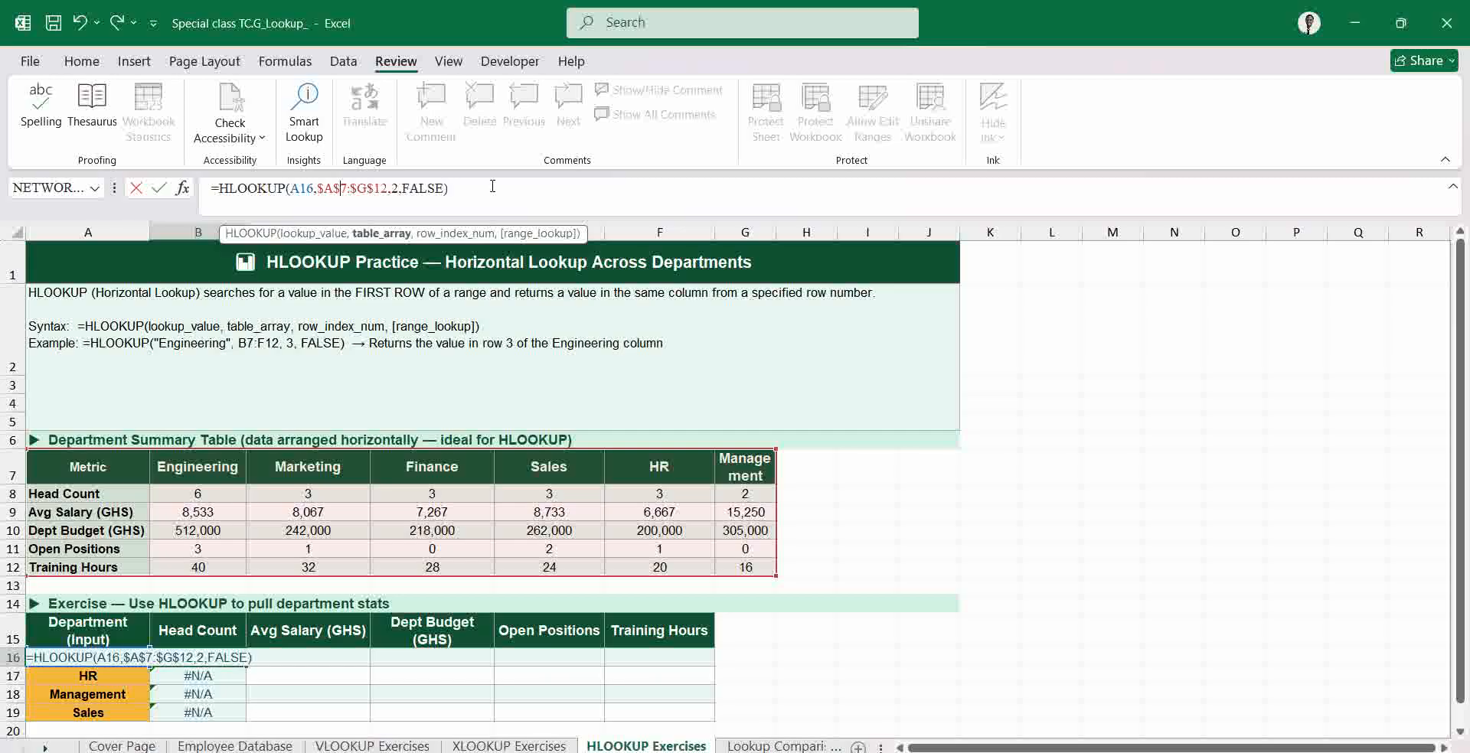
key(ctrl+Return)
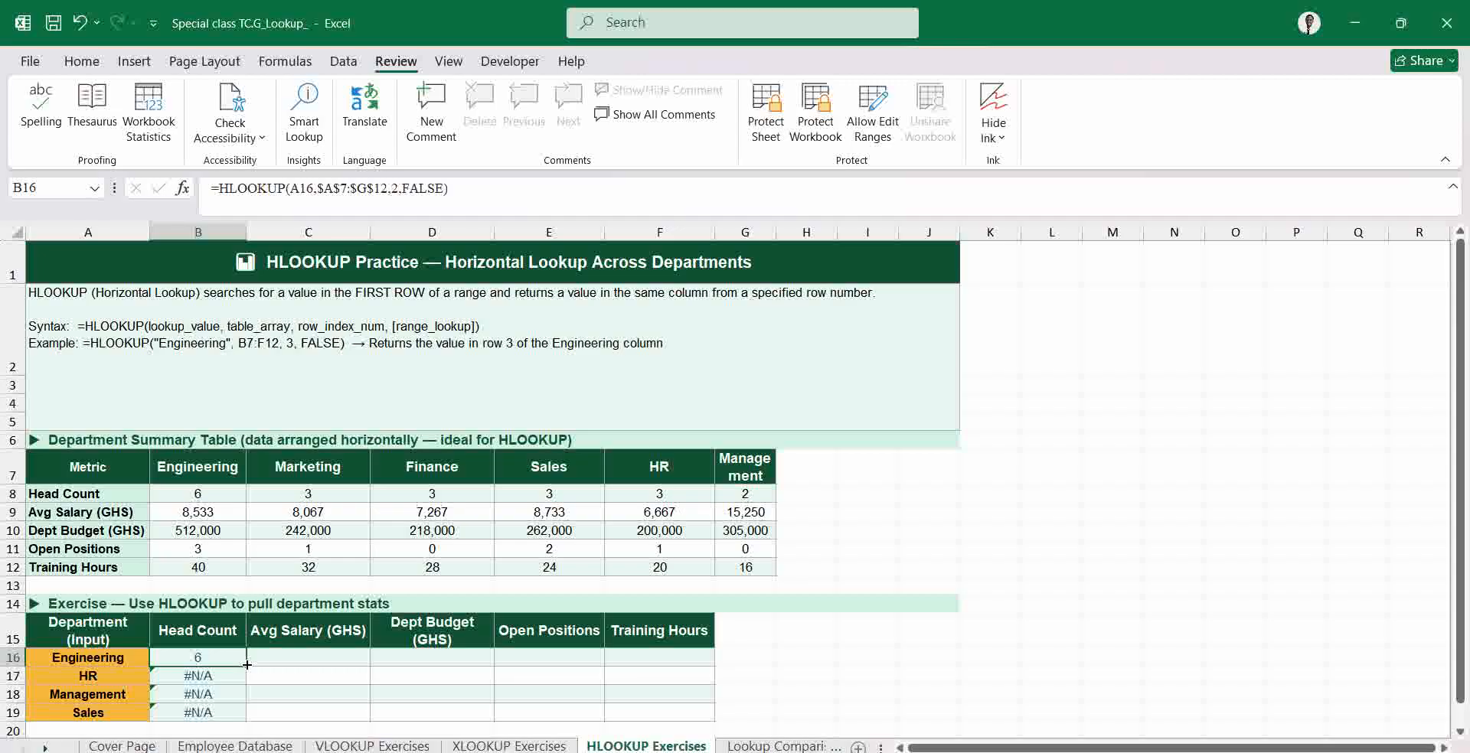
drag(244, 664, 243, 716)
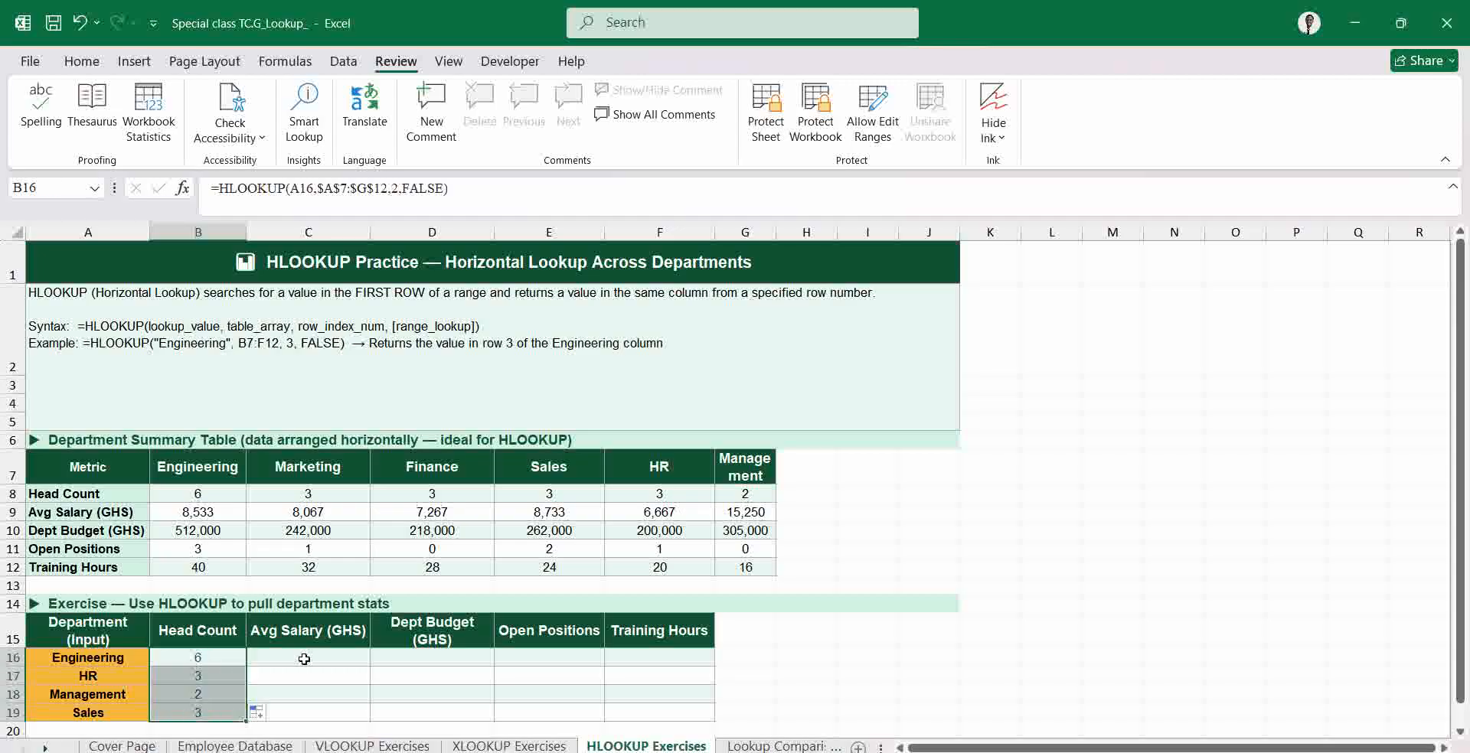
- Copy the Head Count HLOOKUP from B16 across into C16 under Avg Salary (GHS)
click(280, 657)
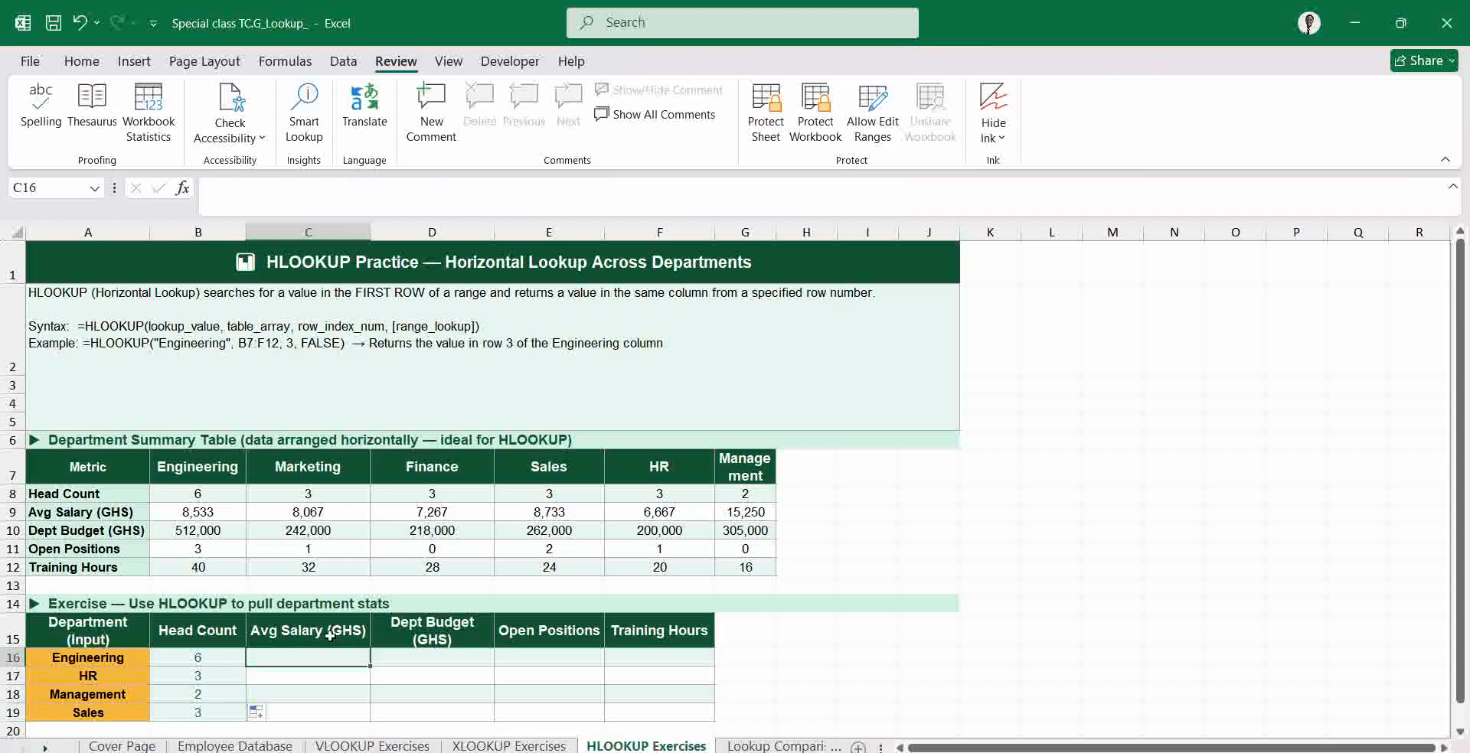
click(237, 660)
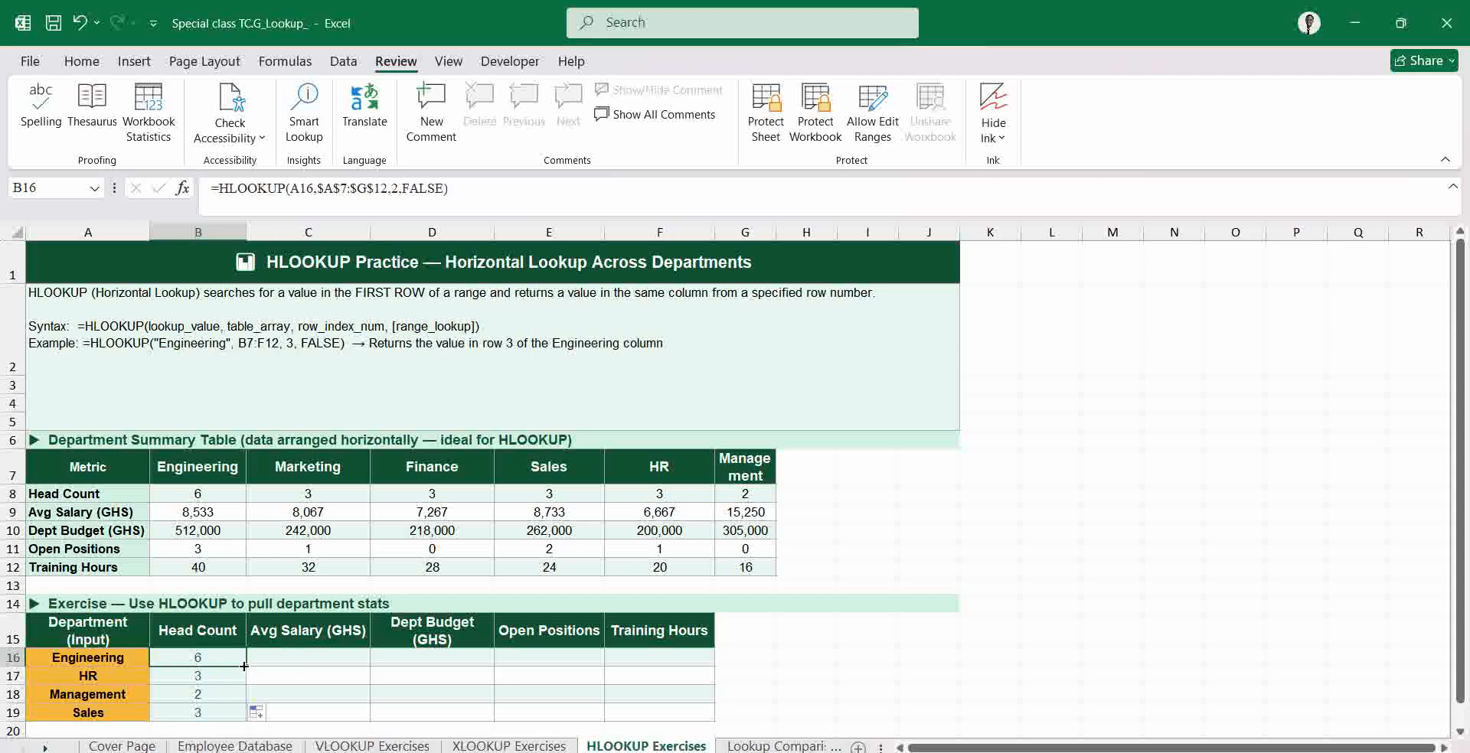
drag(246, 666, 360, 663)
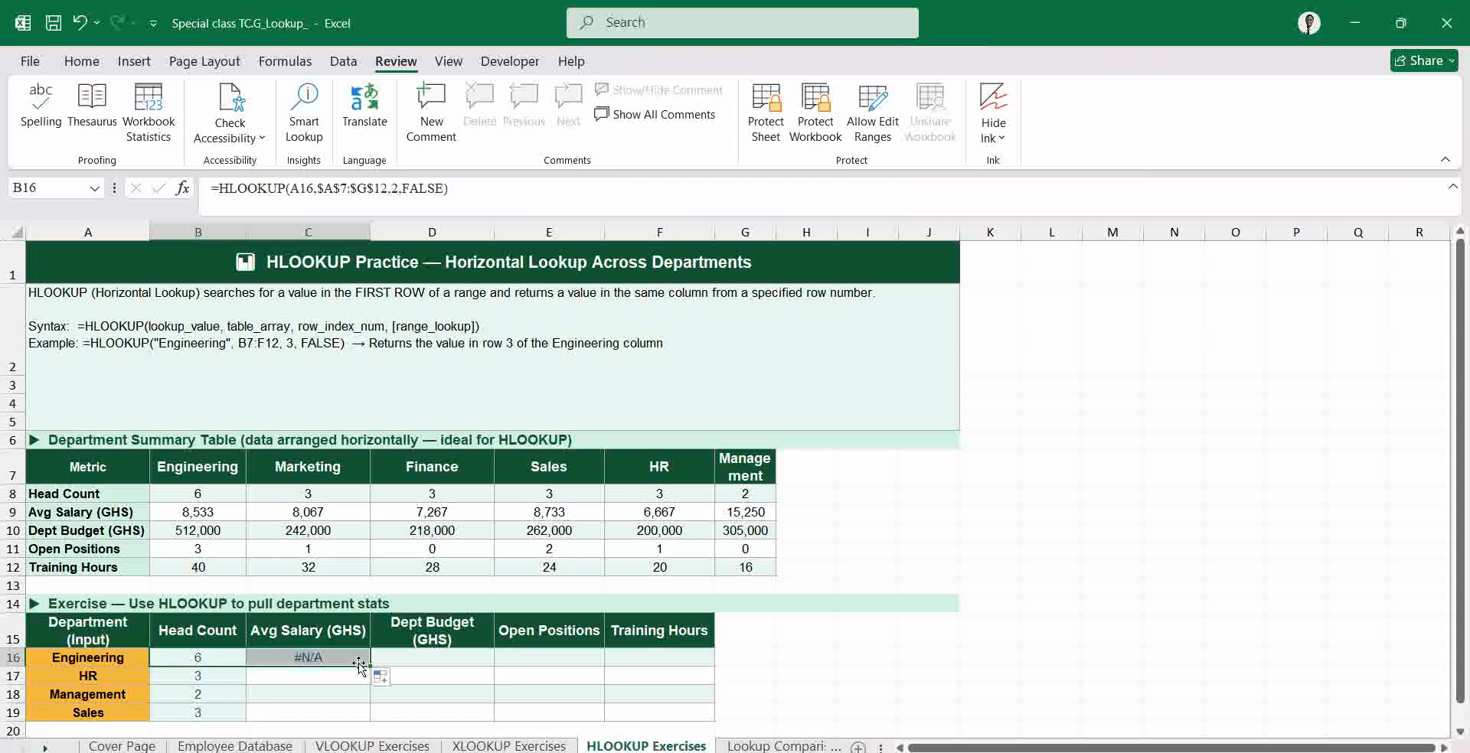
click(320, 657)
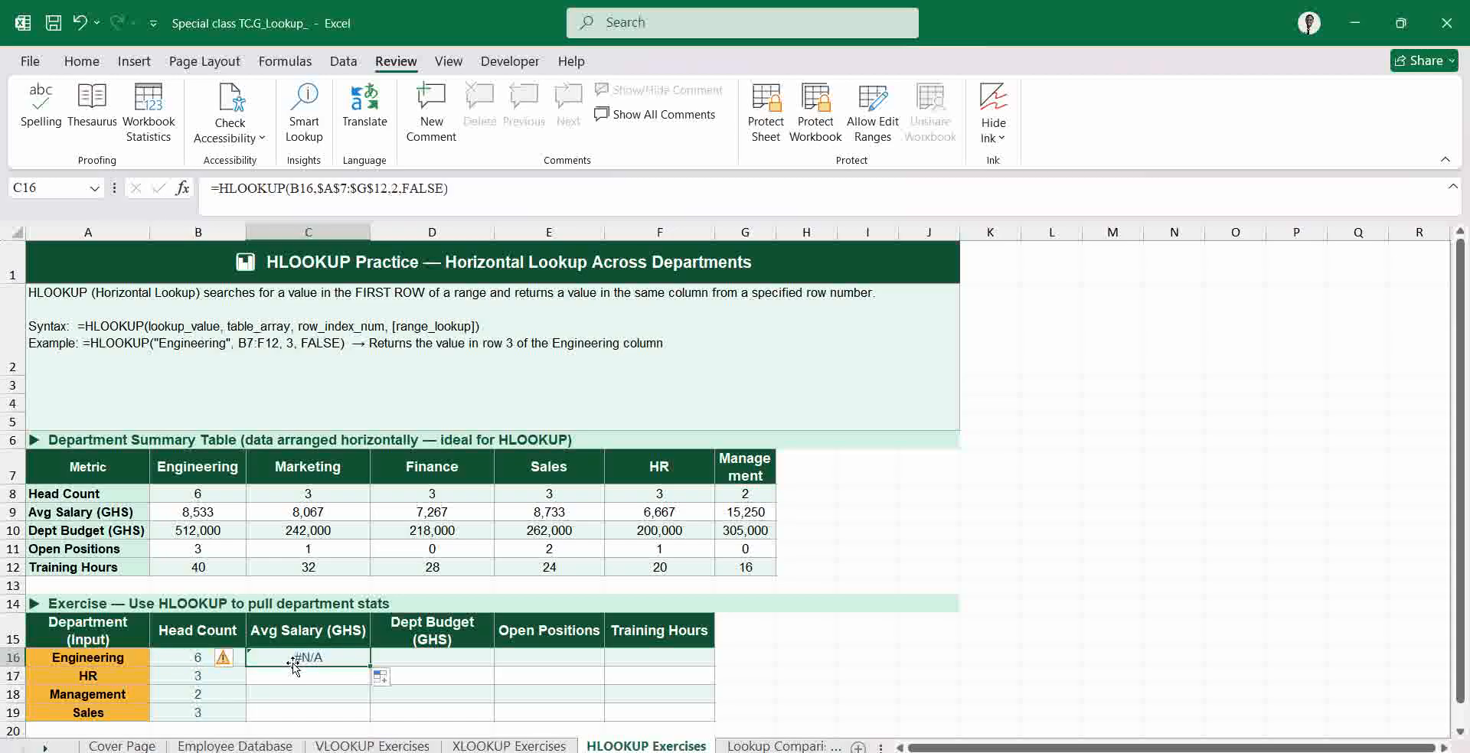
- Edit the C16 HLOOKUP to use lookup value A16 and row index 3, and fill it down to C19
double_click(294, 663)
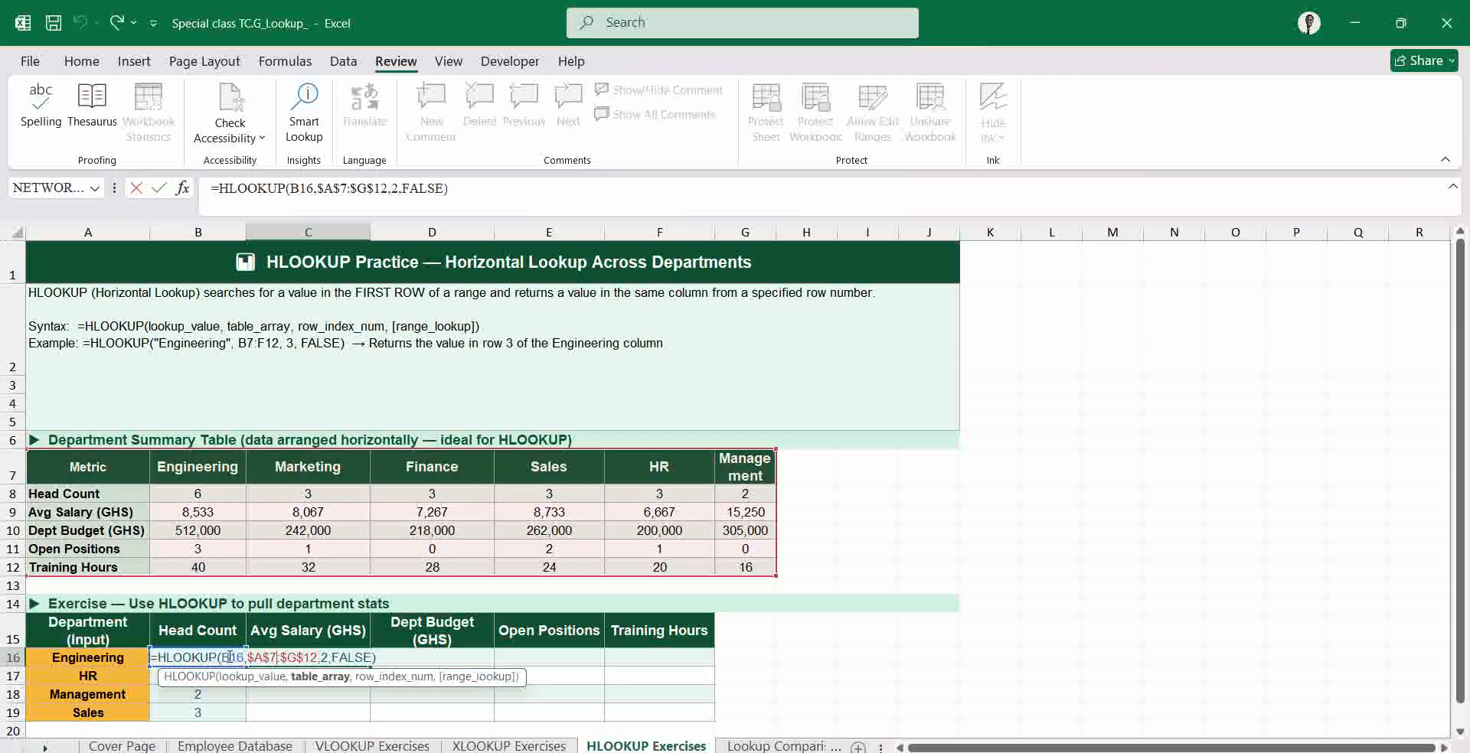
click(229, 657)
key(BackSpace)
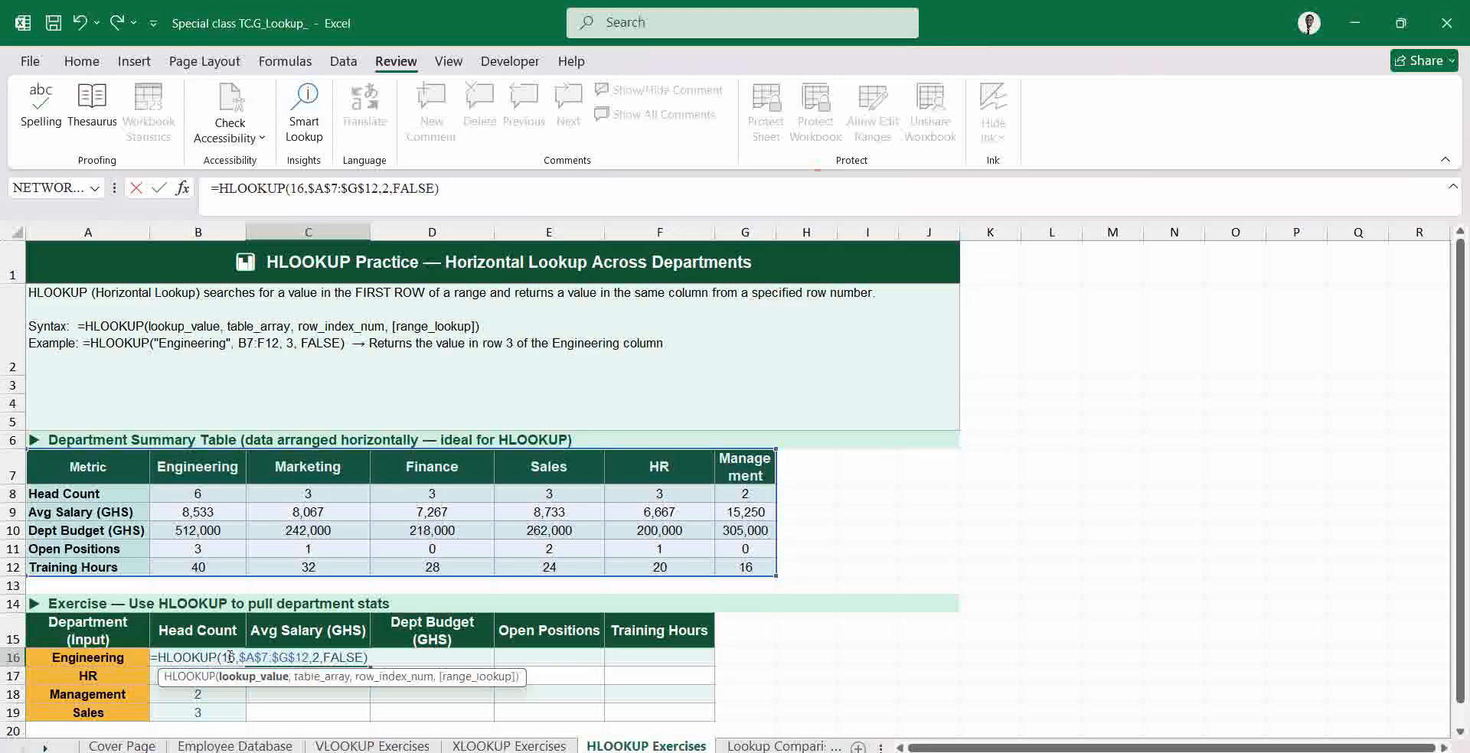
text(a)
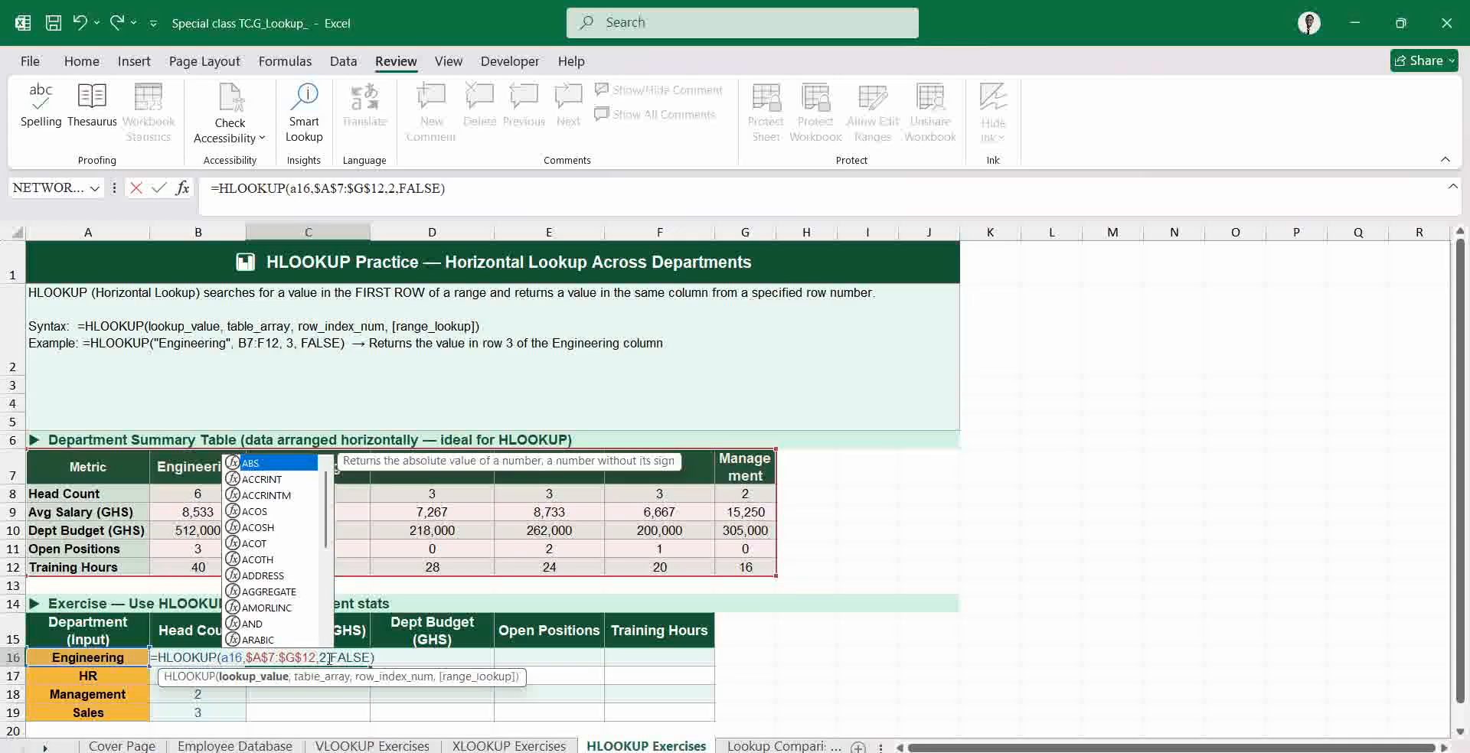
click(328, 658)
key(BackSpace)
text(3)
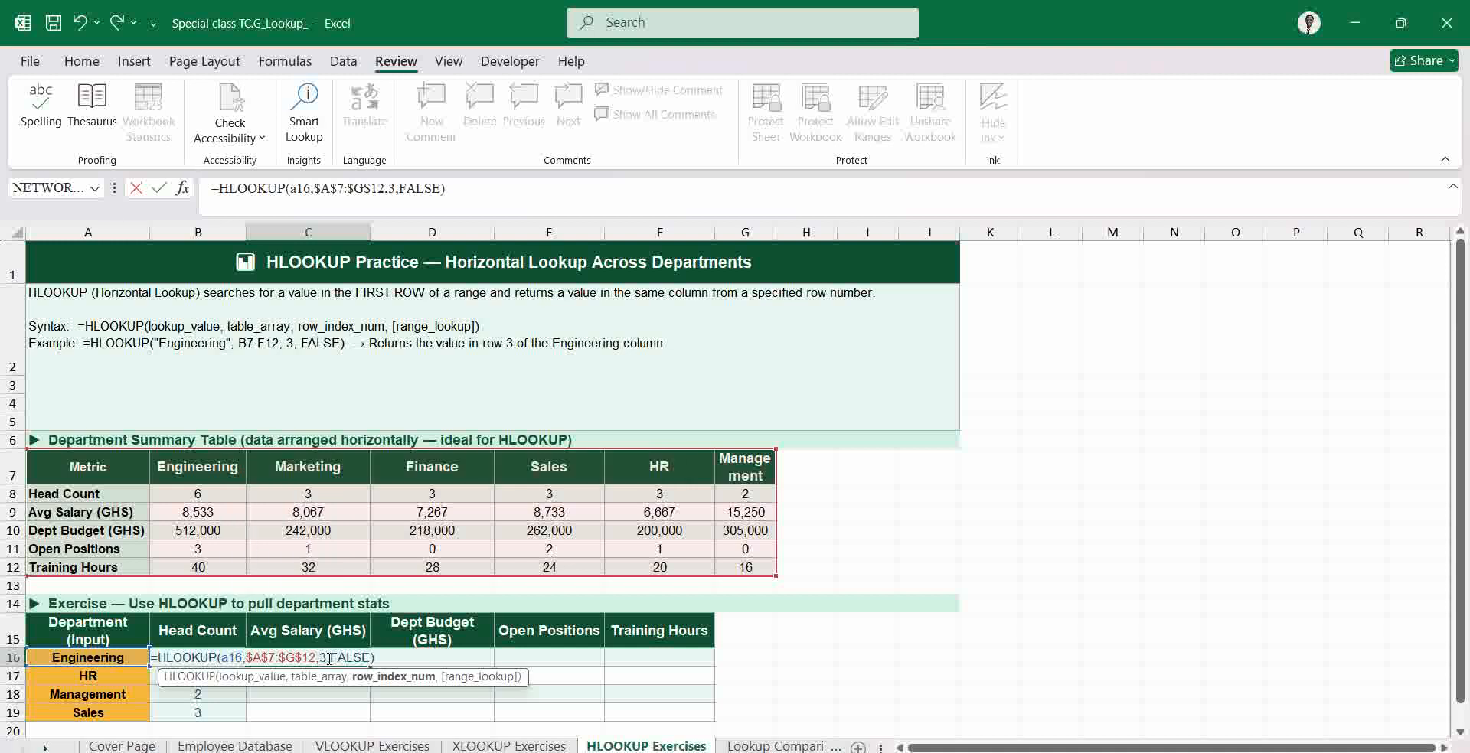
key(Return)
click(329, 658)
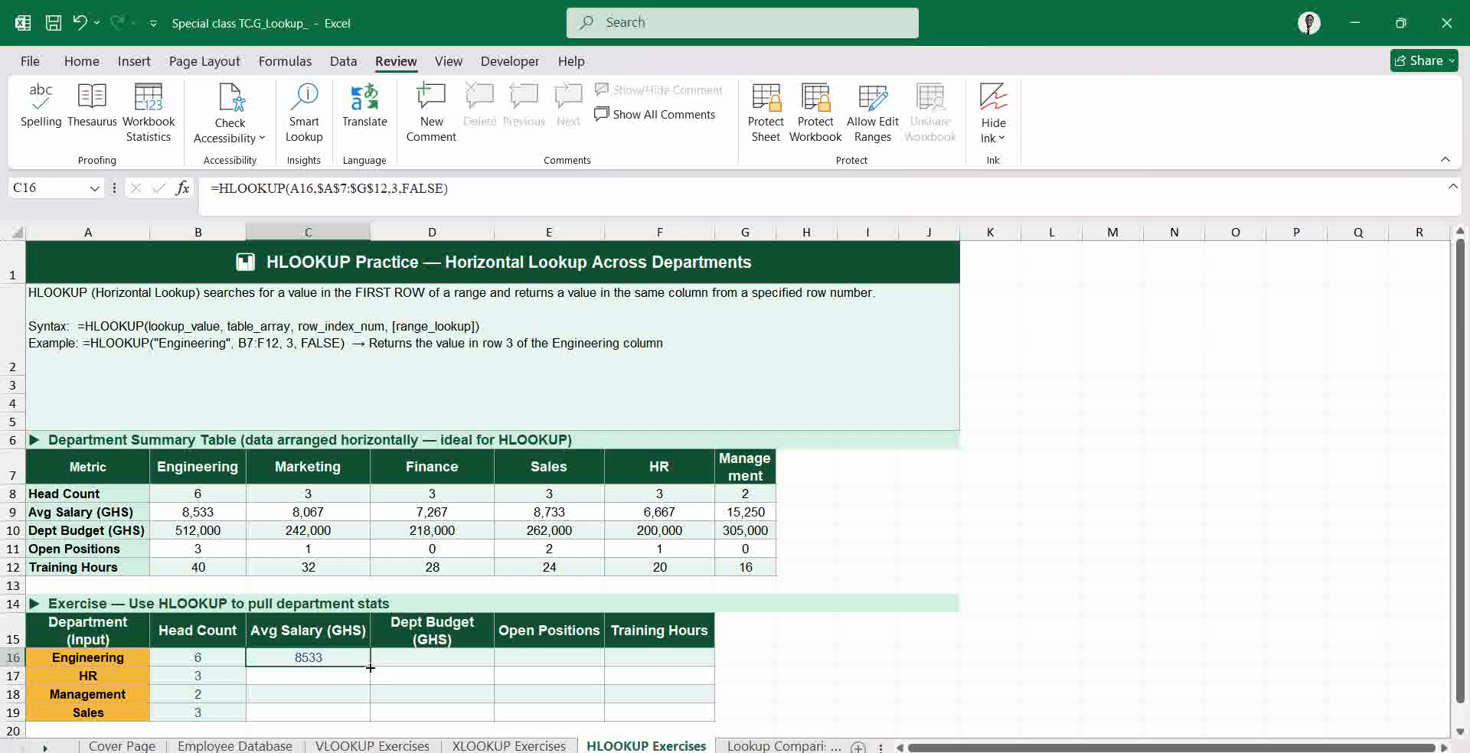
drag(370, 665, 368, 723)
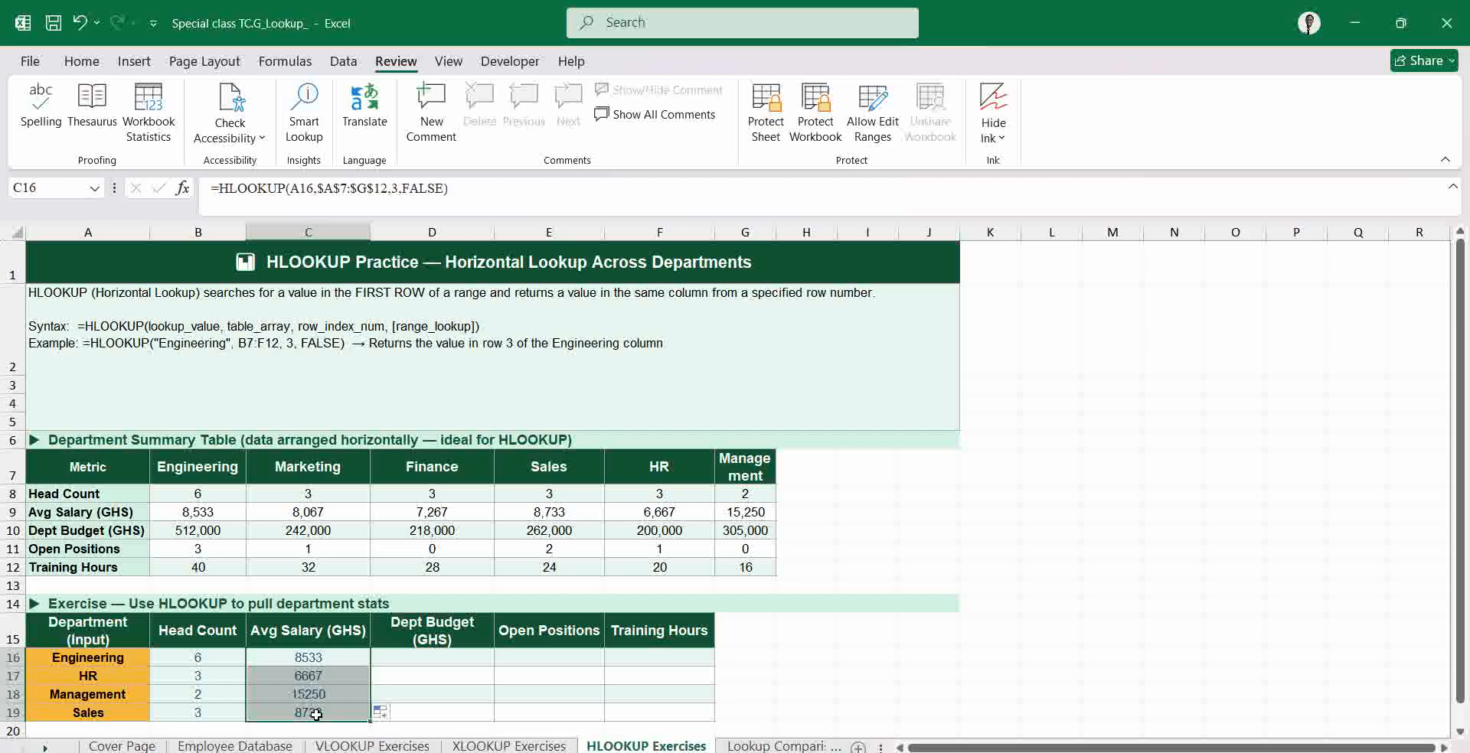
- Open the Cover Page sheet and look through its workbook contents and contact section
click(418, 656)
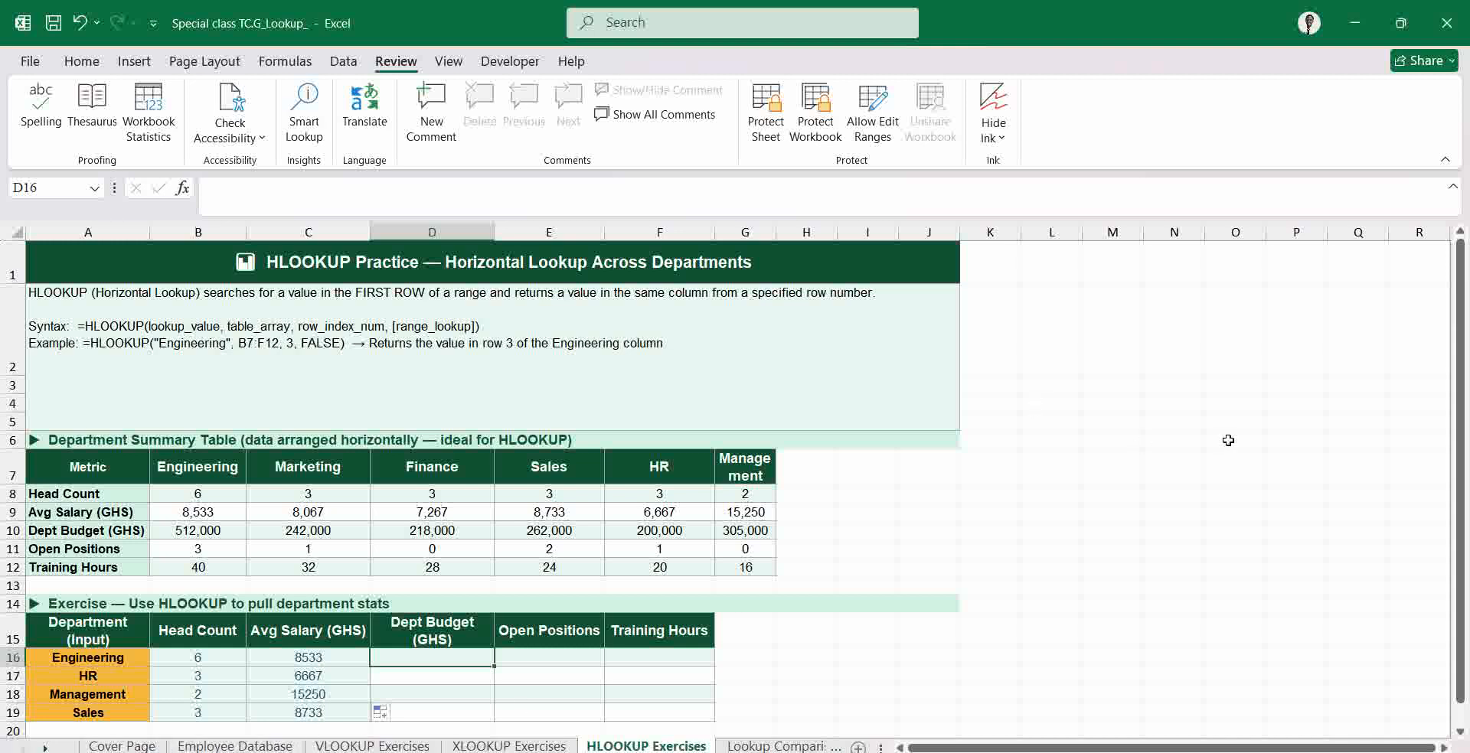
drag(1462, 261, 1461, 281)
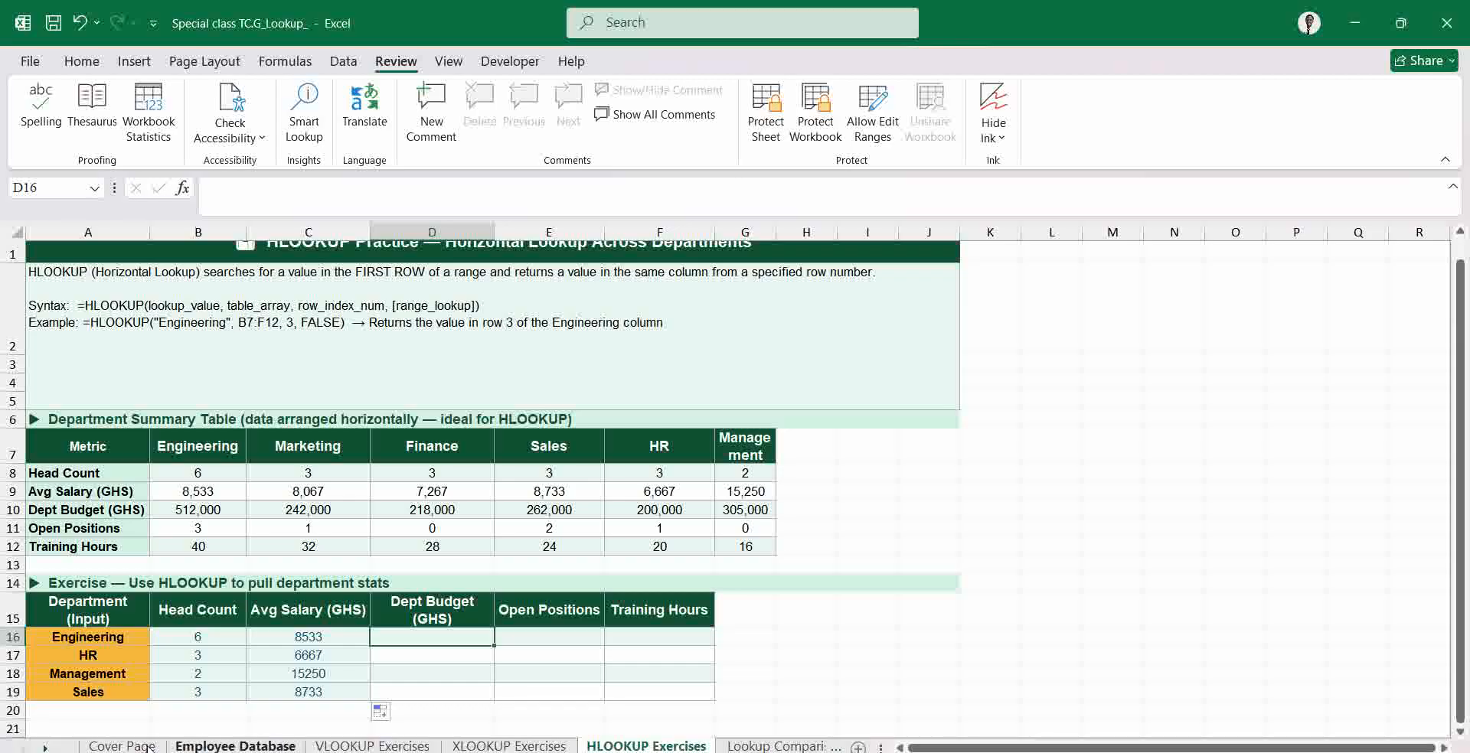
click(122, 745)
drag(1464, 268, 1464, 457)
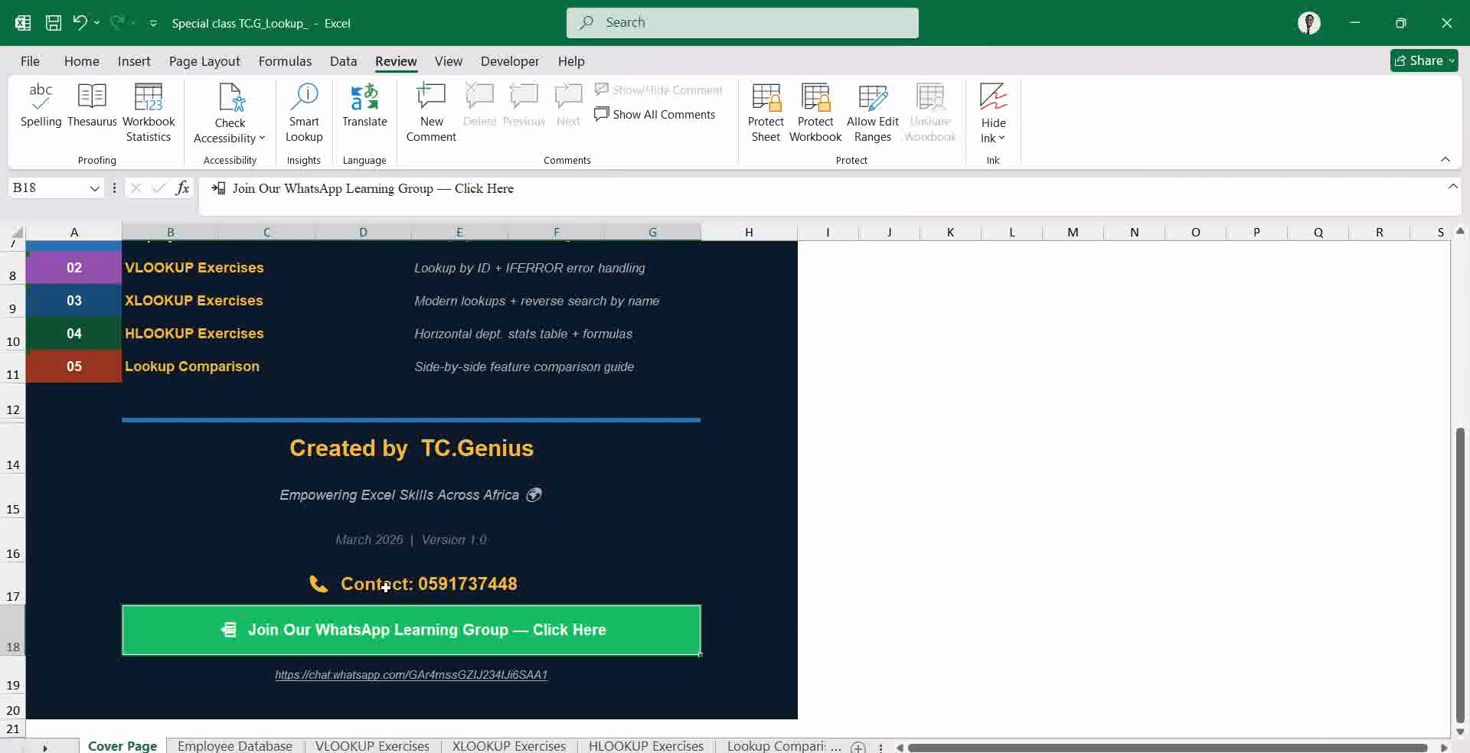
drag(1459, 459, 1464, 253)
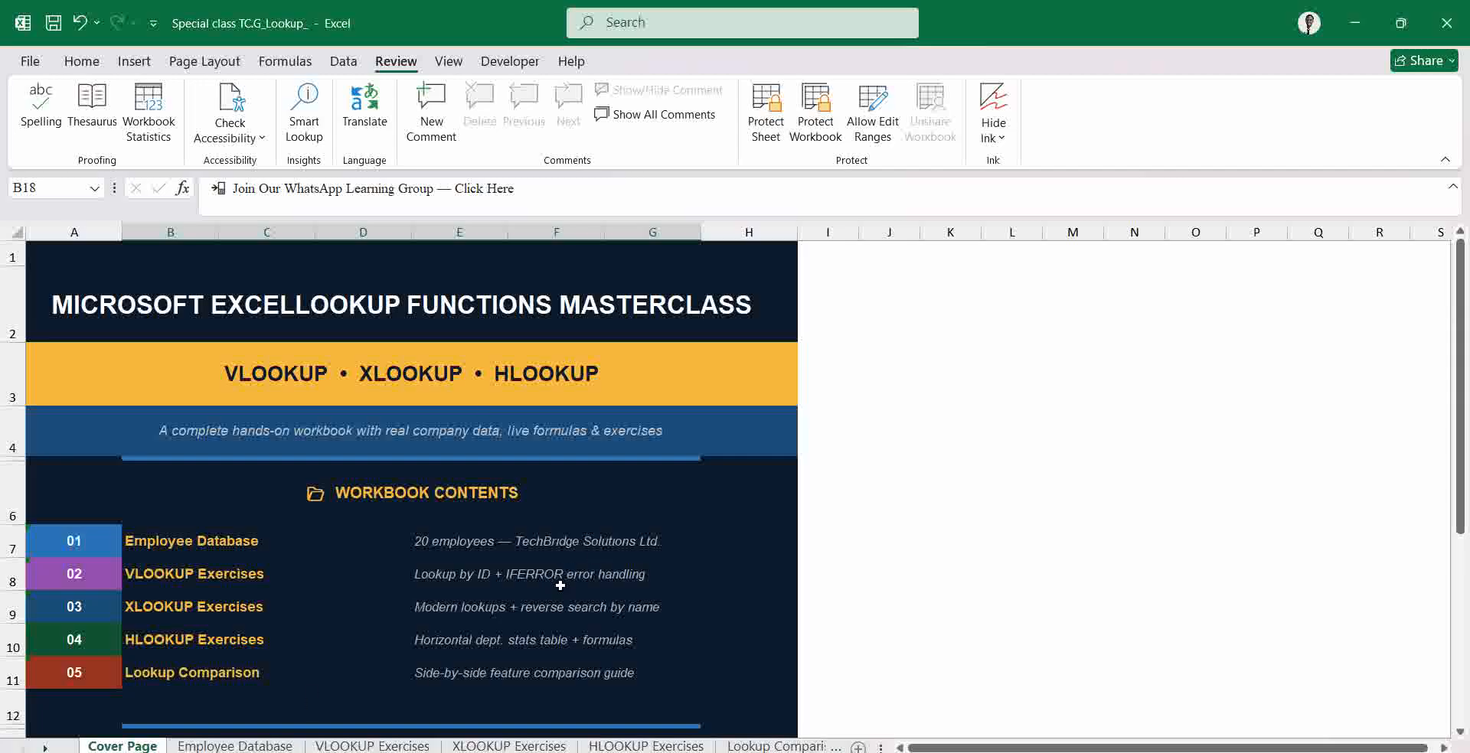